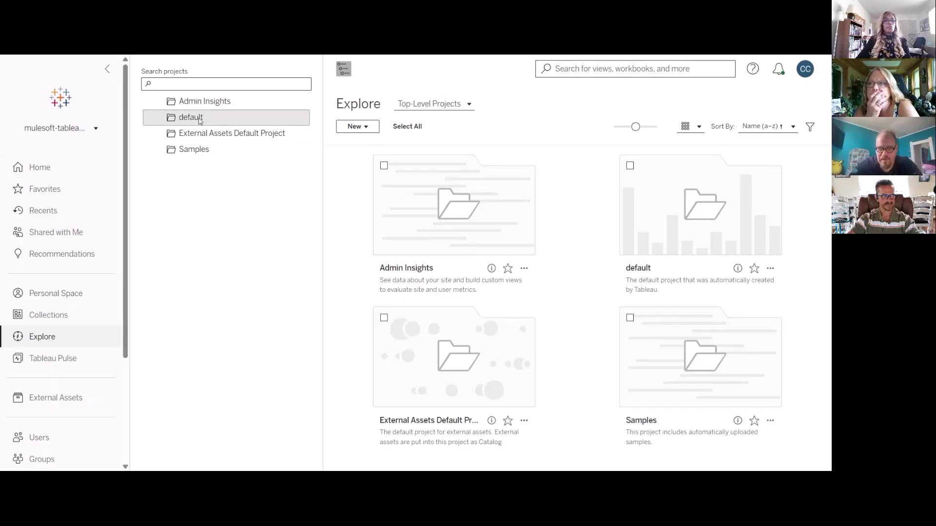
Open the MuleSoft_Agent_Dataset data source from the default project and look over its fields in the scratchpad
scroll(61, 255, "down", 3)
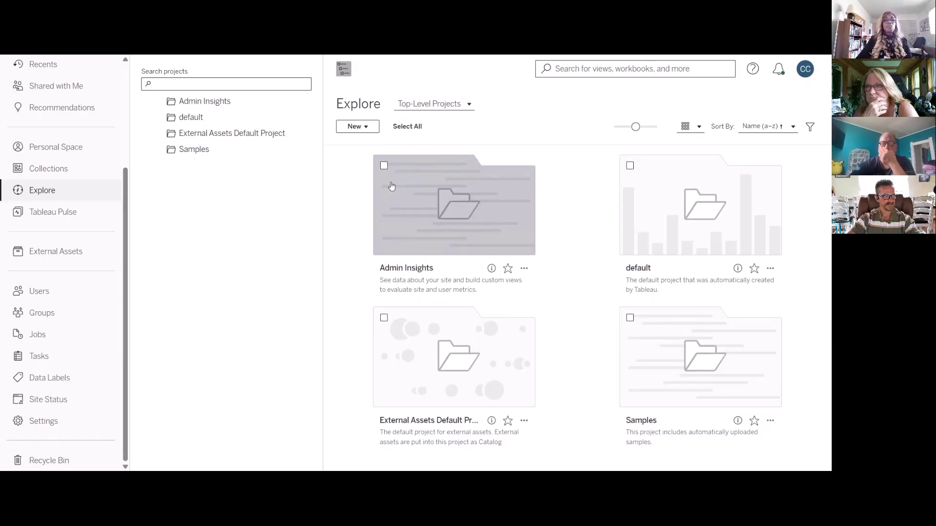
left_click(188, 118)
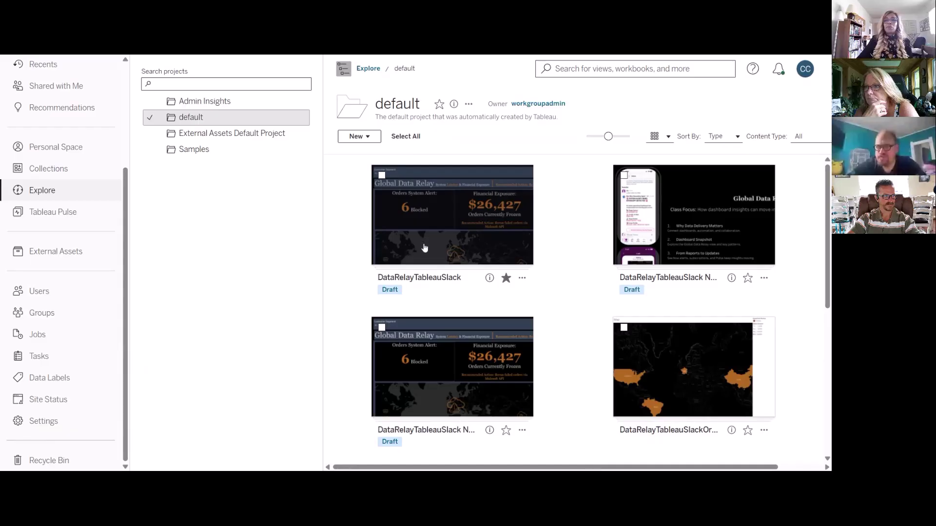
scroll(424, 249, "down", 5)
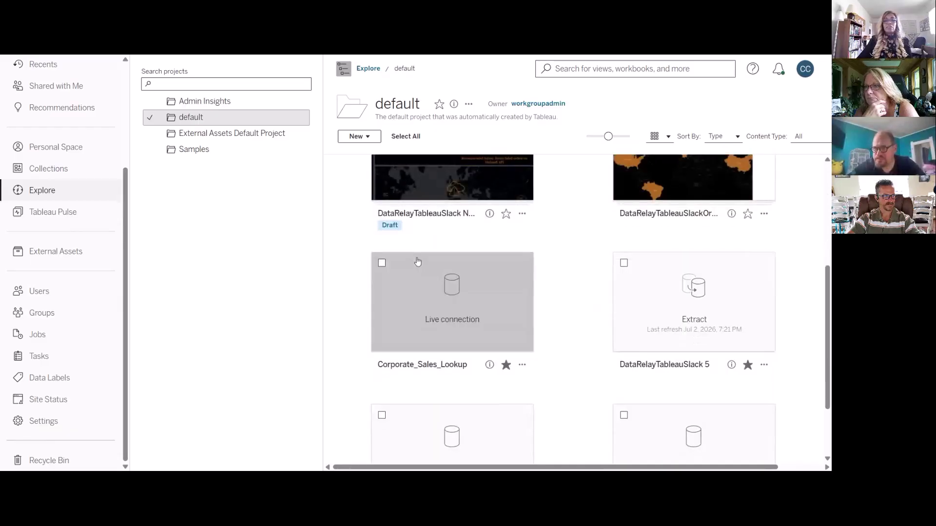
scroll(417, 262, "down", 2)
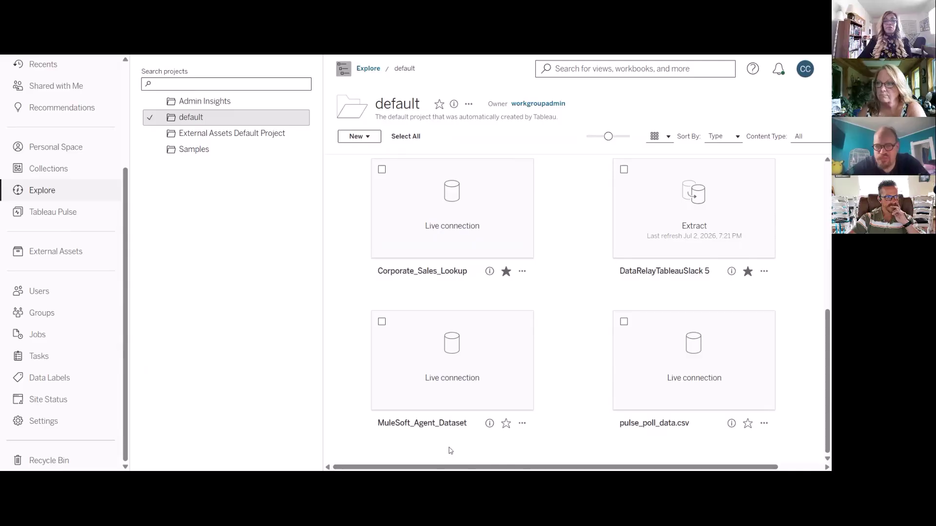
left_click(435, 372)
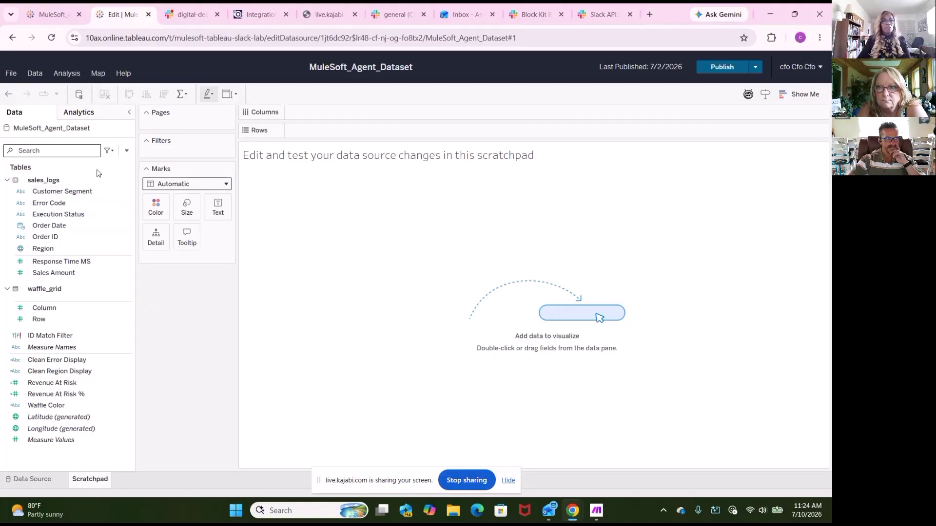
left_click(61, 203)
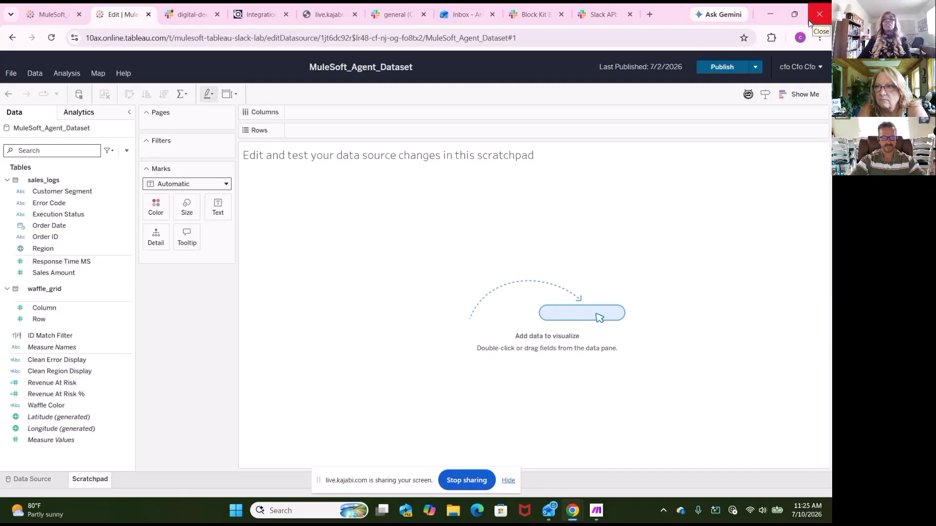
Return to the default project and open the Global Data Relay | Slack view of DataRelayTableauSlack New (Desktop) for editing
key("alt+Left")
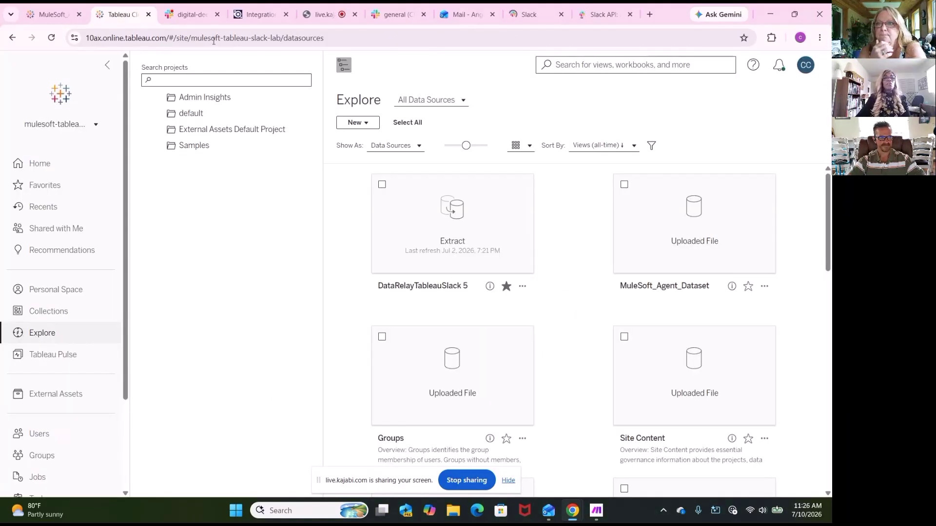
left_click(202, 115)
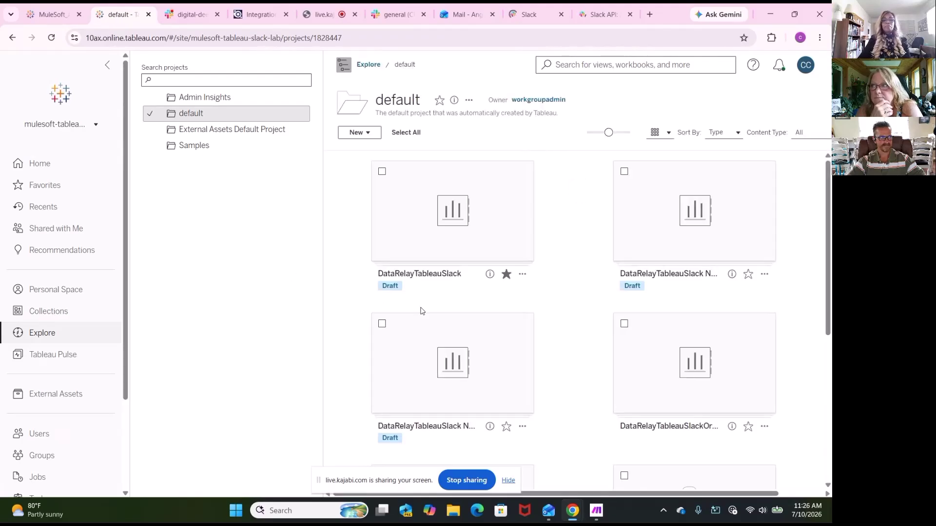
left_click(462, 363)
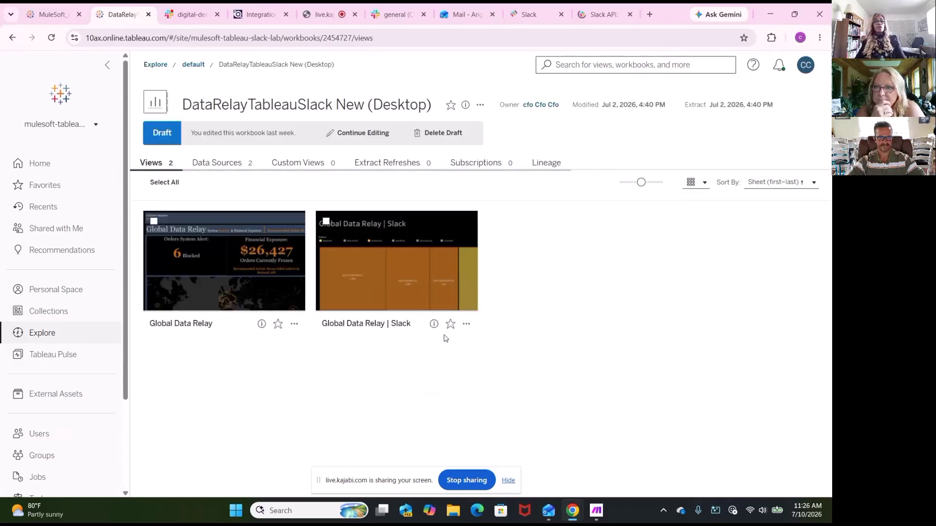
left_click(356, 256)
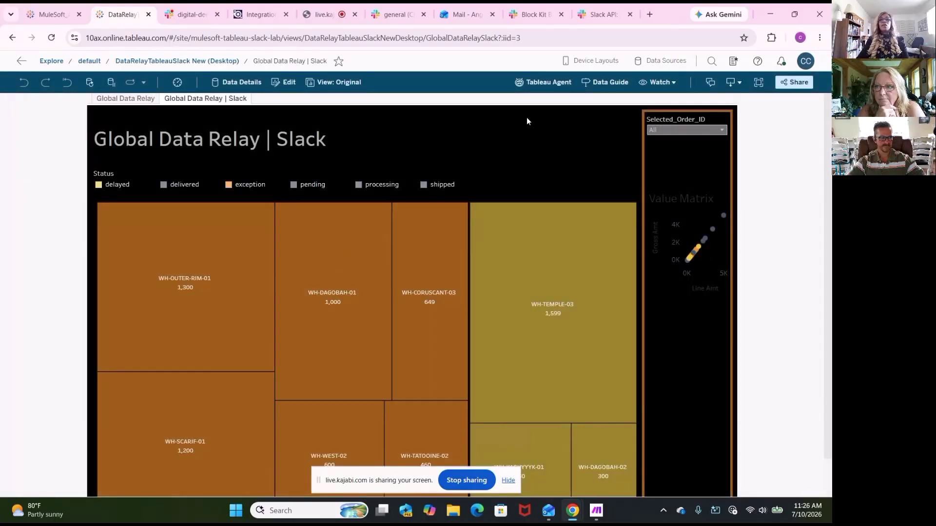
left_click(288, 83)
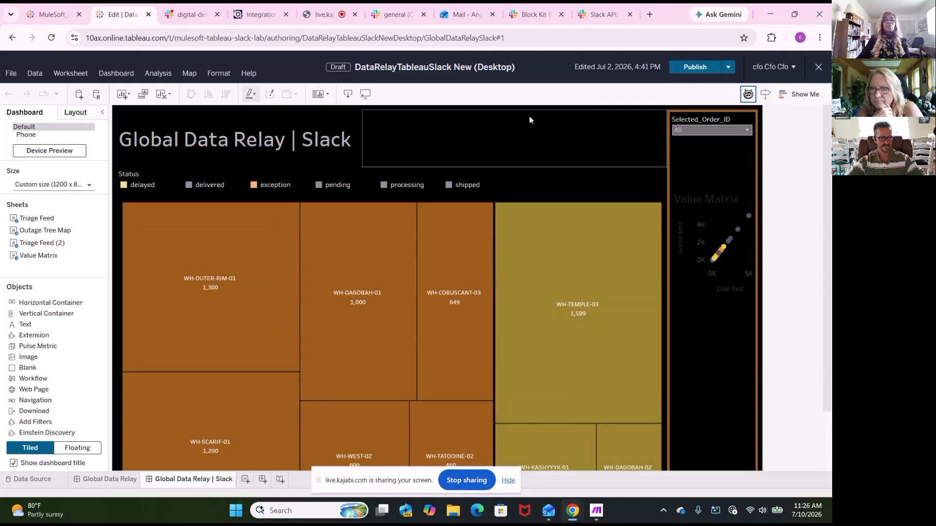
key("Delete")
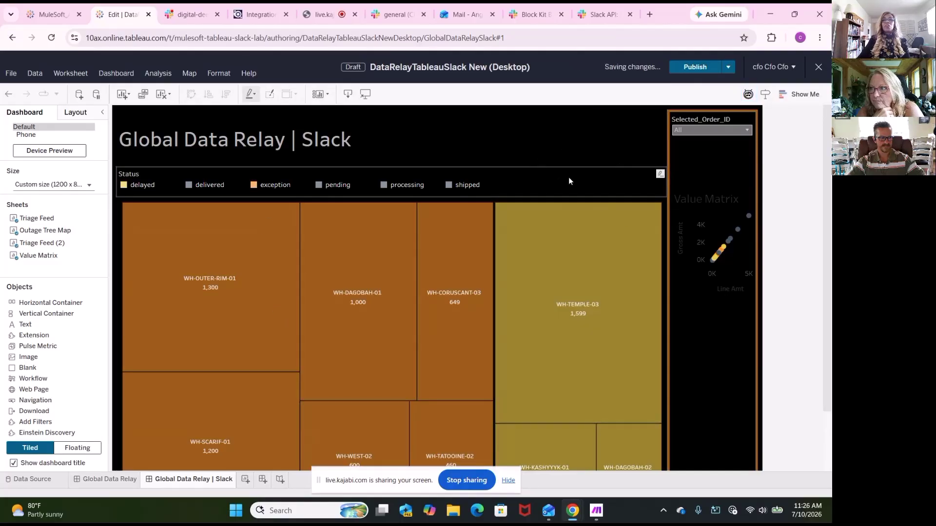
left_click(569, 188)
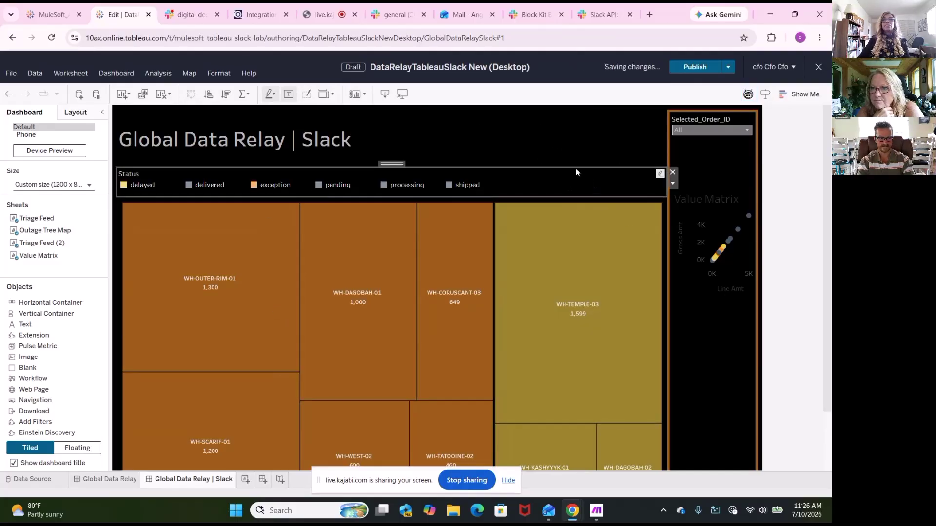
key("ctrl+z")
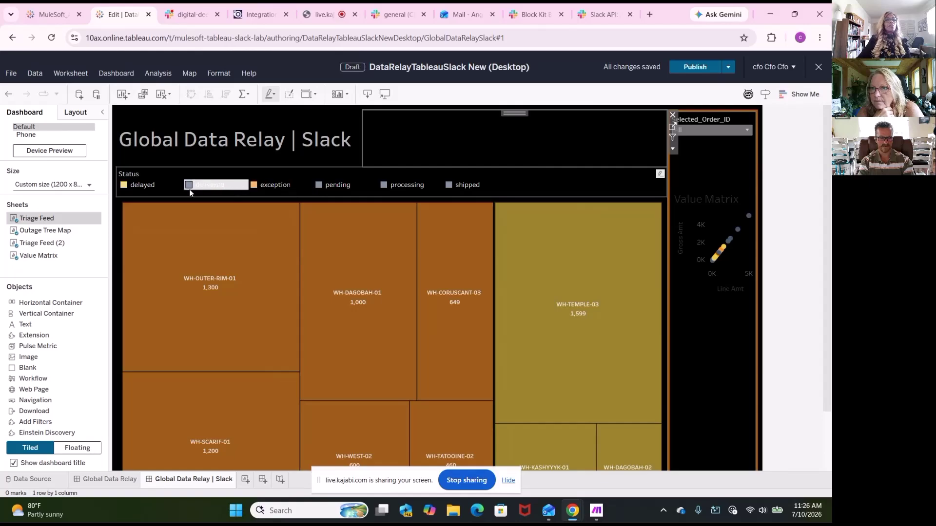
Open the Outage Tree Map sheet and check which site data is offered for a new data source
left_click(94, 231)
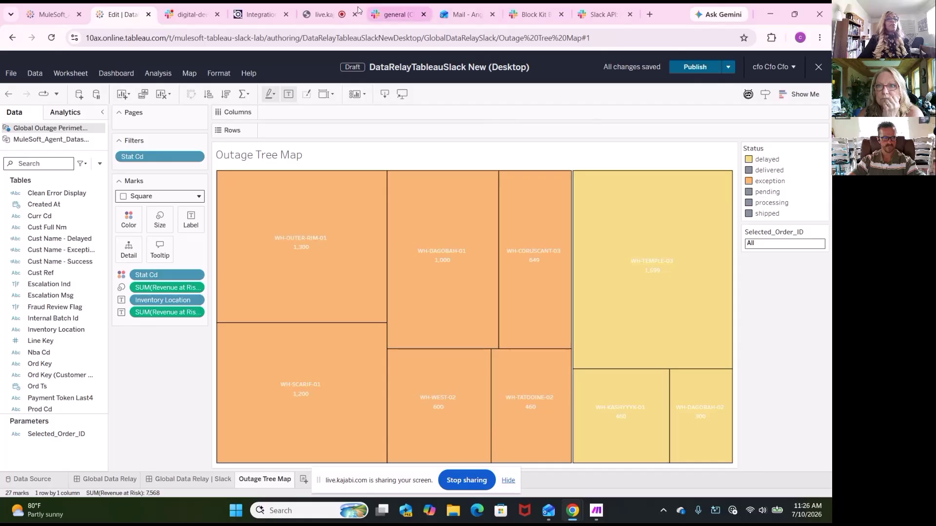
left_click(32, 73)
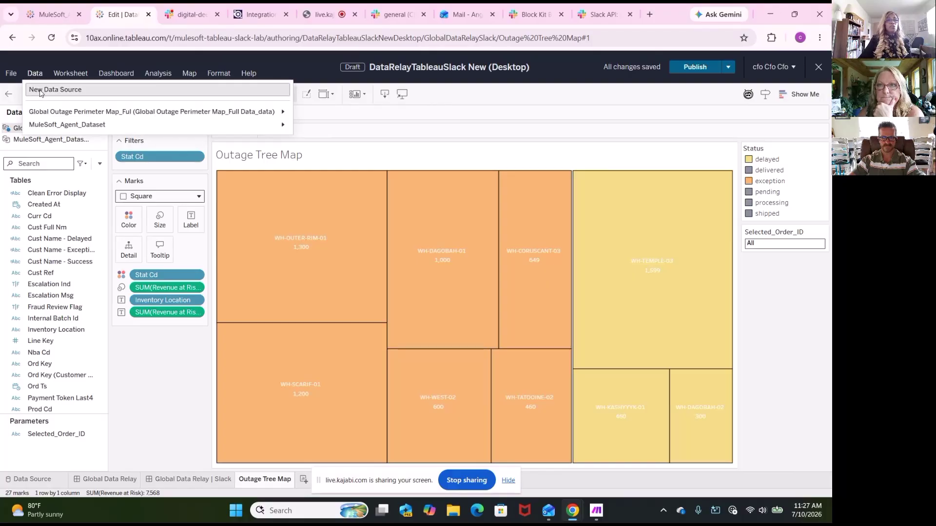
left_click(41, 91)
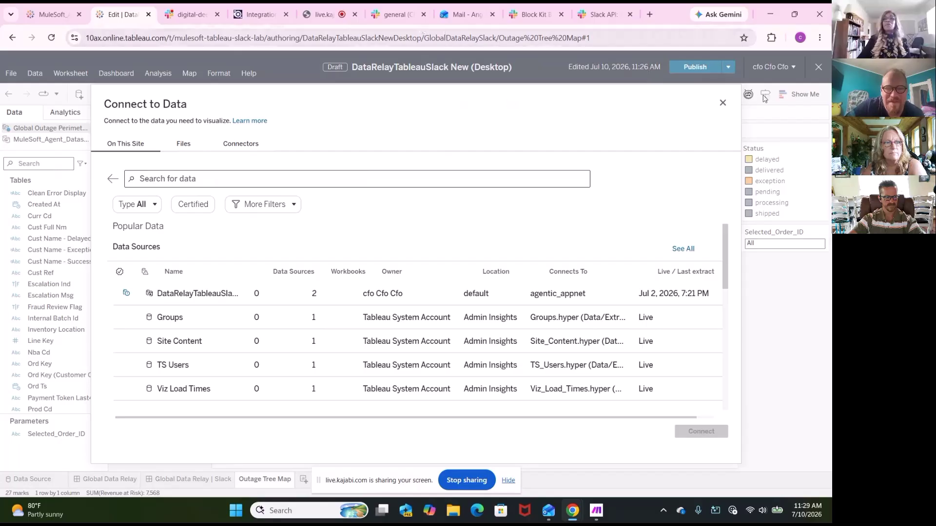
left_click(723, 104)
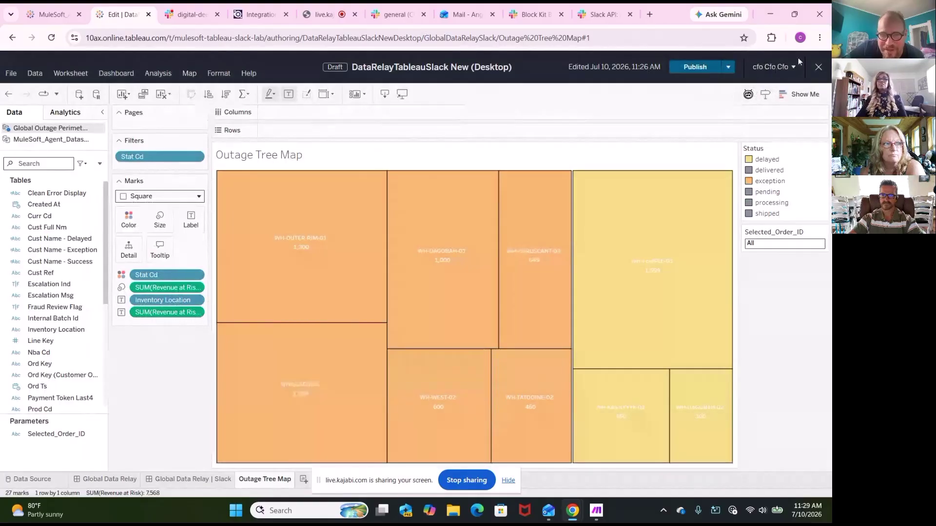
Exit and reopen editing of the Global Data Relay | Slack dashboard, and select warehouses in its tree map to display their outage alerts
left_click(818, 67)
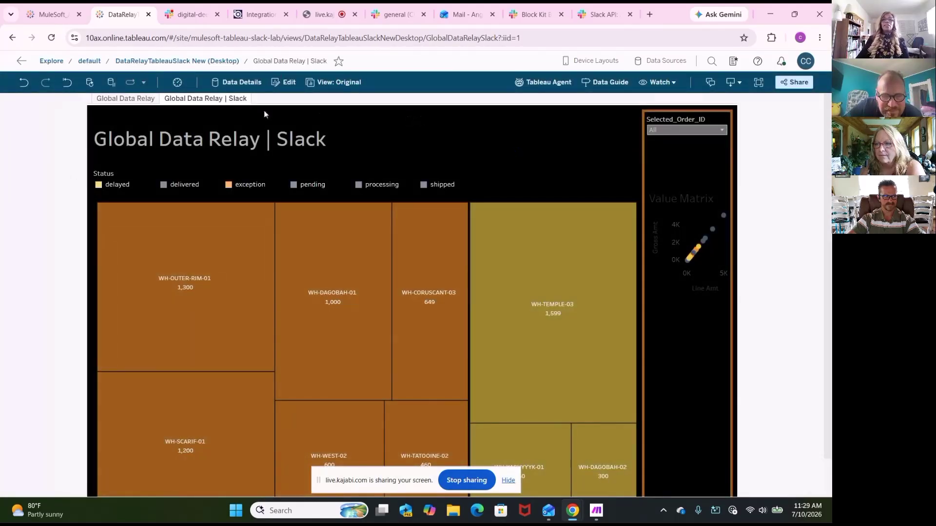
left_click(282, 85)
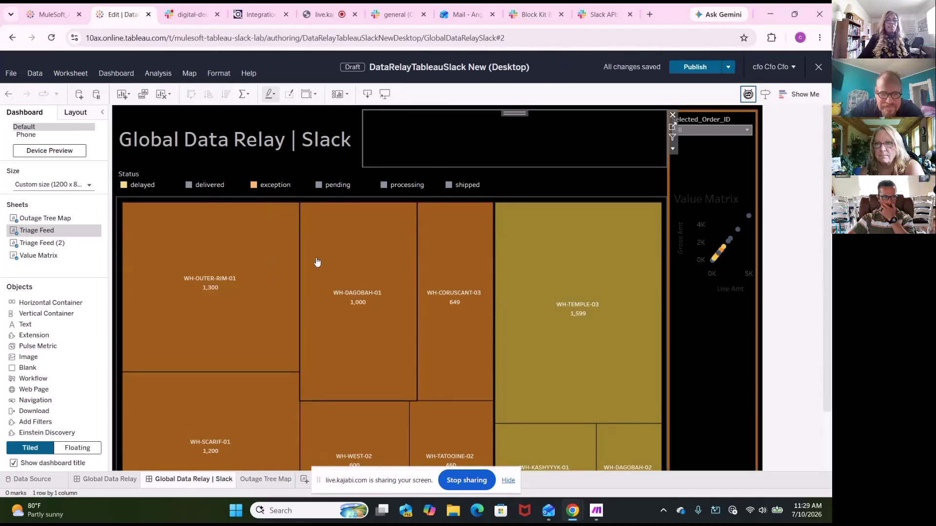
left_click(337, 368)
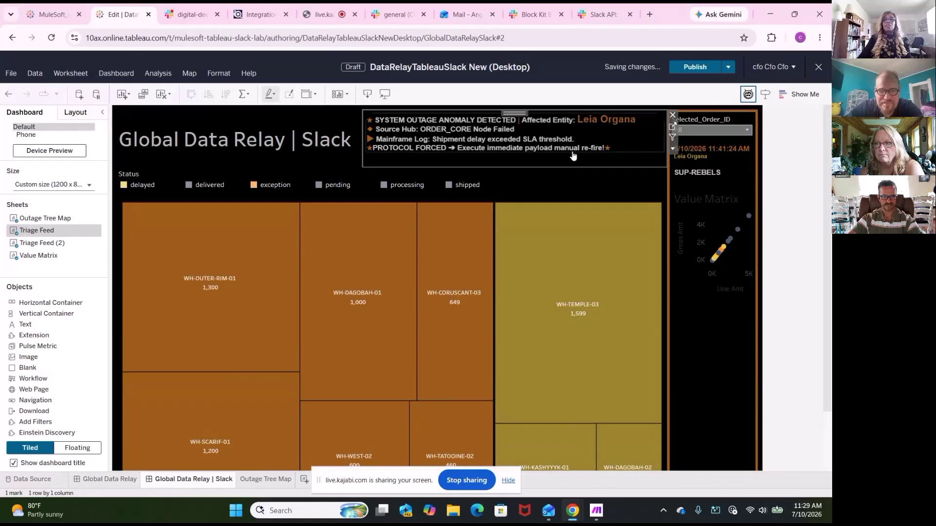
left_click(273, 480)
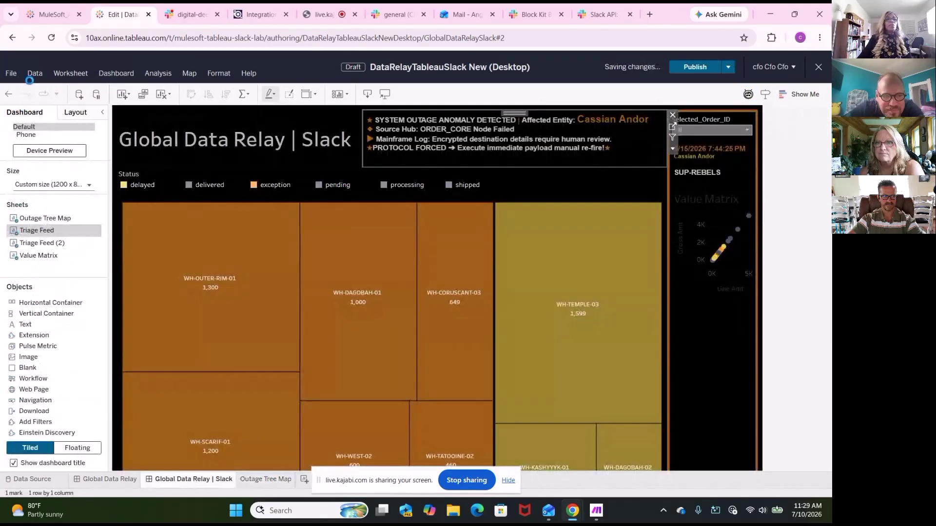
Start a new data source and examine the data sources, databases and files available on this site
left_click(34, 73)
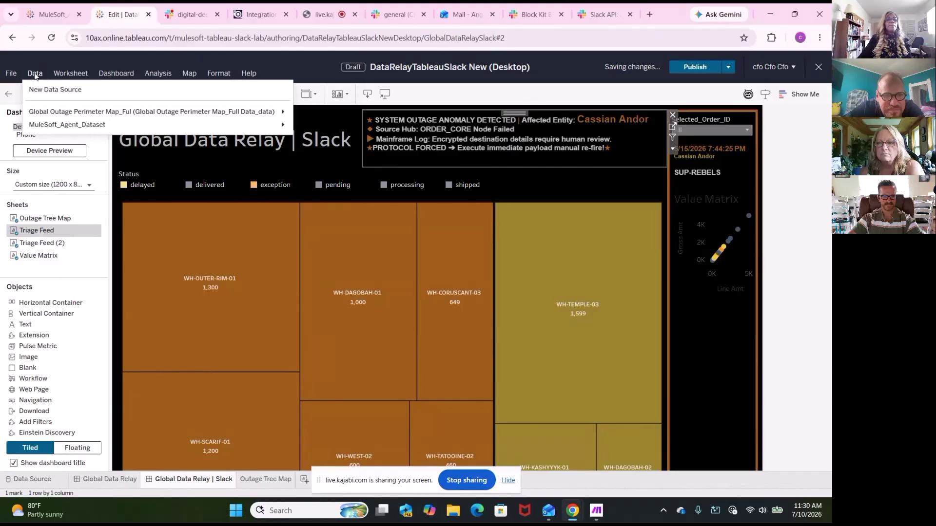
mouse_move(78, 130)
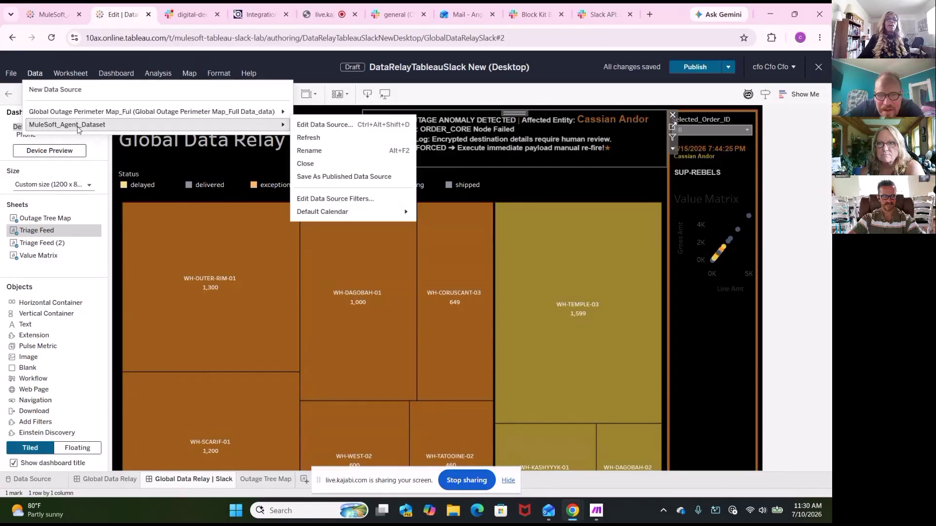
left_click(54, 91)
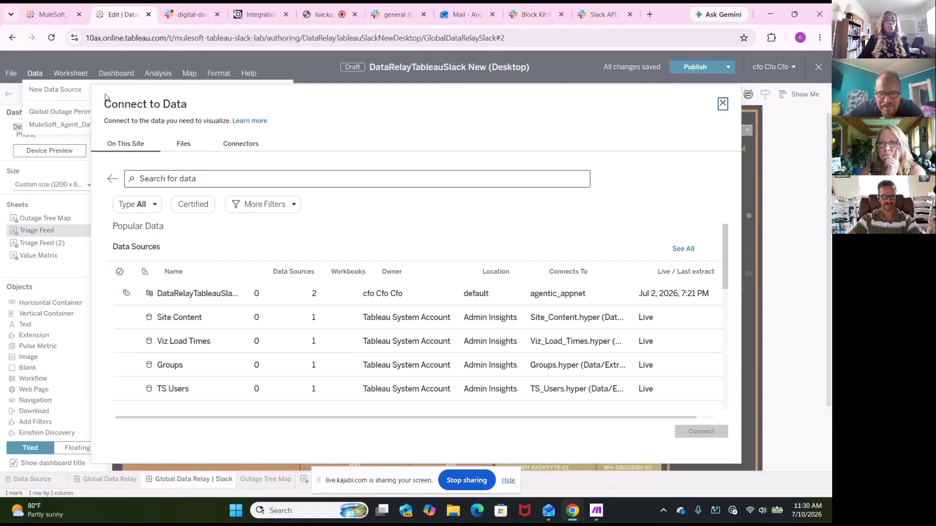
scroll(229, 329, "down", 5)
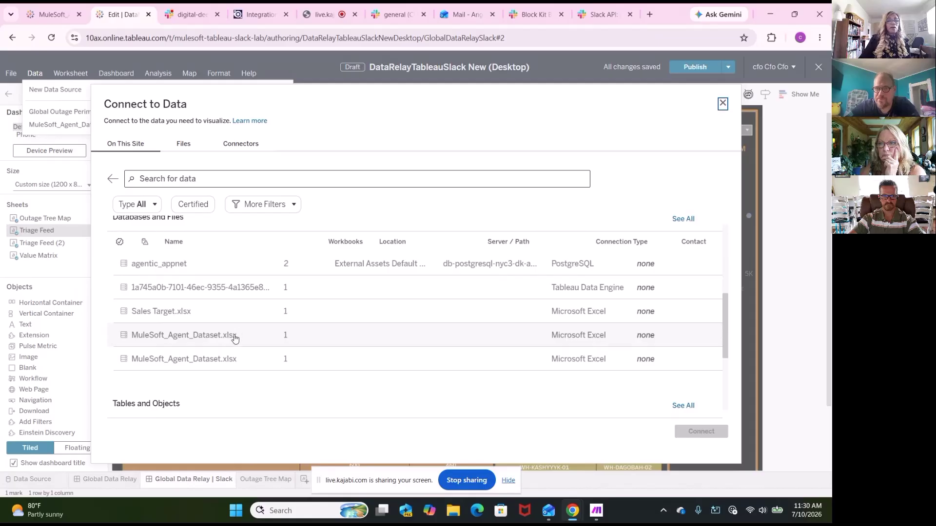
scroll(233, 340, "down", 3)
scroll(232, 342, "up", 3)
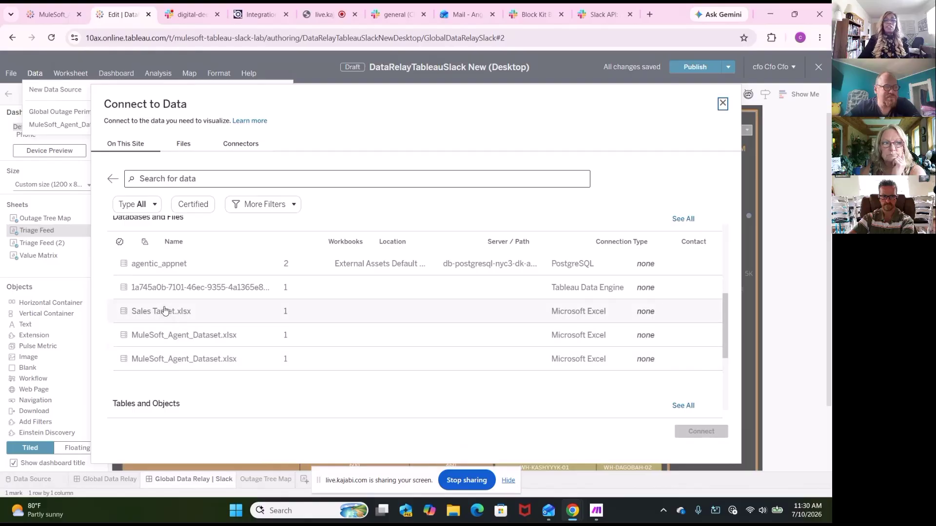
scroll(177, 324, "up", 3)
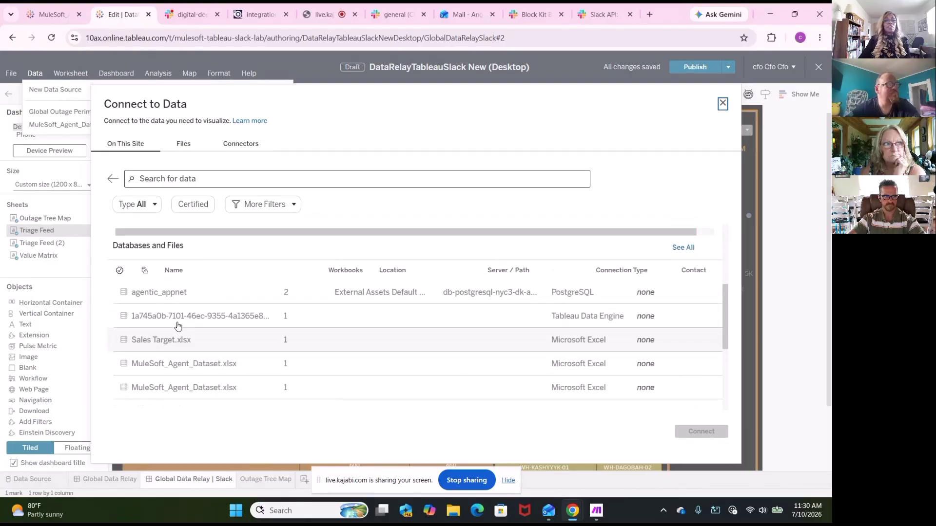
scroll(180, 325, "up", 3)
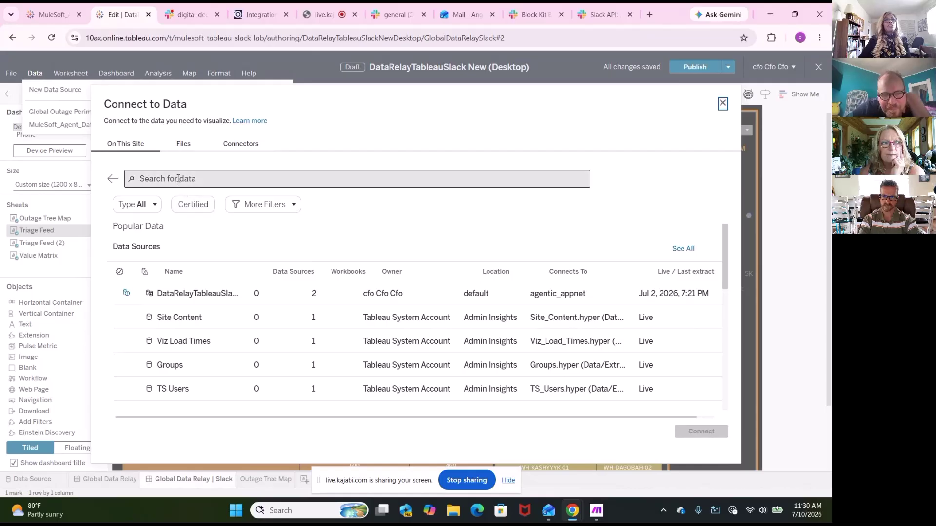
Examine the file upload option for a new data source, browse to the Documents folder, and cancel the file selection
left_click(188, 146)
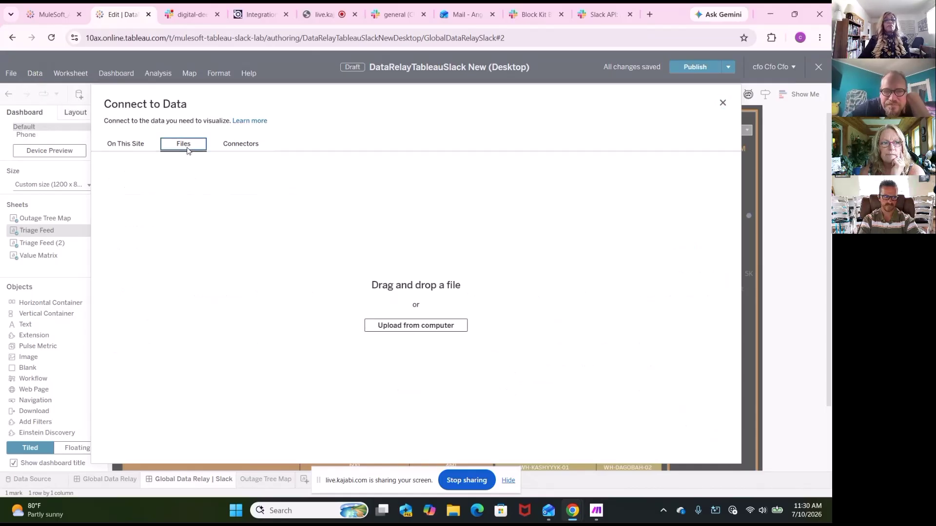
left_click(385, 330)
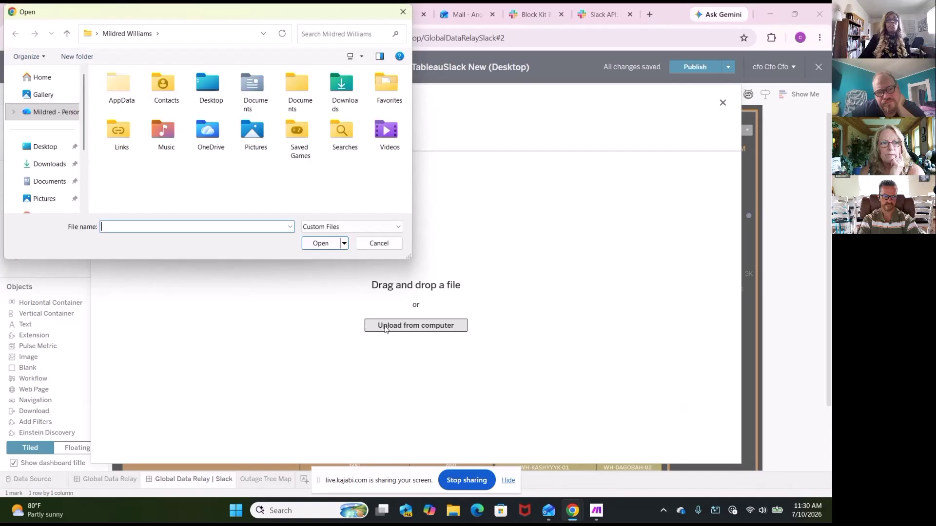
left_click(54, 184)
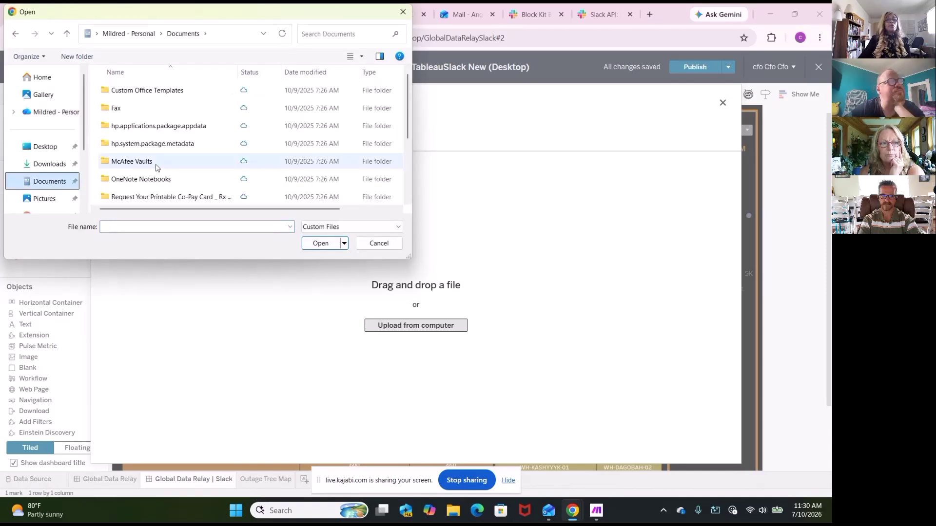
left_click(402, 11)
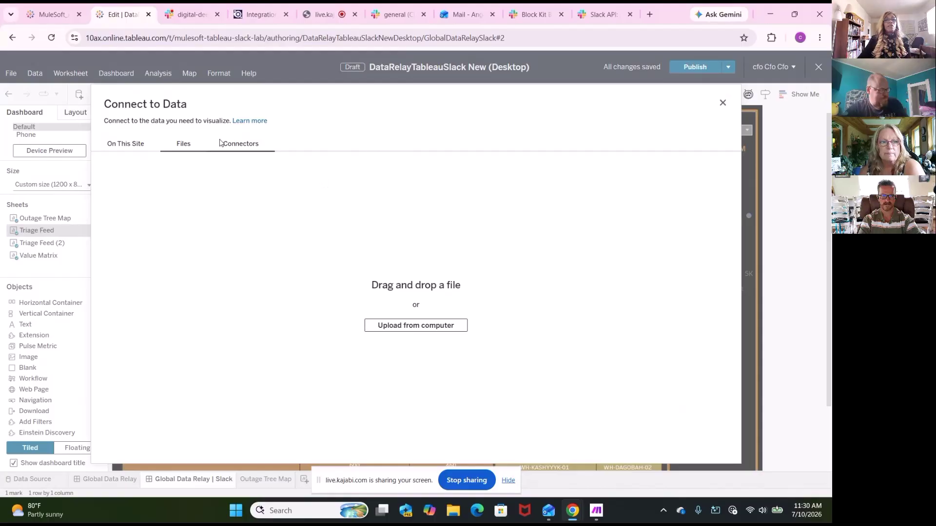
Review the connectors available for a new data source, and close the data connection dialog without connecting
left_click(242, 145)
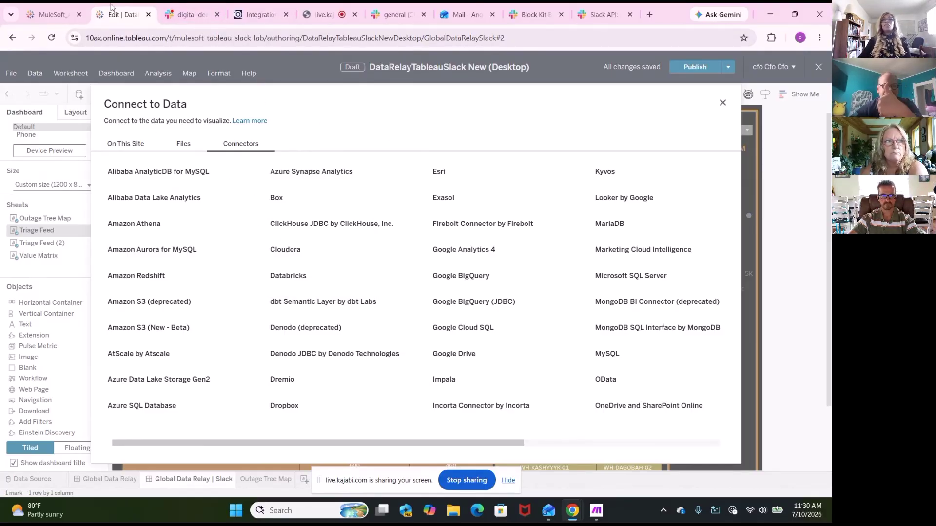
right_click(159, 10)
left_click(723, 103)
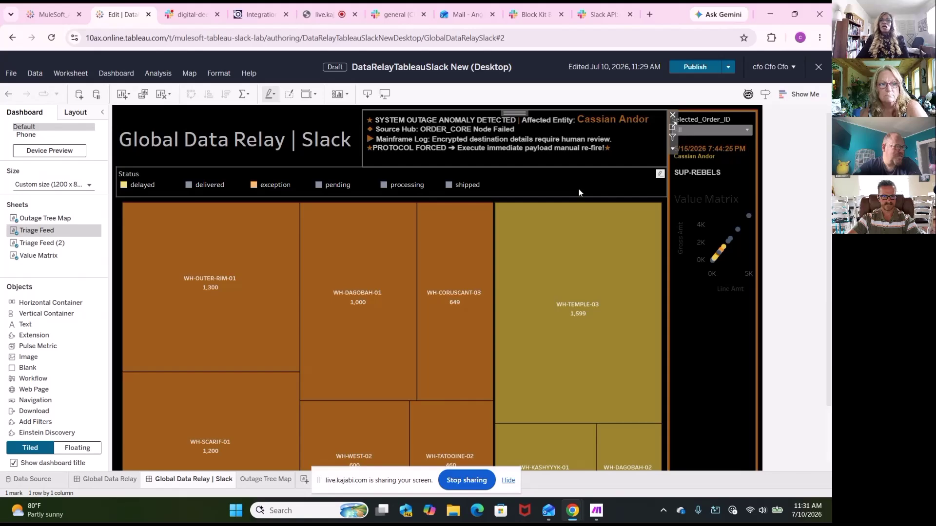
Exit dashboard editing, return to the default project, and reopen the Global Data Relay | Slack dashboard of DataRelayTableauSlack New (Desktop)
left_click(818, 69)
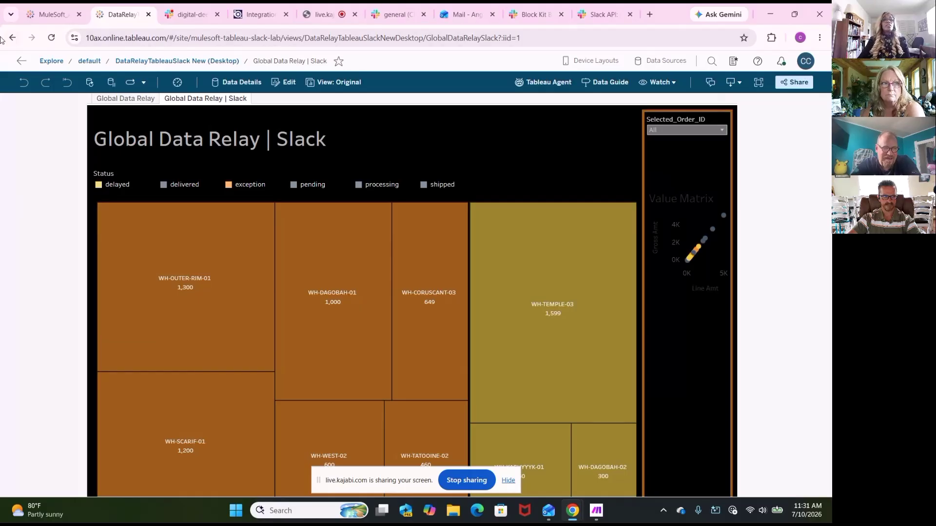
left_click(84, 61)
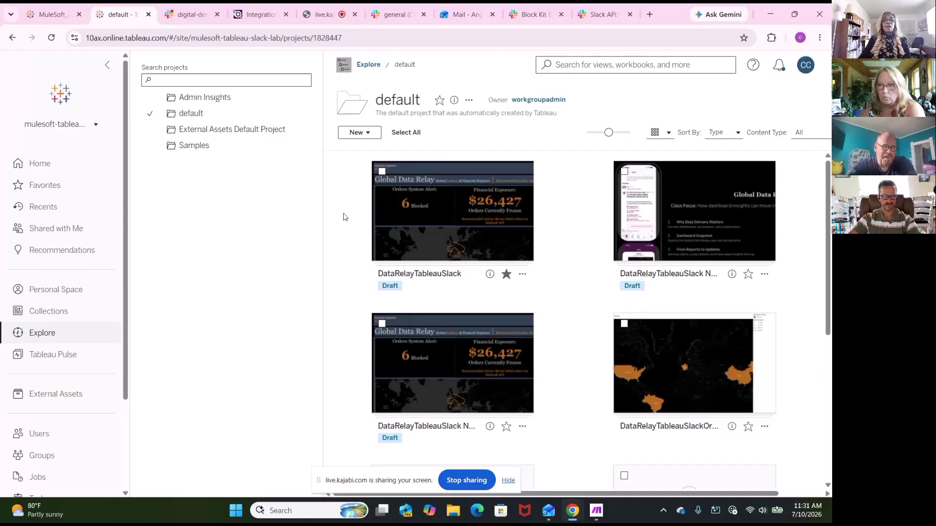
left_click(457, 404)
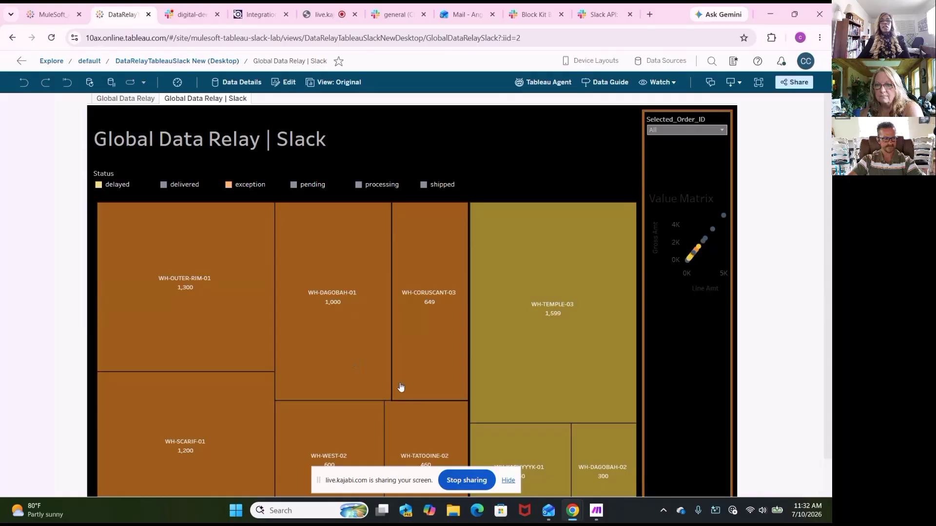
Select WH-TATOOINE-02 in the tree map to display its outage alert, and clear the selection
scroll(402, 388, "down", 1)
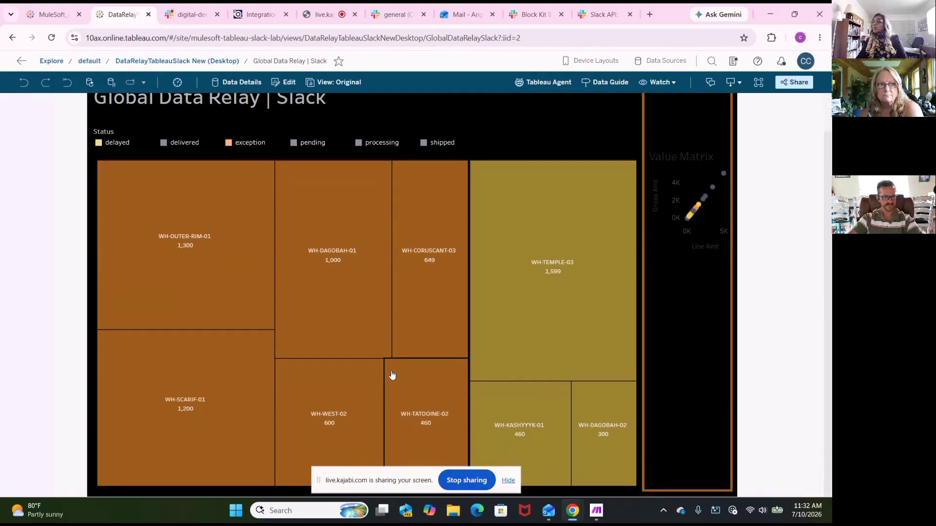
left_click(393, 374)
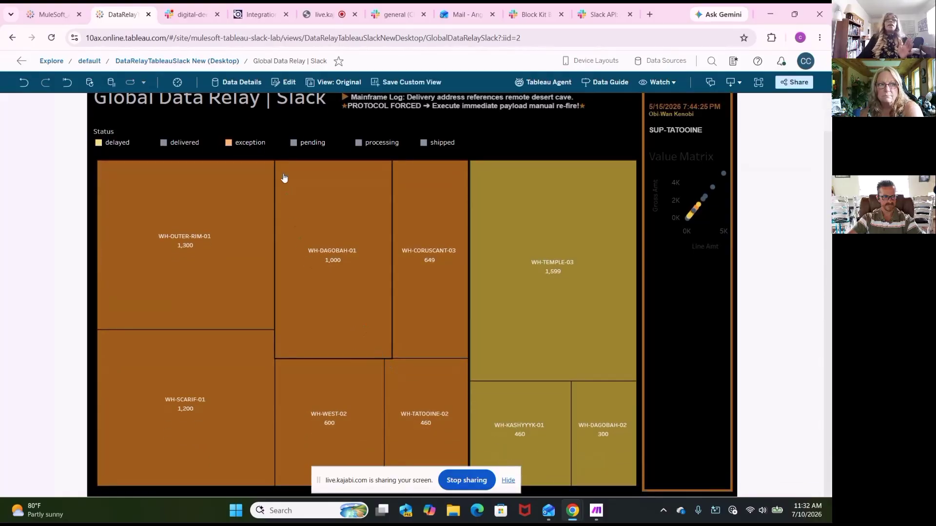
key("Escape")
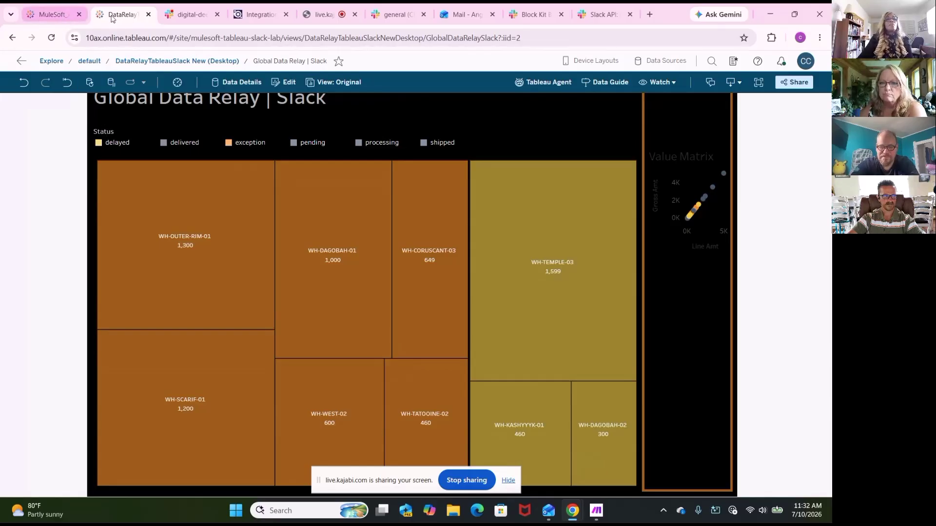
Return to the default project and view the Global Data Relay | Slack dashboard in the DataRelayTableauSlack New workbook
left_click(89, 60)
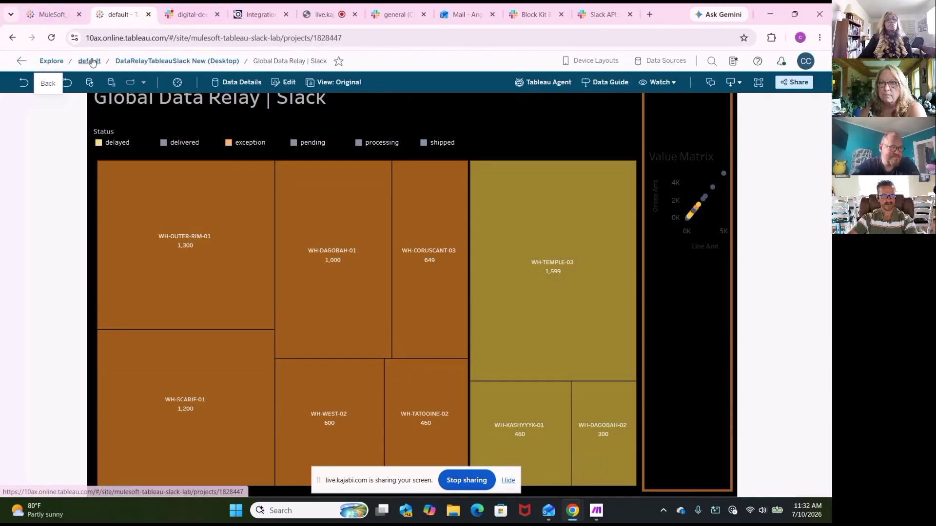
scroll(422, 307, "down", 5)
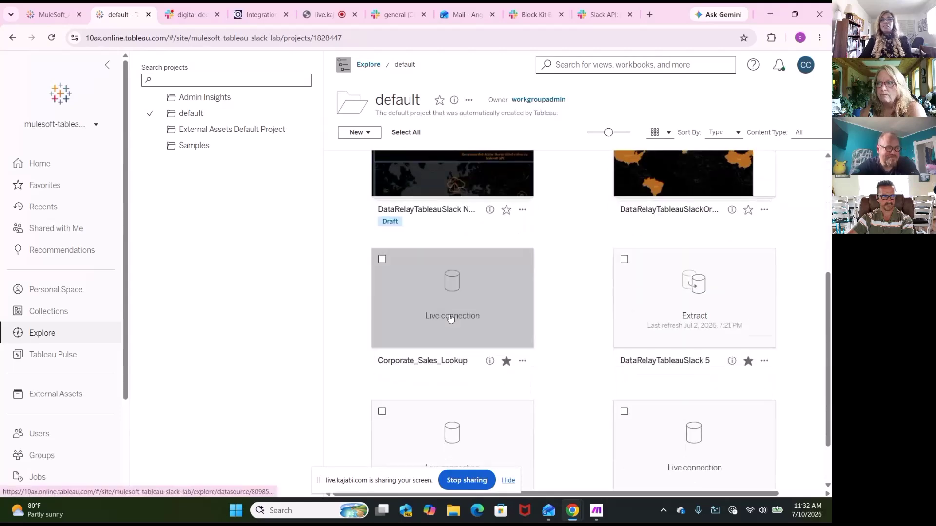
scroll(451, 317, "up", 3)
scroll(464, 299, "up", 2)
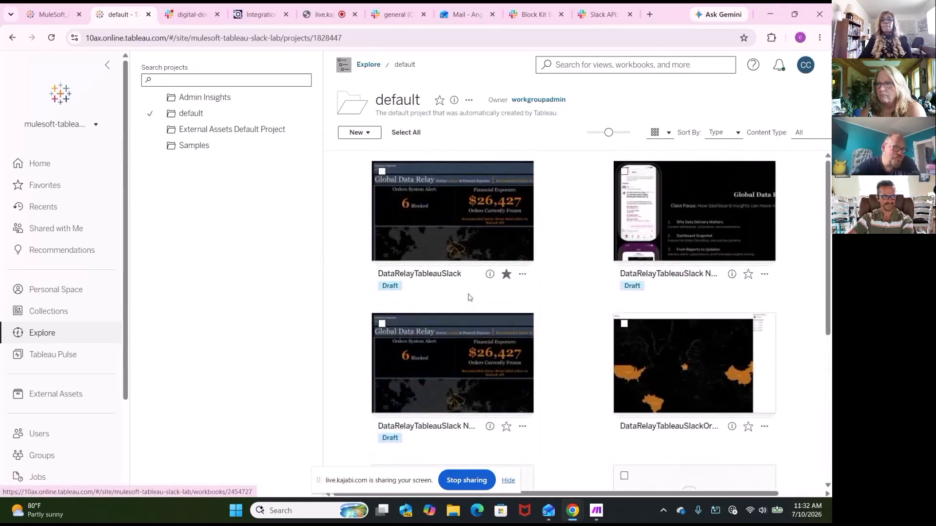
left_click(724, 234)
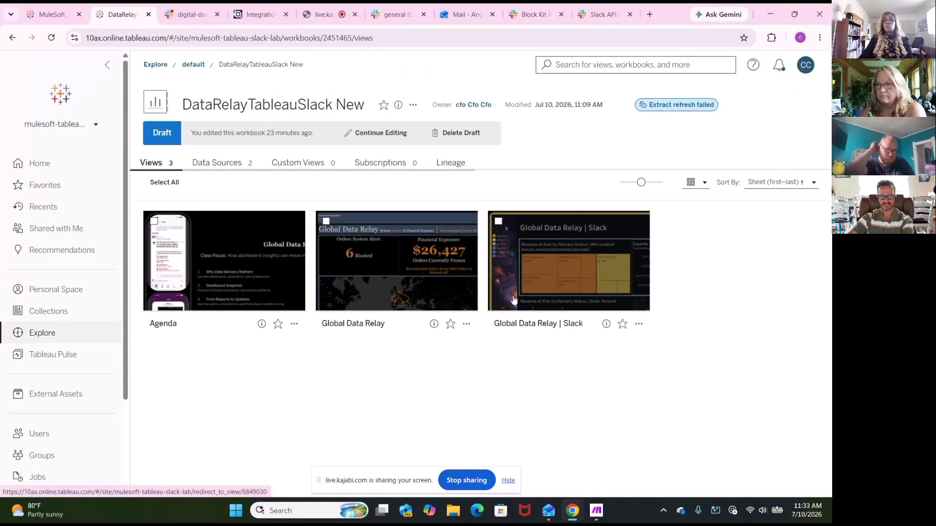
left_click(540, 283)
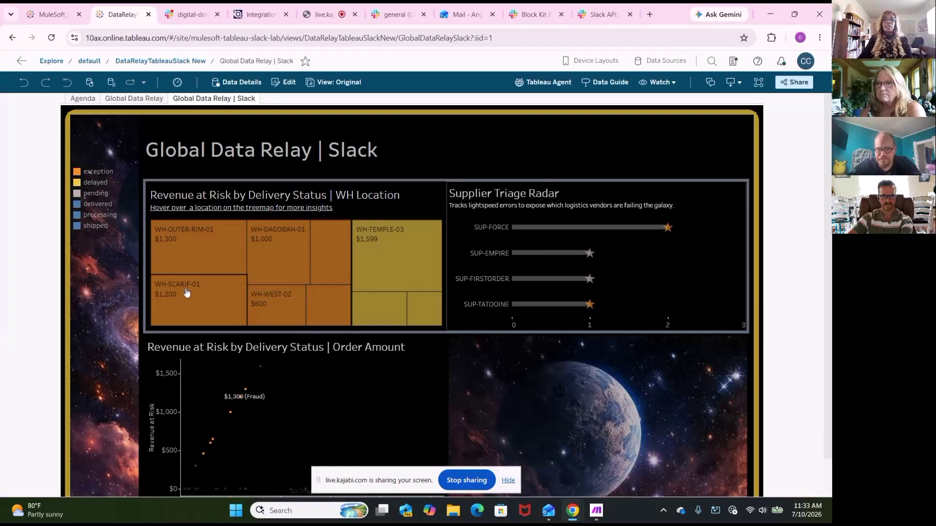
mouse_move(190, 293)
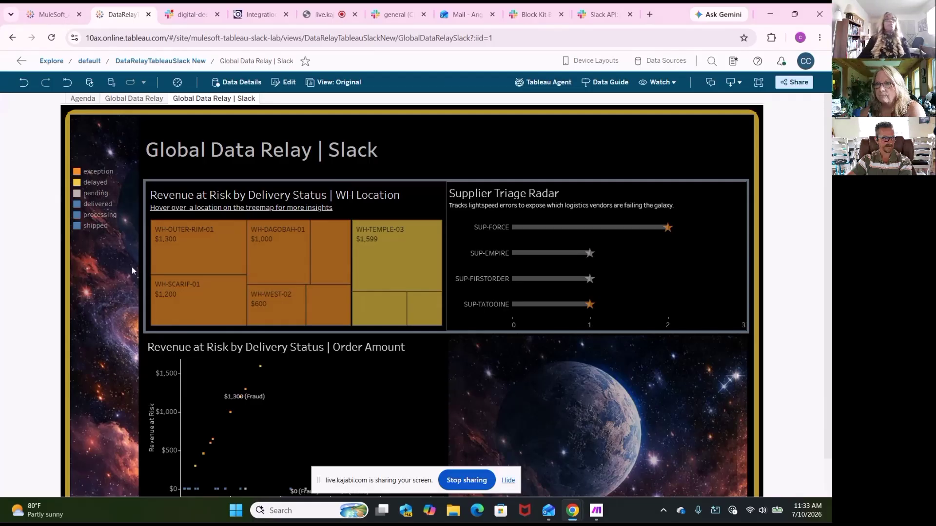
Leave the dashboard for the site's top-level projects and open Tableau Pulse
left_click(52, 60)
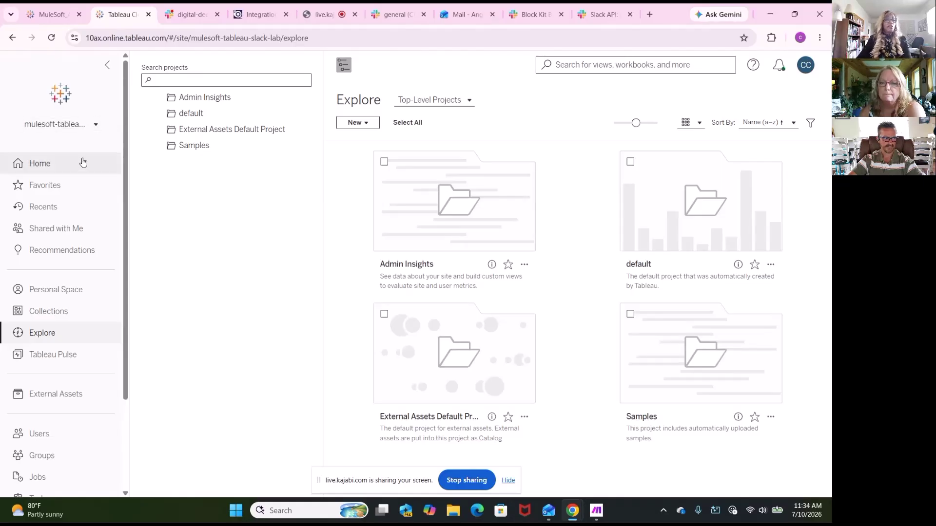
scroll(88, 193, "down", 3)
scroll(78, 188, "down", 1)
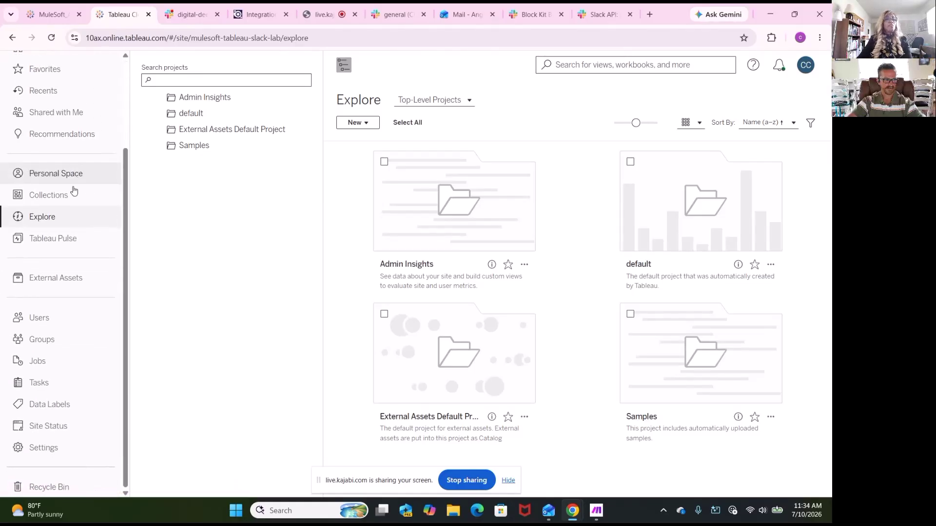
left_click(62, 244)
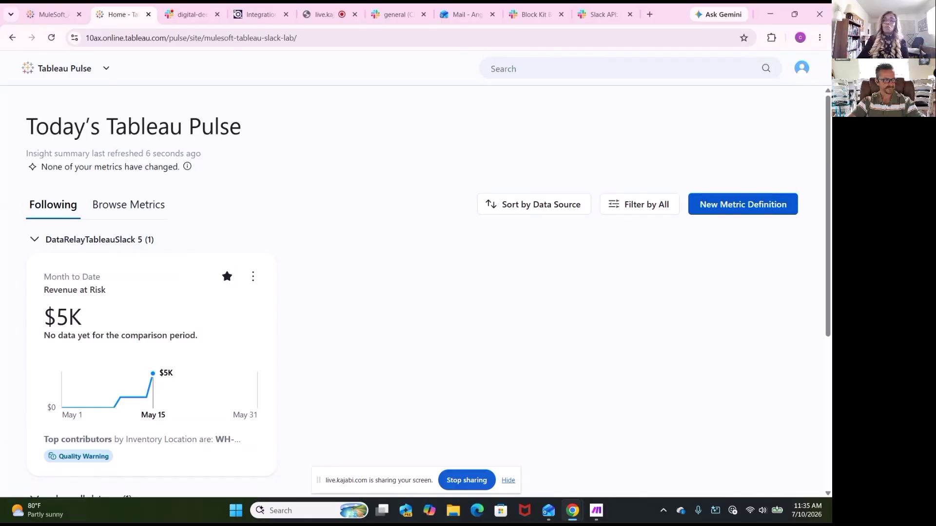
Start a new metric definition and connect it to the DataRelayTableauSlack 5 data source
left_click(708, 206)
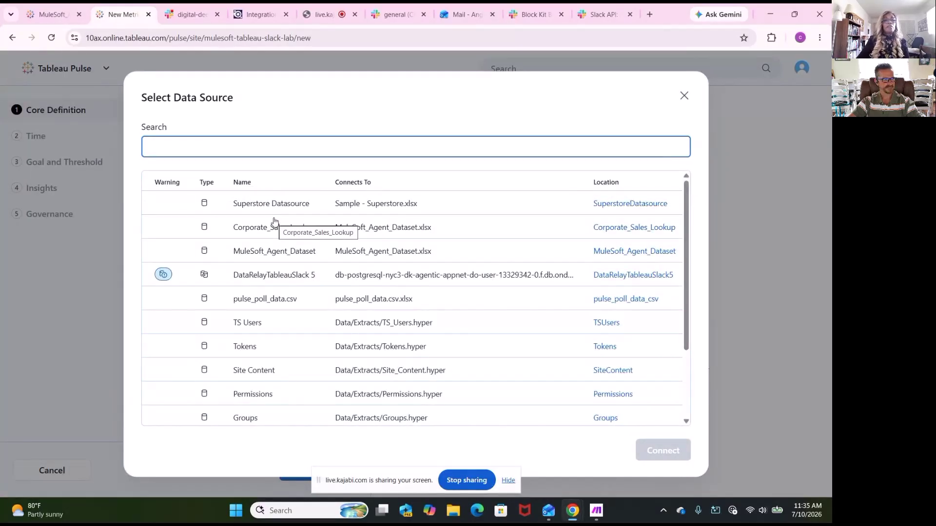
scroll(274, 223, "down", 2)
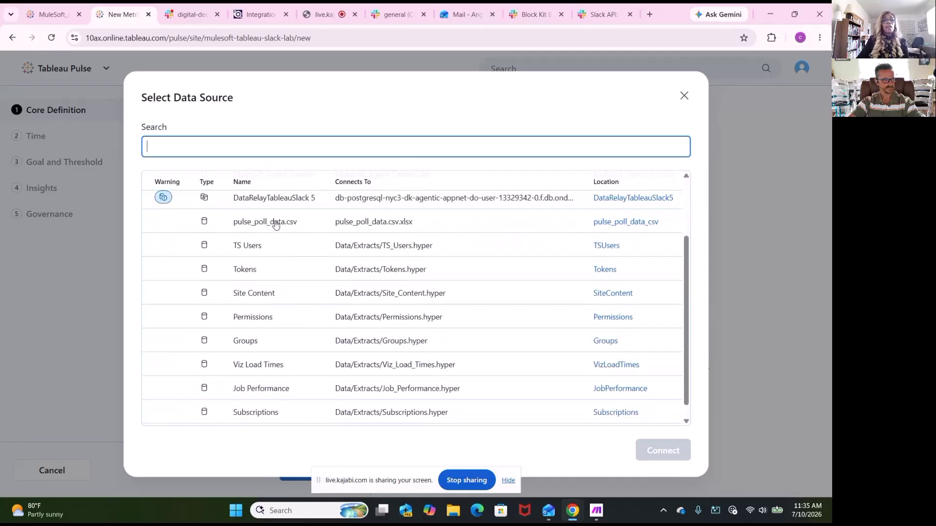
scroll(271, 239, "up", 2)
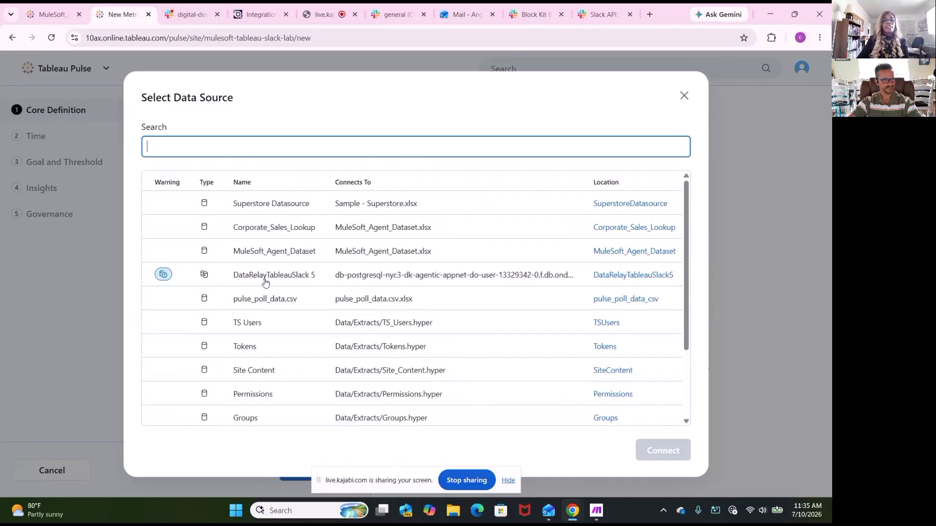
left_click(265, 279)
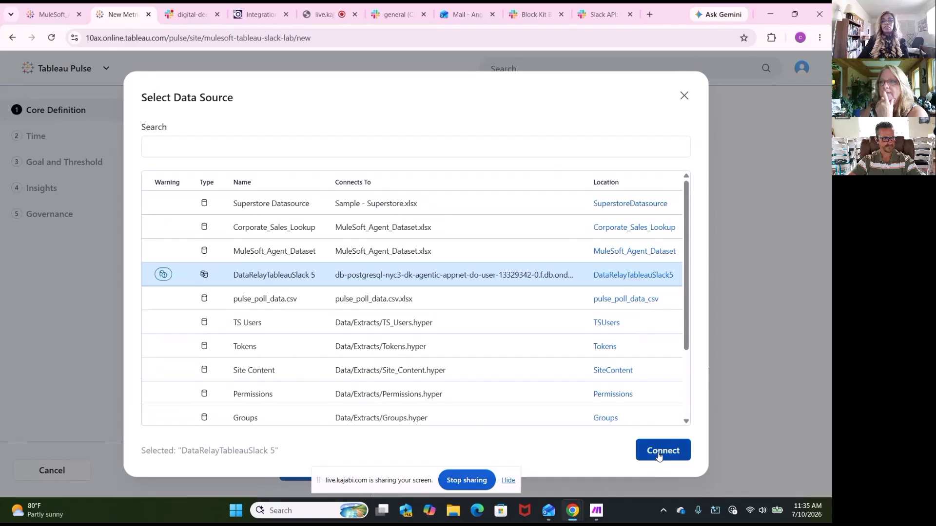
left_click(659, 453)
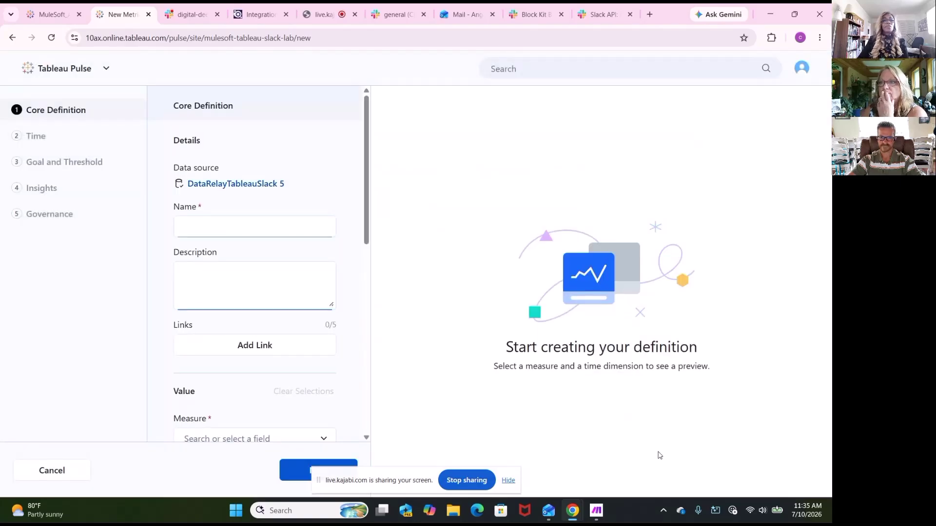
Name the metric definition New Metric
left_click(200, 225)
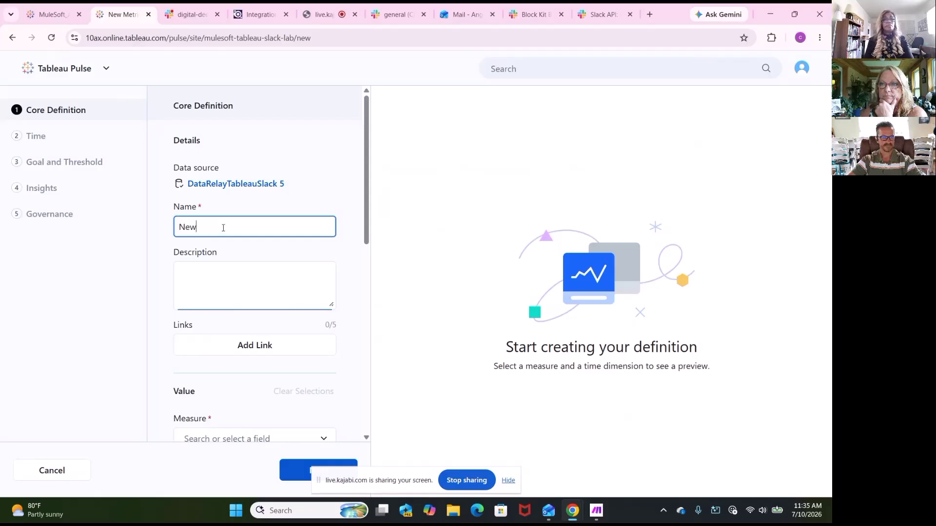
type("New Metric")
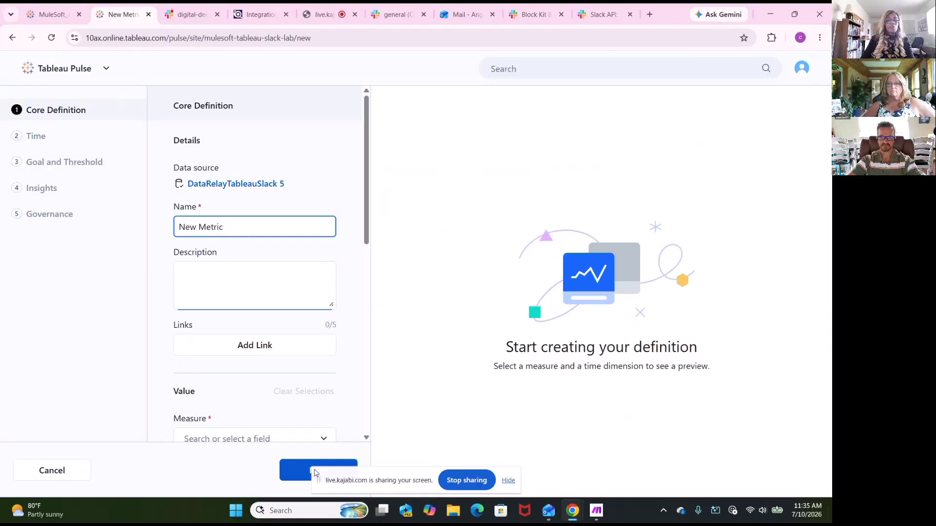
scroll(231, 331, "down", 1)
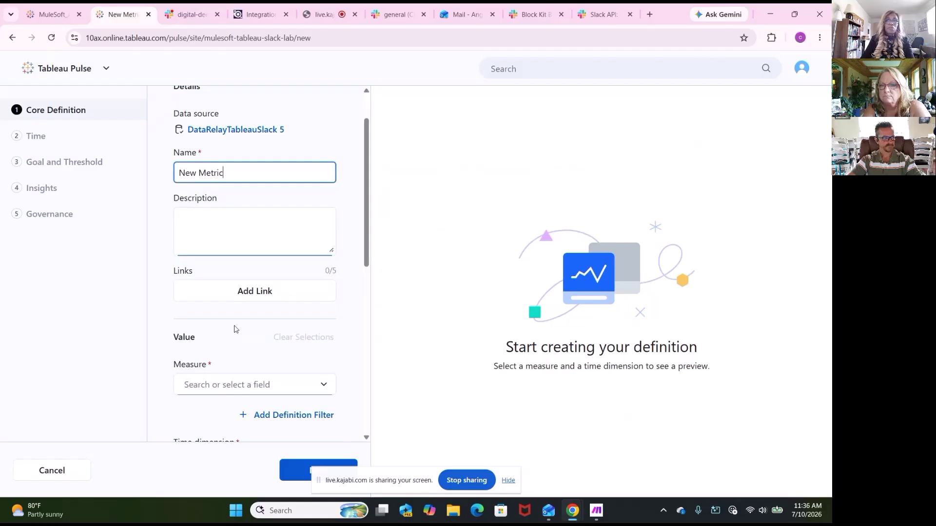
View the option for adding a link to the metric definition, and dismiss it without adding one
right_click(230, 281)
left_click(203, 294)
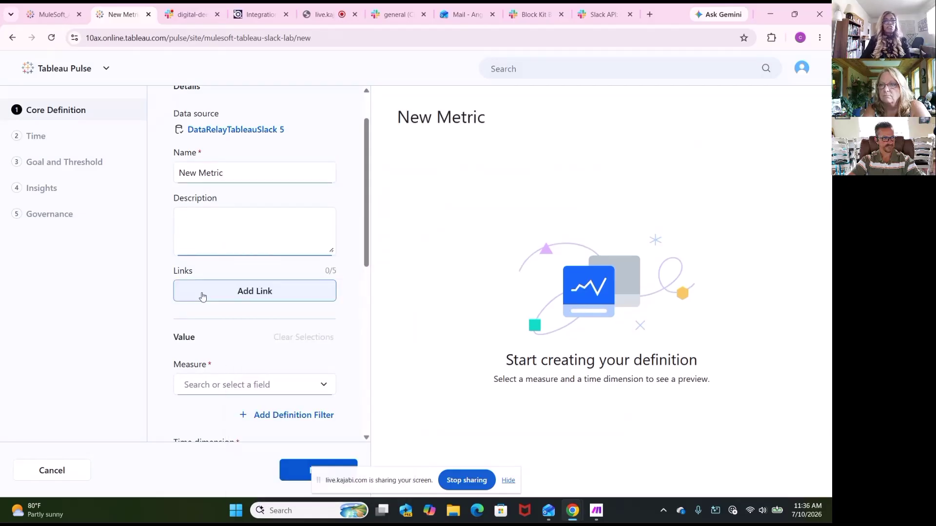
left_click(203, 295)
left_click(554, 164)
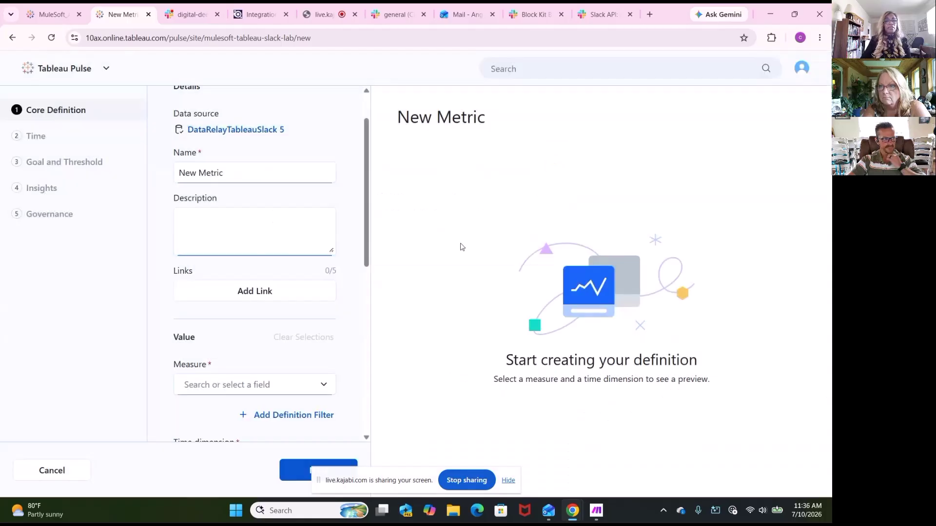
Set the metric's measure to the Revenue at Risk field
left_click(325, 385)
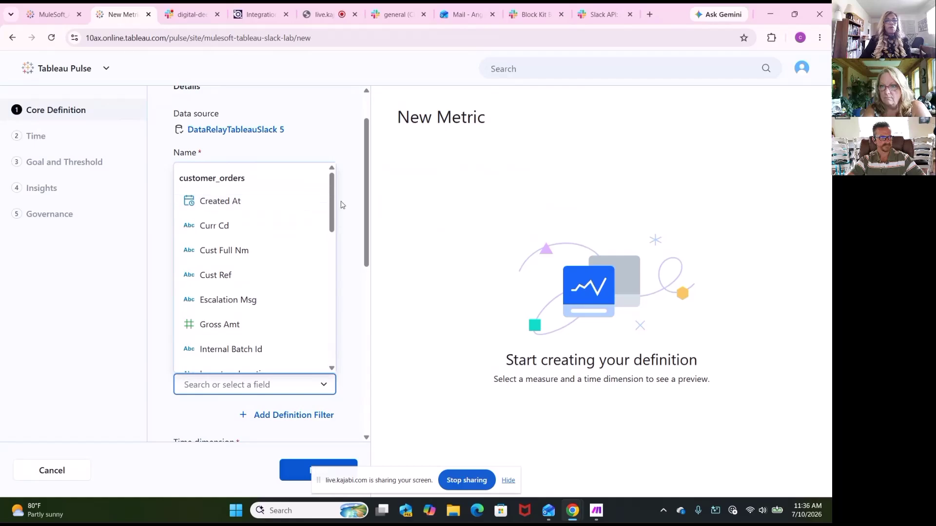
left_click_drag(330, 211, 359, 323)
left_click(257, 285)
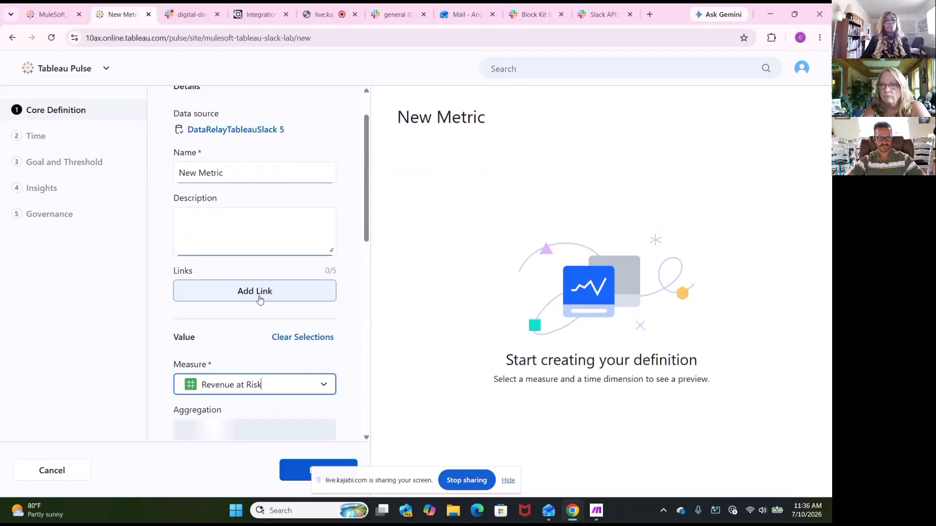
Review the aggregation and temporality choices for the Revenue at Risk measure without changing them
scroll(307, 385, "down", 2)
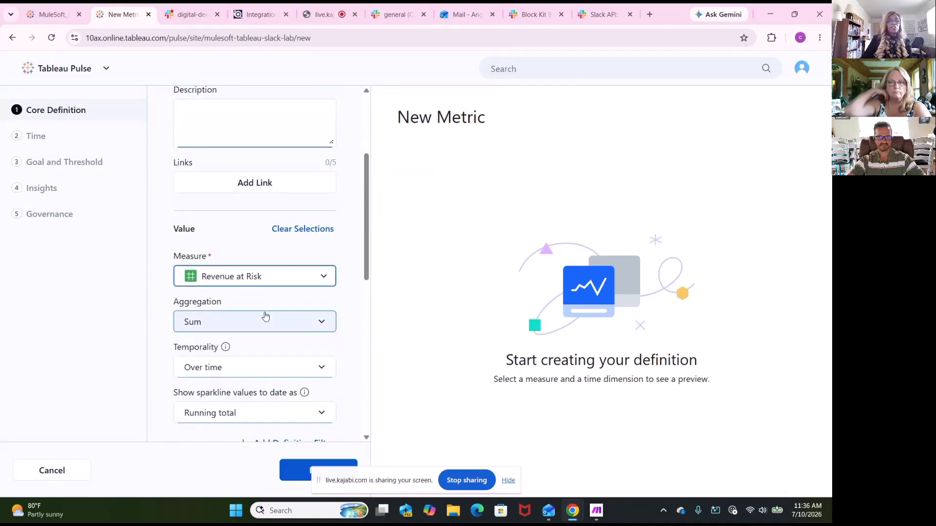
left_click(321, 324)
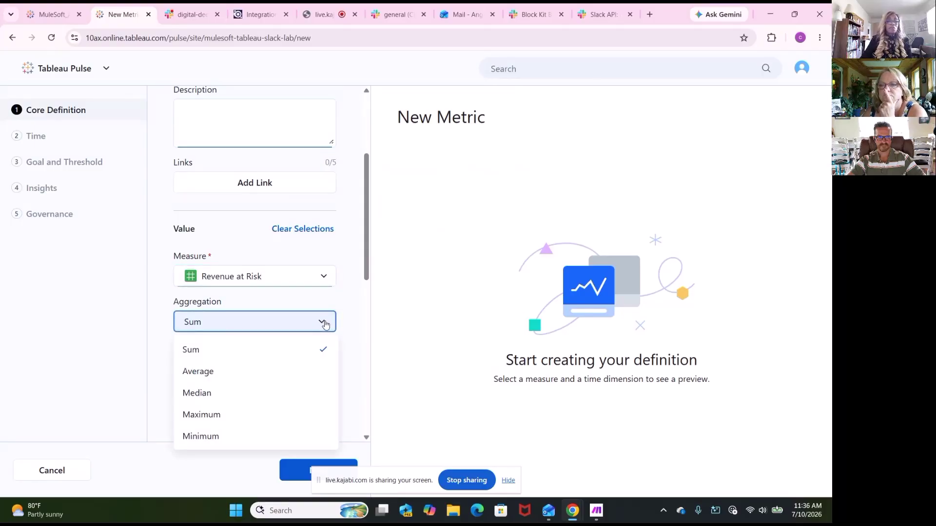
right_click(326, 326)
left_click(141, 378)
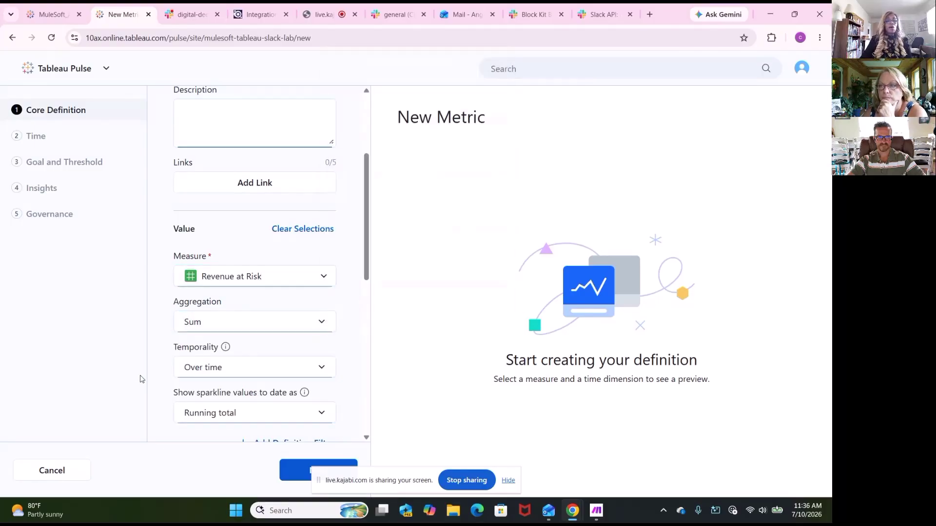
left_click(319, 370)
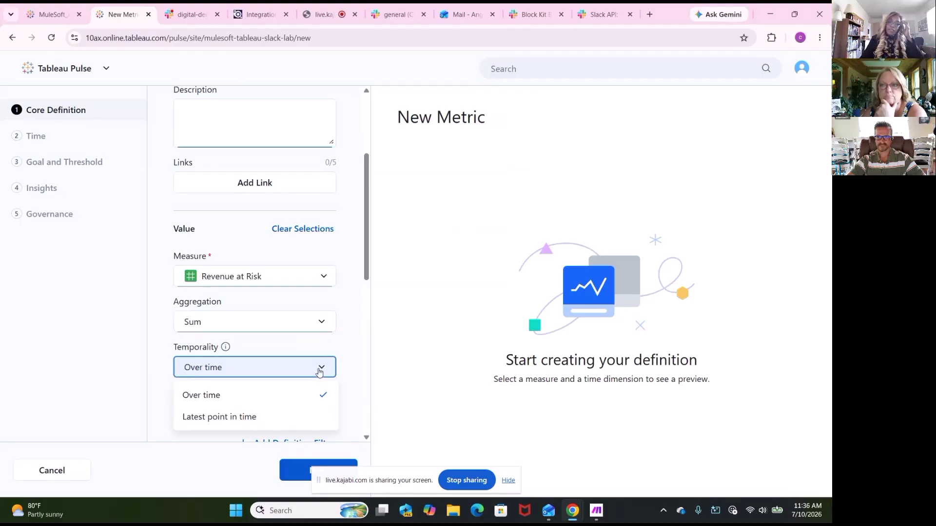
left_click(364, 351)
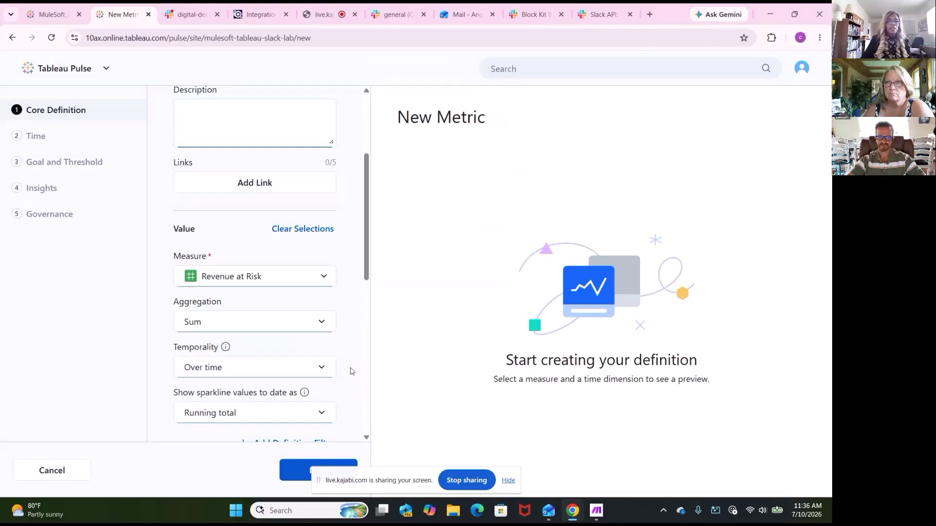
Set the metric's time dimension to Ord Ts from customer_orders
scroll(342, 370, "down", 3)
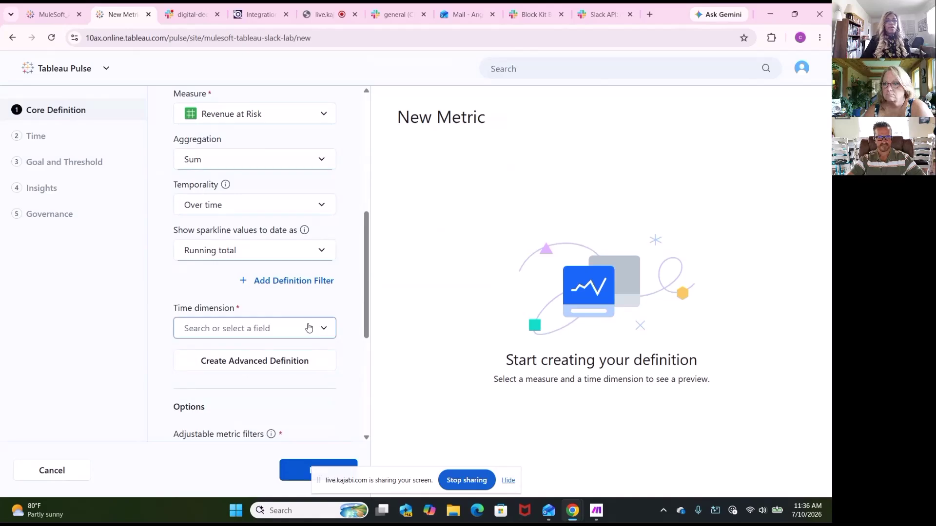
left_click(325, 330)
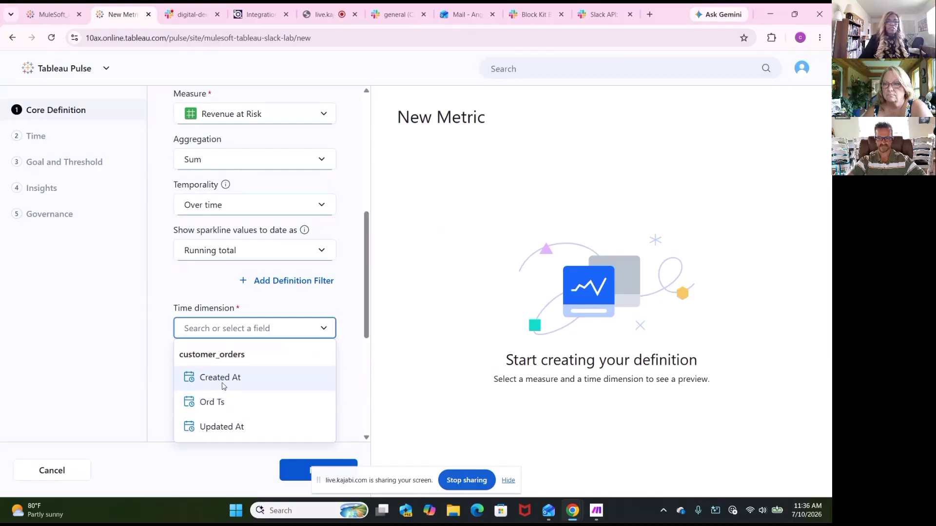
left_click(218, 403)
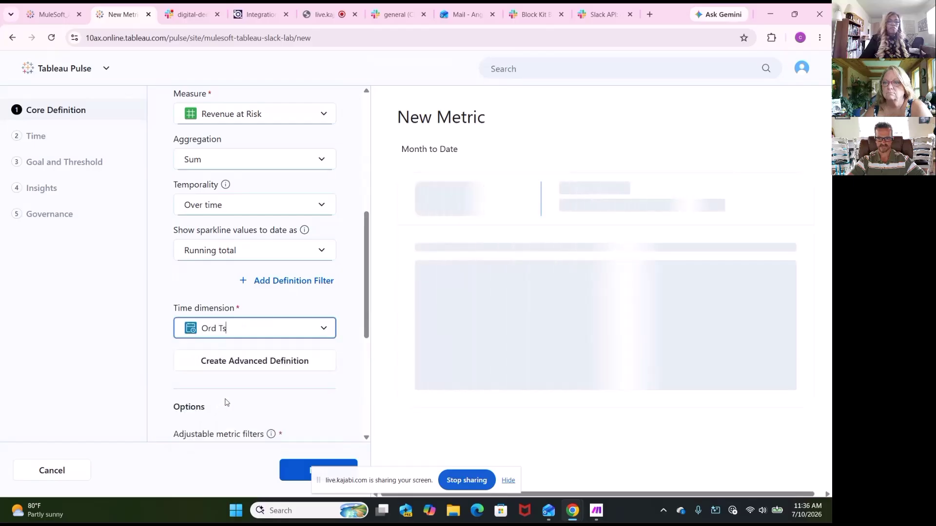
Try Created At and Updated At as the metric's time dimension, and set it back to Ord Ts
scroll(224, 403, "down", 2)
mouse_move(267, 385)
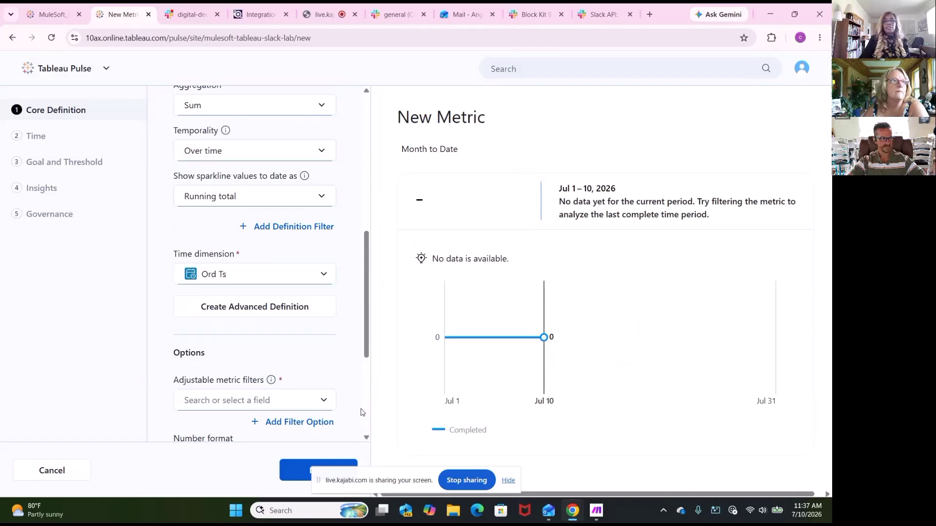
left_click(323, 276)
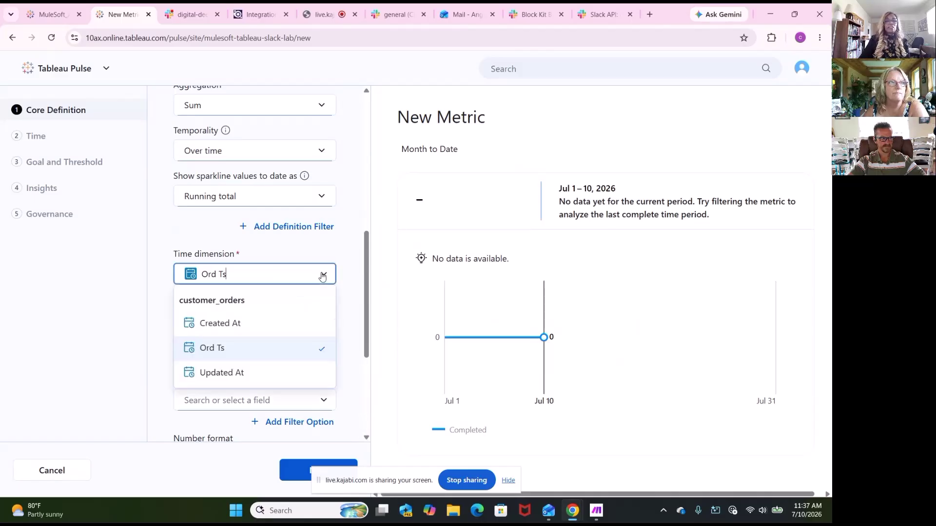
left_click(238, 325)
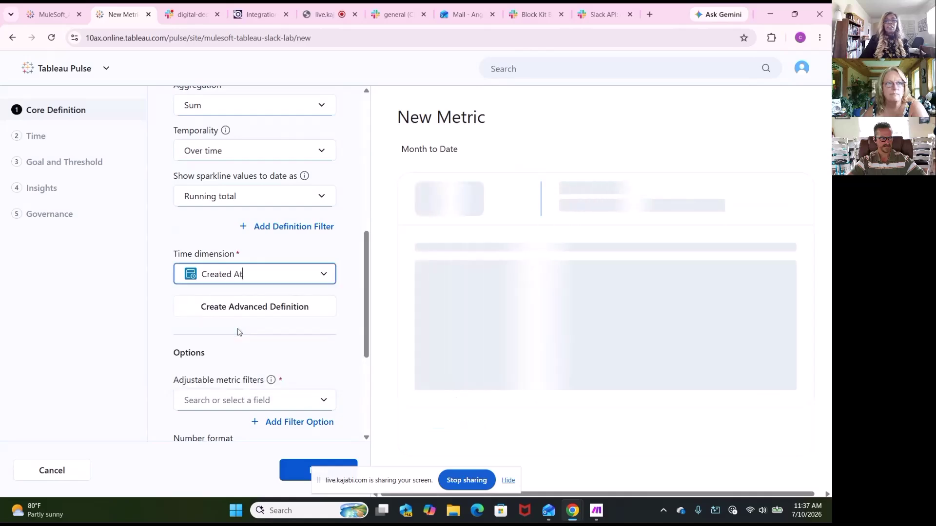
left_click(327, 279)
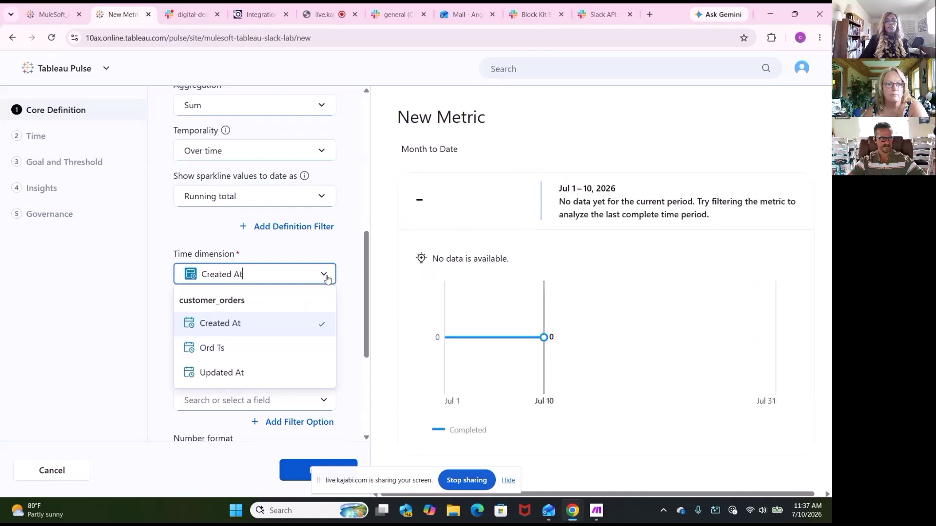
left_click(251, 380)
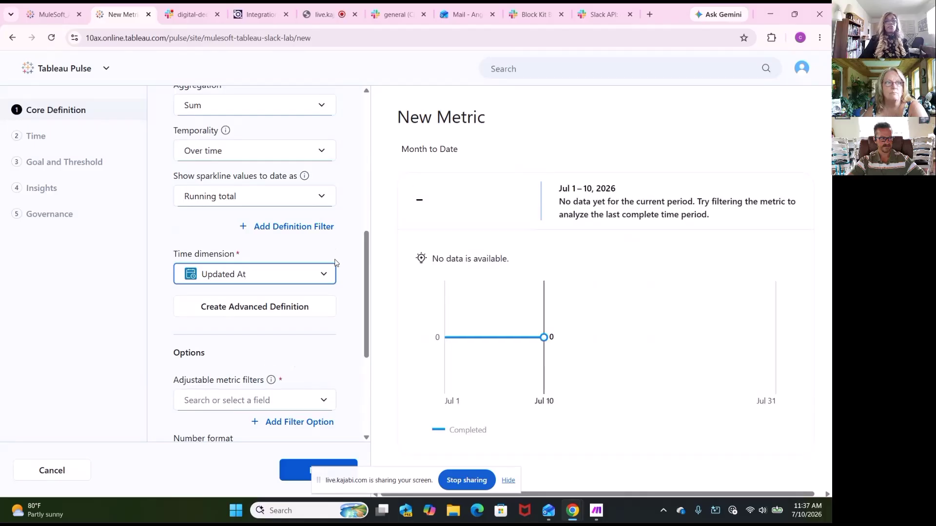
left_click(327, 274)
left_click(226, 347)
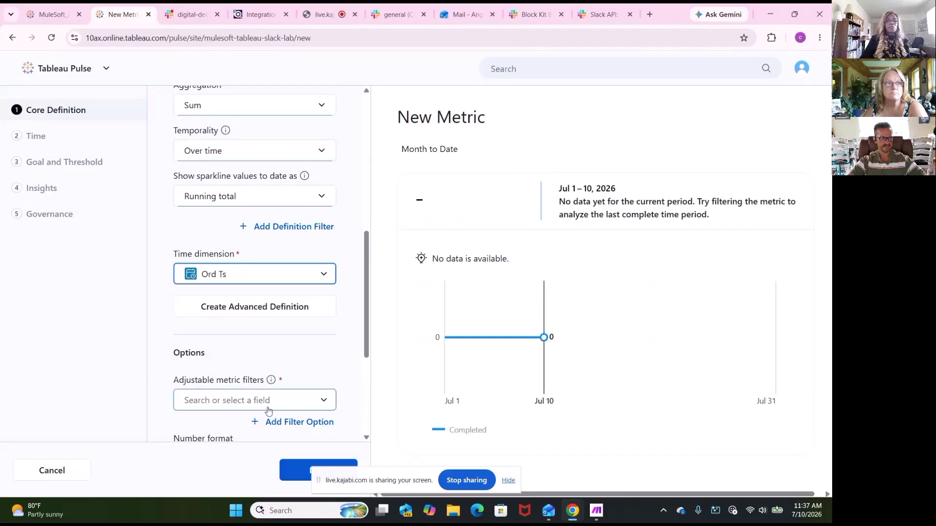
Add Cust Full Nm as an adjustable metric filter and continue to the Time settings
scroll(268, 411, "down", 4)
scroll(294, 429, "up", 2)
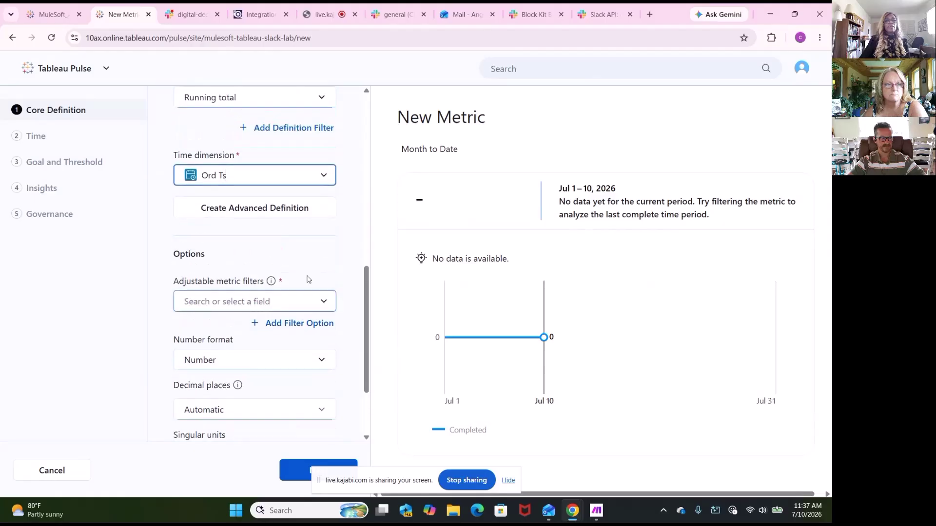
left_click(324, 302)
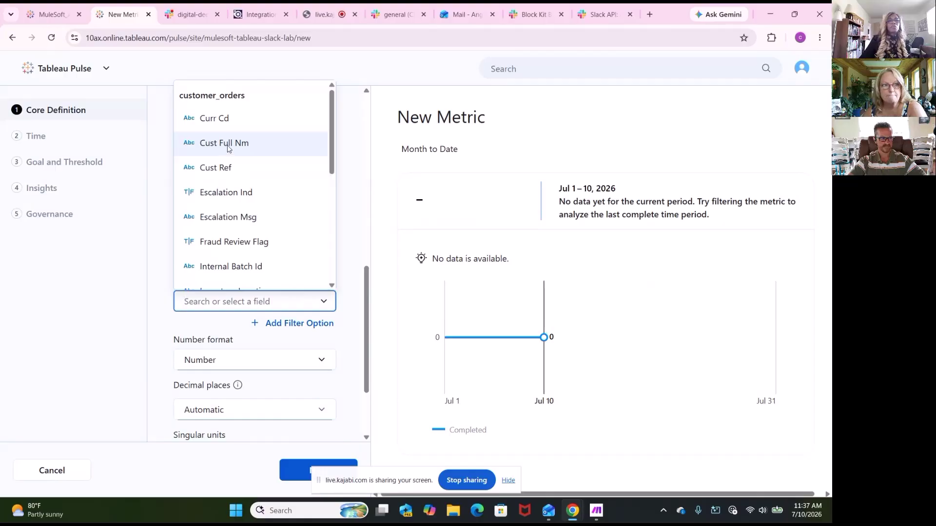
left_click(228, 144)
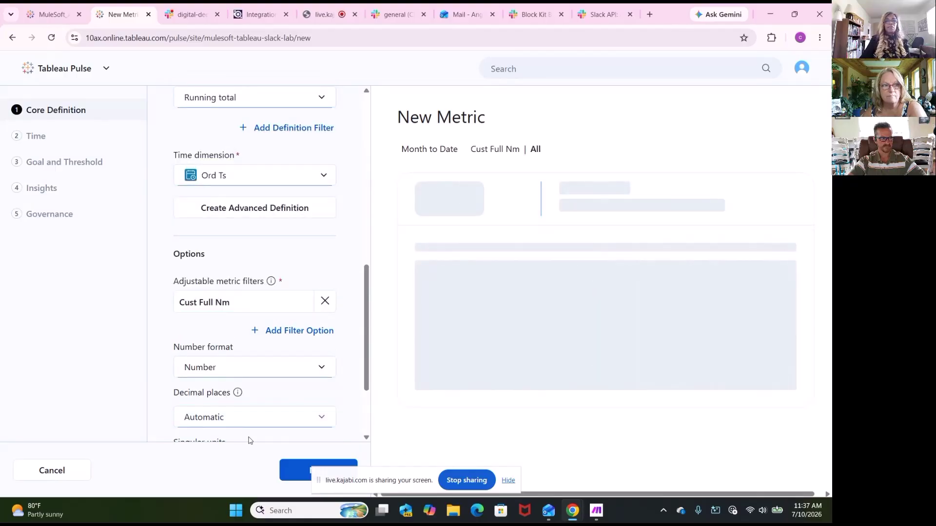
scroll(251, 439, "down", 3)
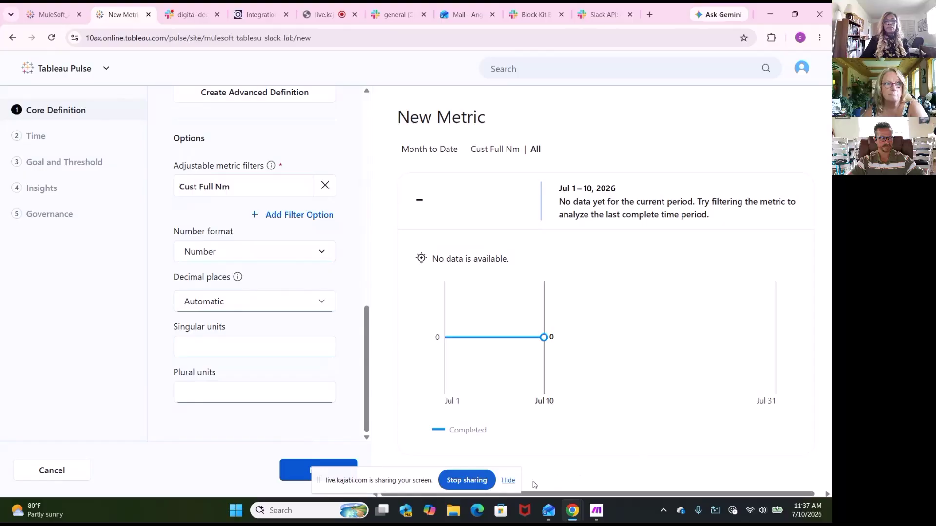
left_click(508, 481)
left_click(317, 473)
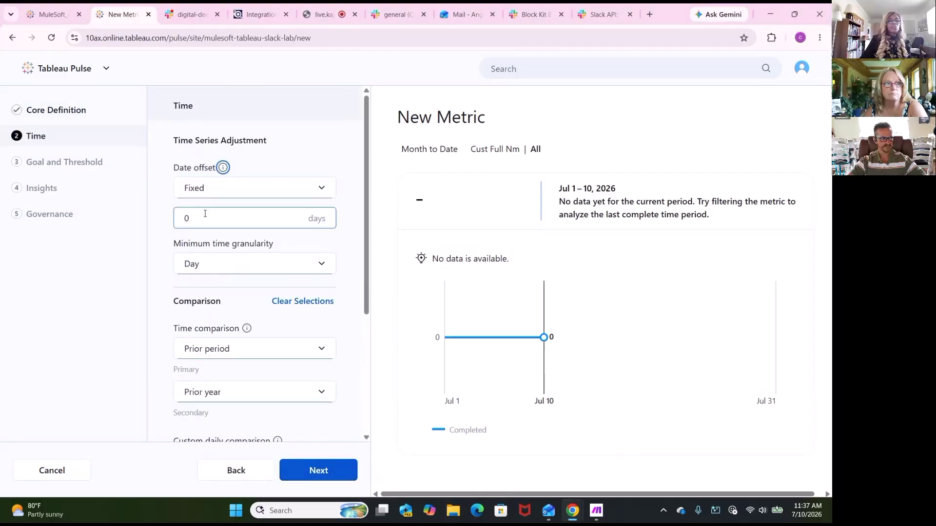
Set the metric's date offset to Dynamic and its minimum time granularity to Month
left_click(319, 189)
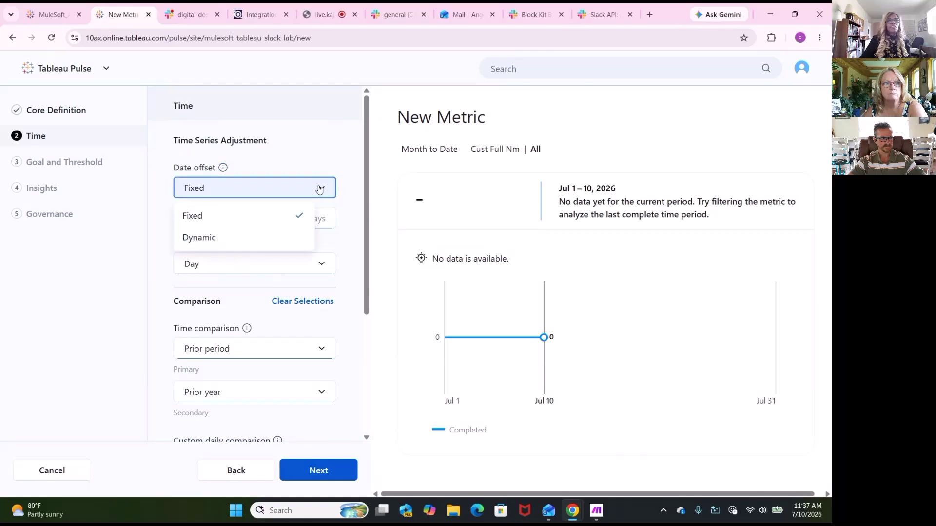
left_click(221, 238)
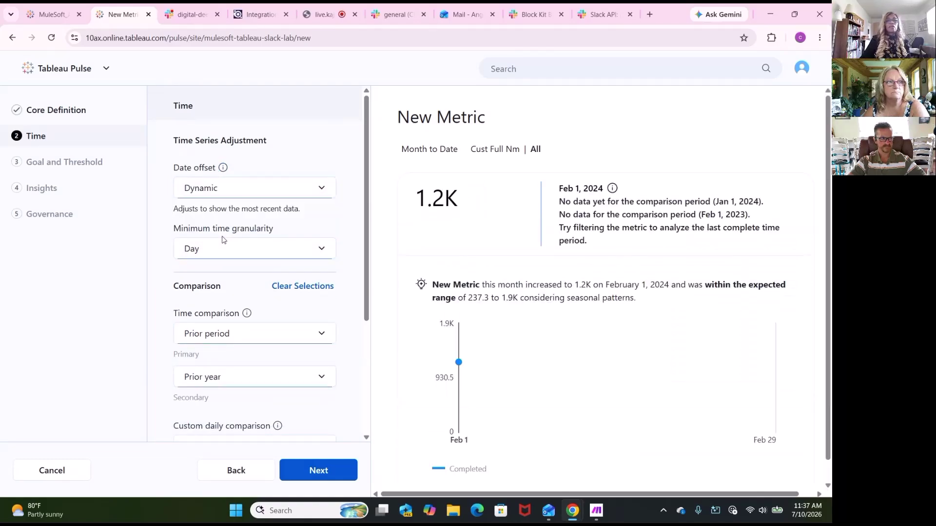
scroll(225, 239, "down", 1)
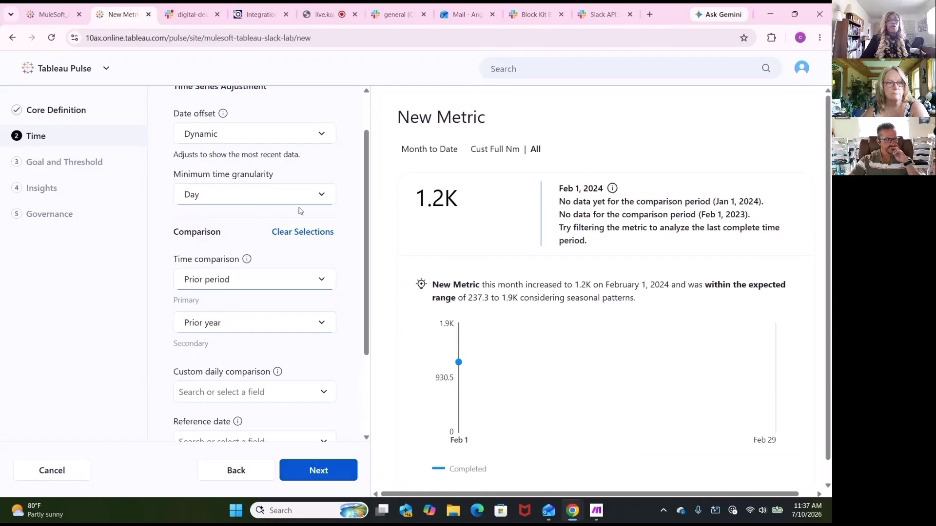
left_click(320, 195)
left_click(210, 265)
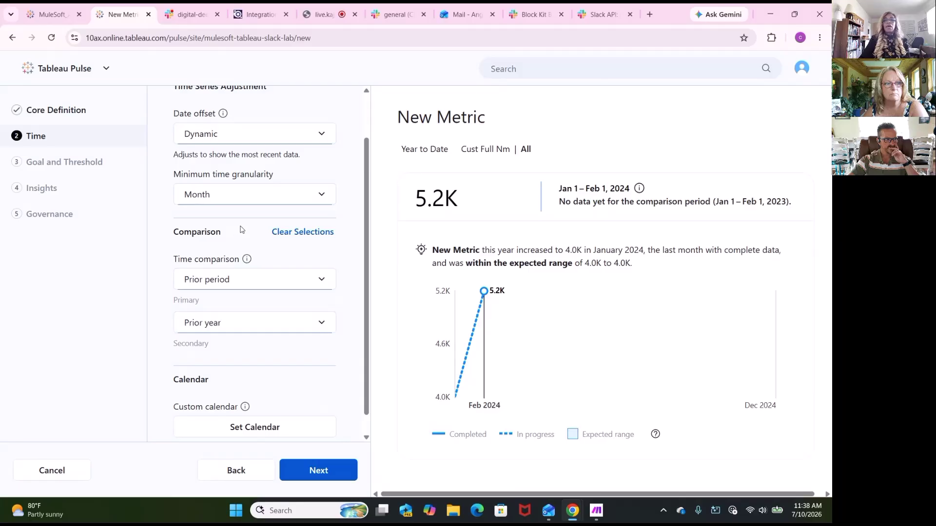
right_click(253, 206)
left_click(138, 261)
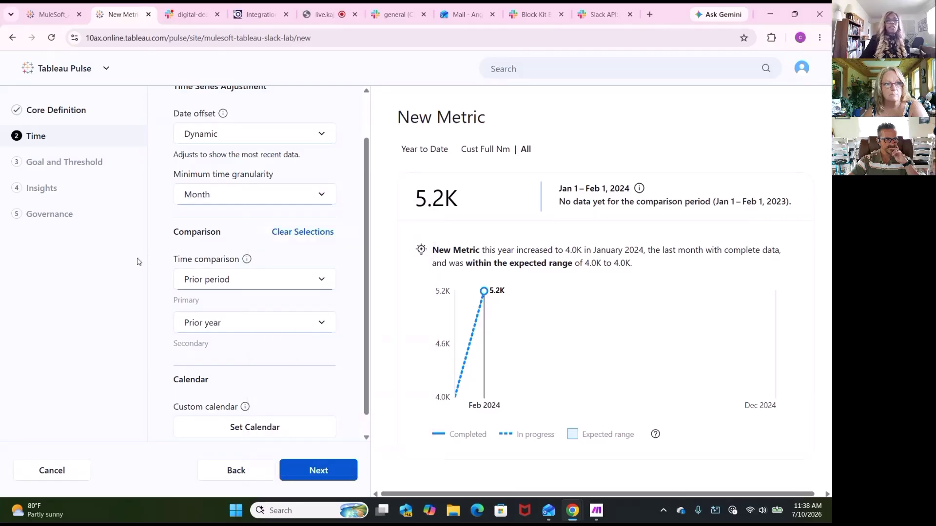
Change the metric's minimum time granularity to Week
scroll(175, 261, "down", 1)
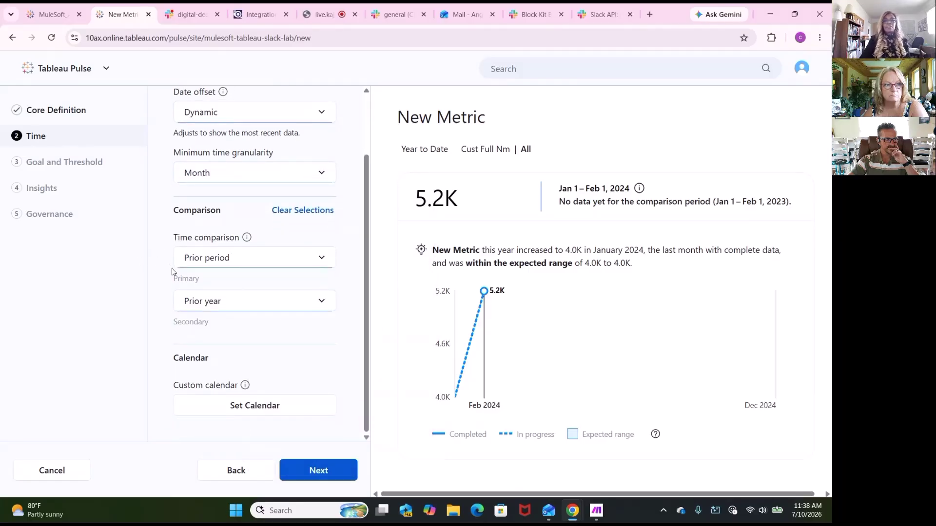
left_click(324, 174)
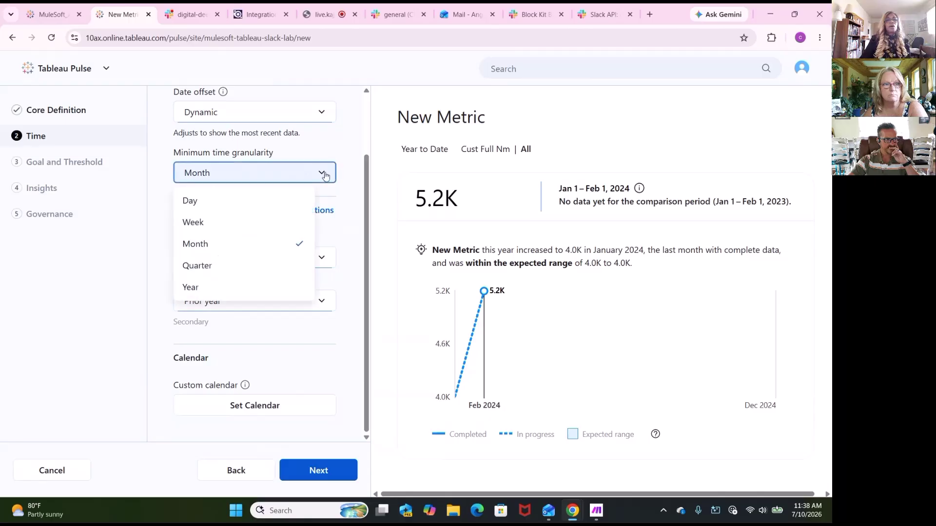
left_click(194, 223)
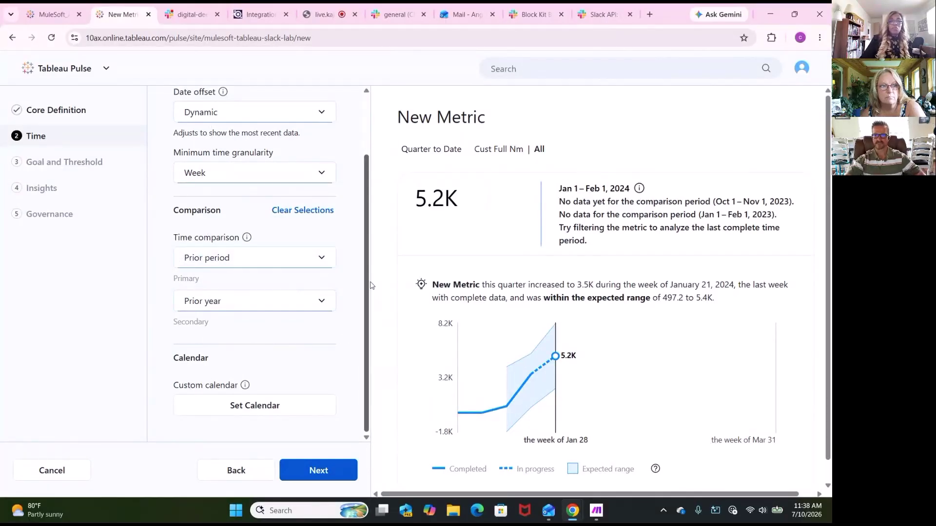
View the secondary time comparison choices, keep Prior year, and continue to the Goal and Threshold settings
left_click(325, 303)
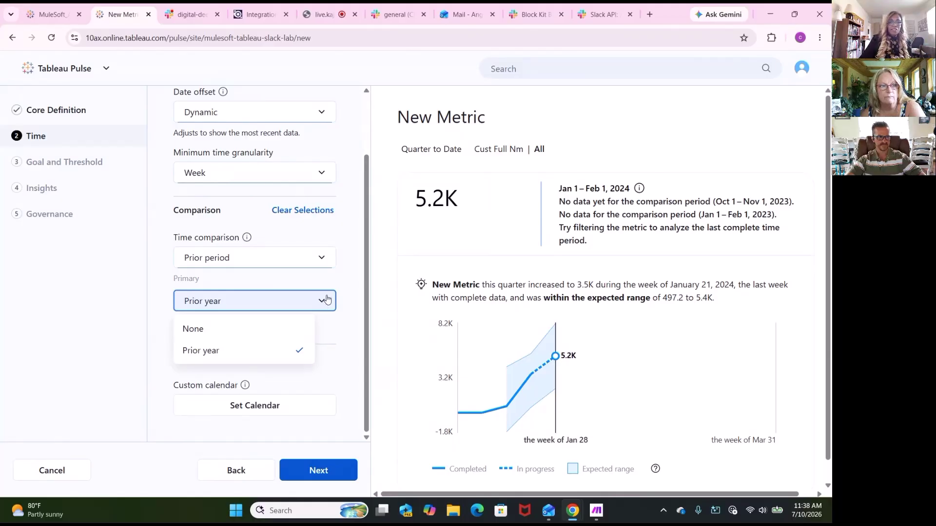
left_click(68, 330)
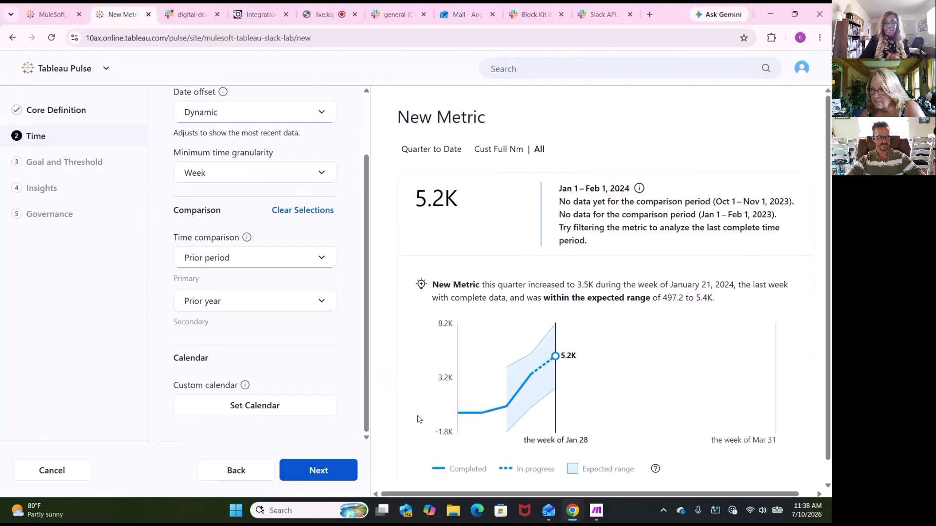
left_click(308, 473)
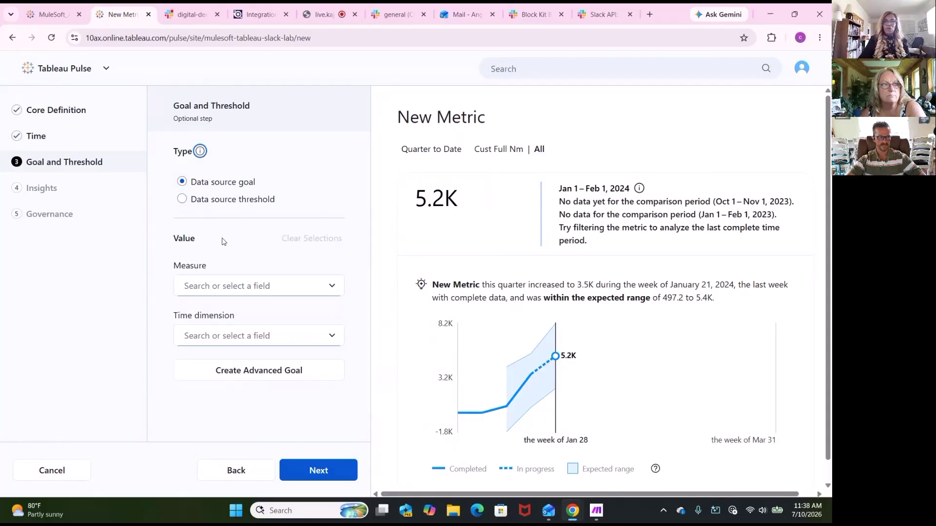
Set the measure of the data source goal to Gross Amt
left_click(331, 287)
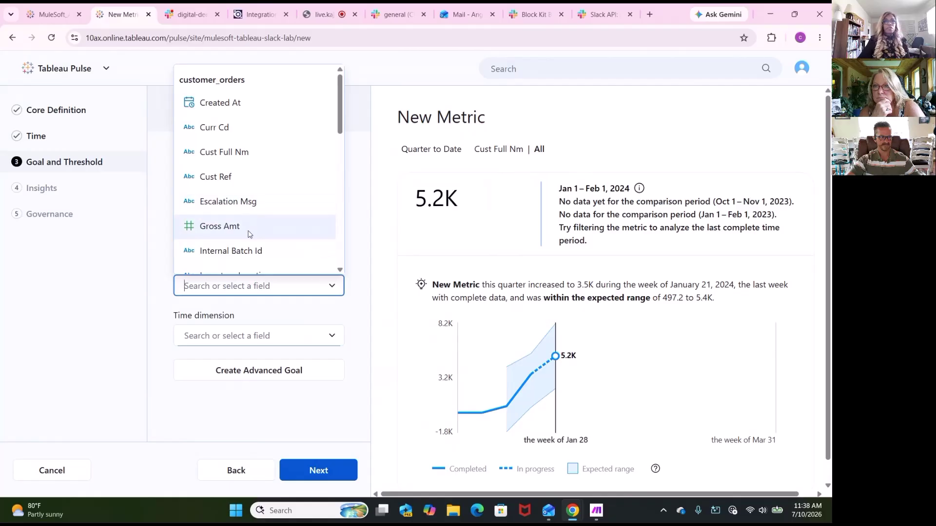
left_click(229, 227)
right_click(228, 227)
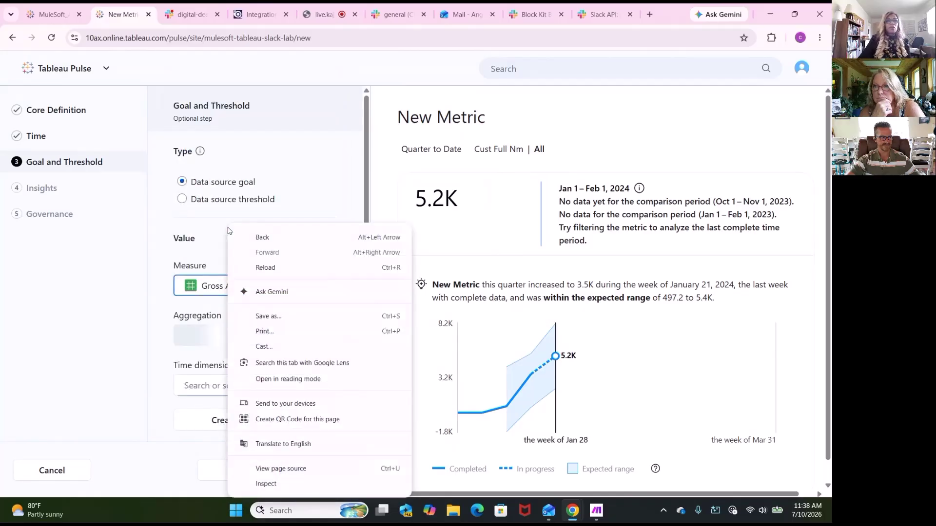
left_click(131, 321)
scroll(215, 375, "down", 1)
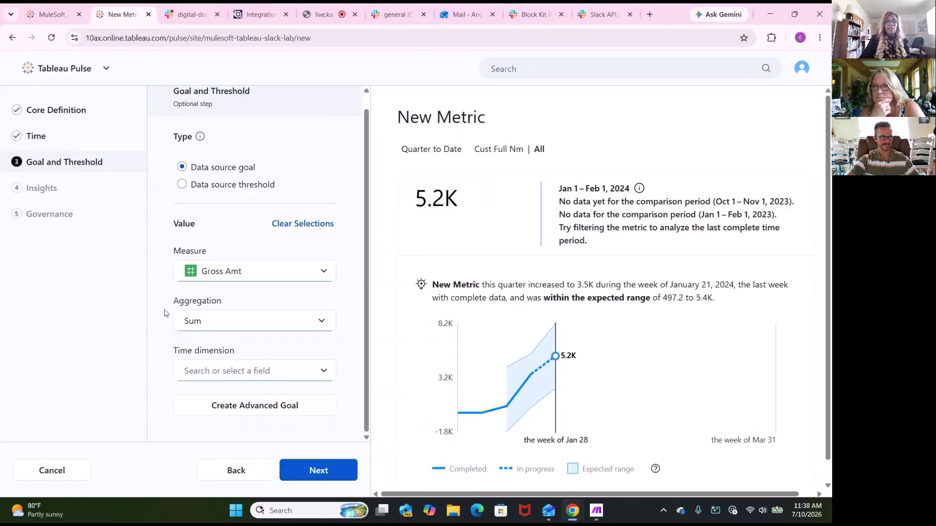
Set the goal's time dimension to Ord Ts and continue to the Insights settings
left_click(321, 372)
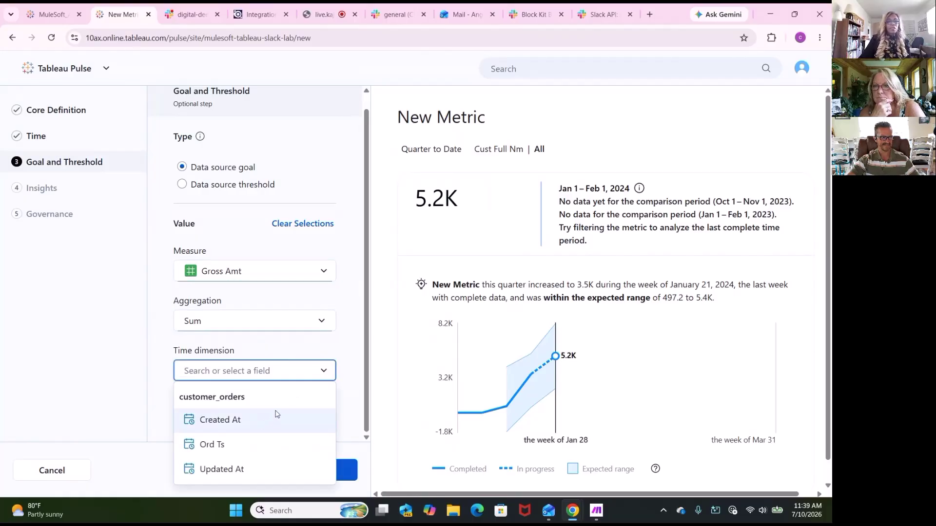
left_click(215, 443)
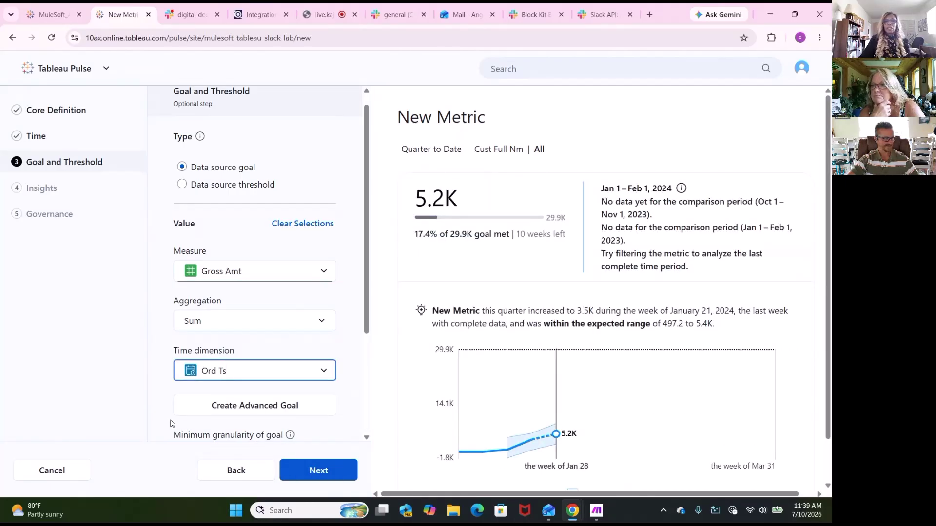
scroll(181, 415, "down", 2)
scroll(180, 415, "down", 1)
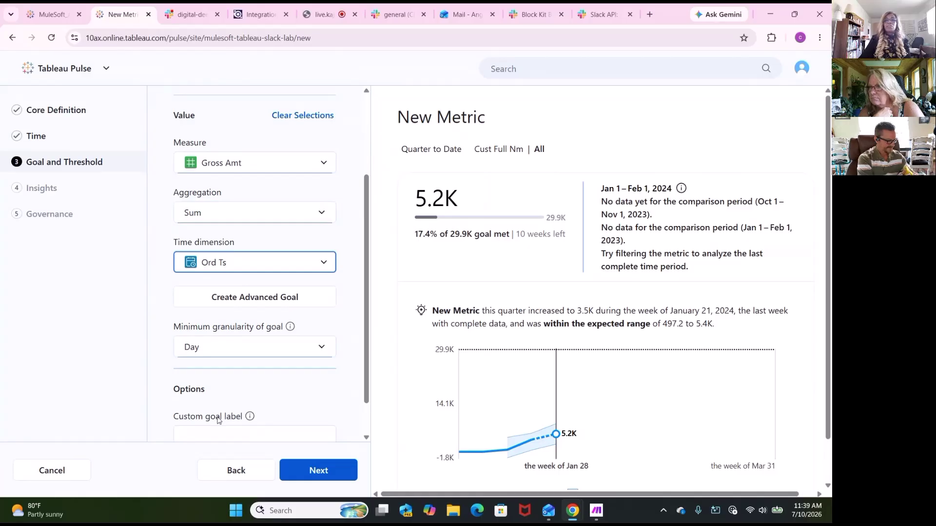
scroll(220, 419, "down", 2)
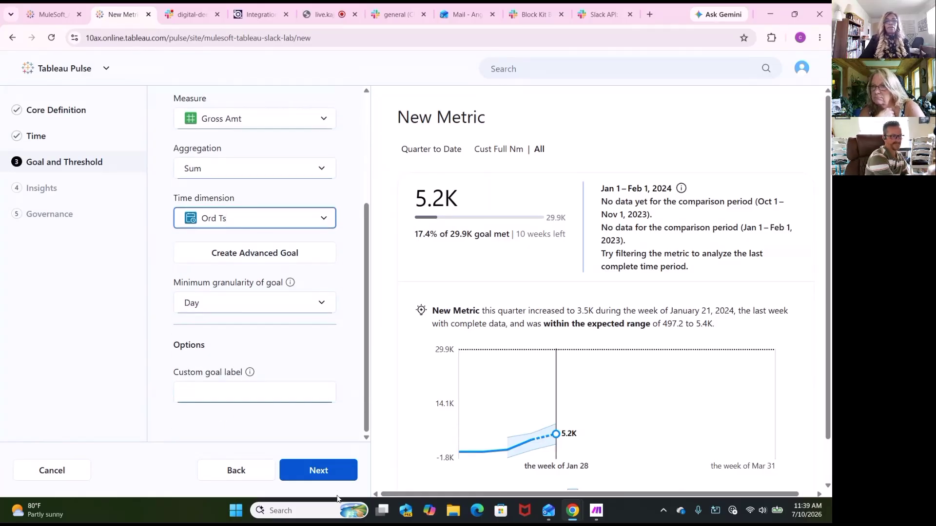
left_click(326, 471)
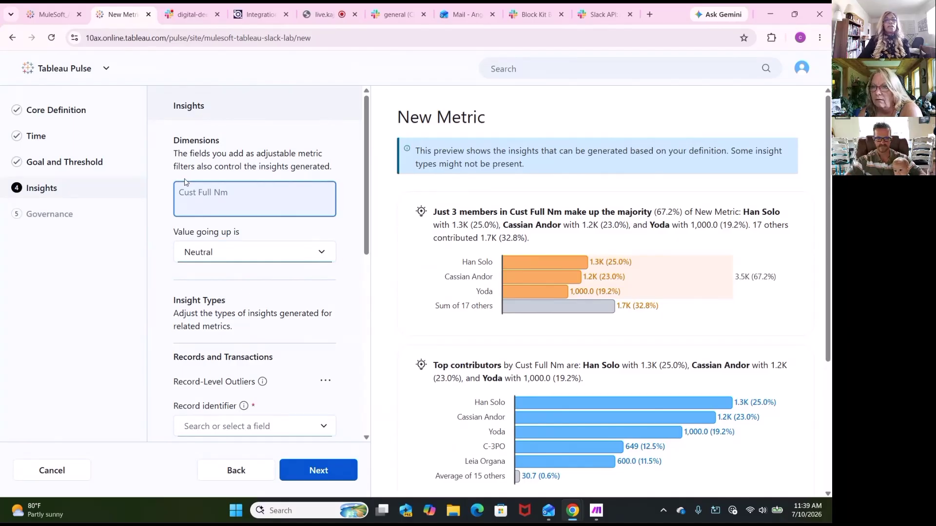
Review the metric's insight types and try to continue to the Governance settings without choosing a record identifier
scroll(185, 182, "down", 3)
scroll(190, 183, "down", 4)
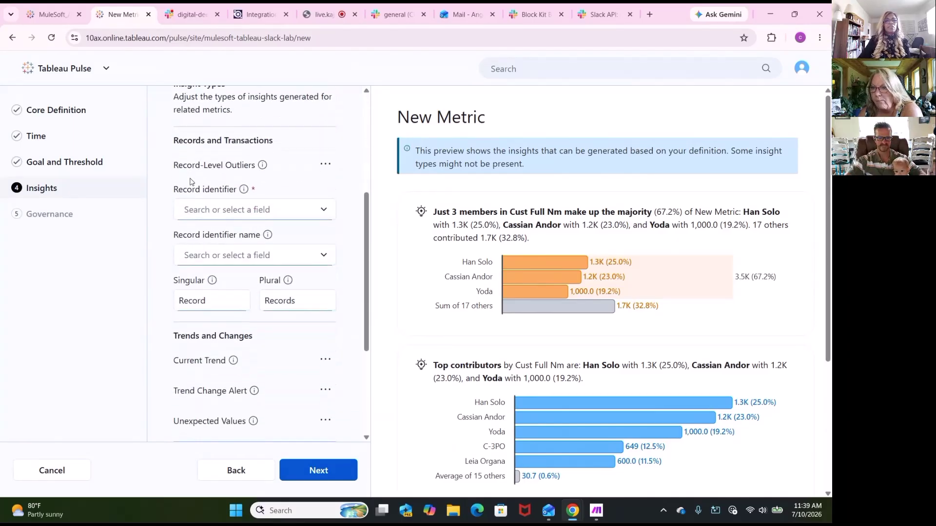
scroll(197, 179, "down", 1)
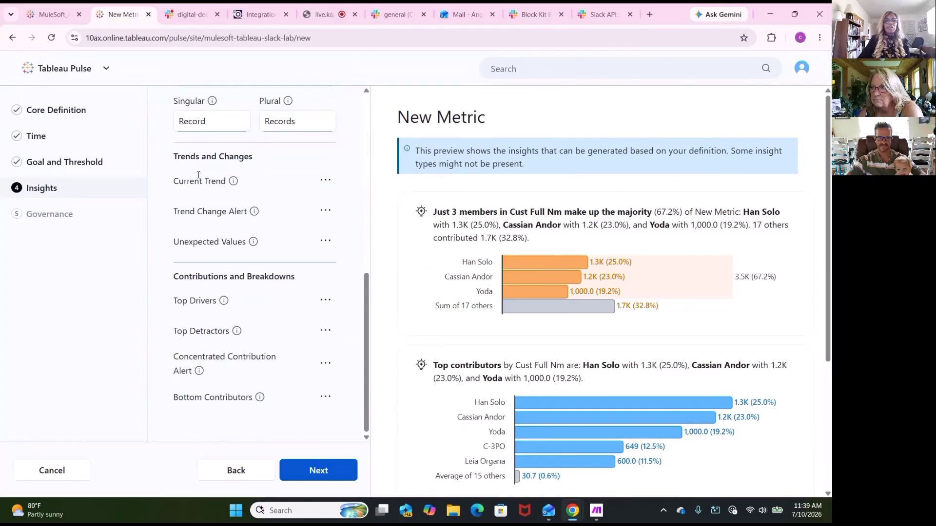
scroll(199, 176, "up", 8)
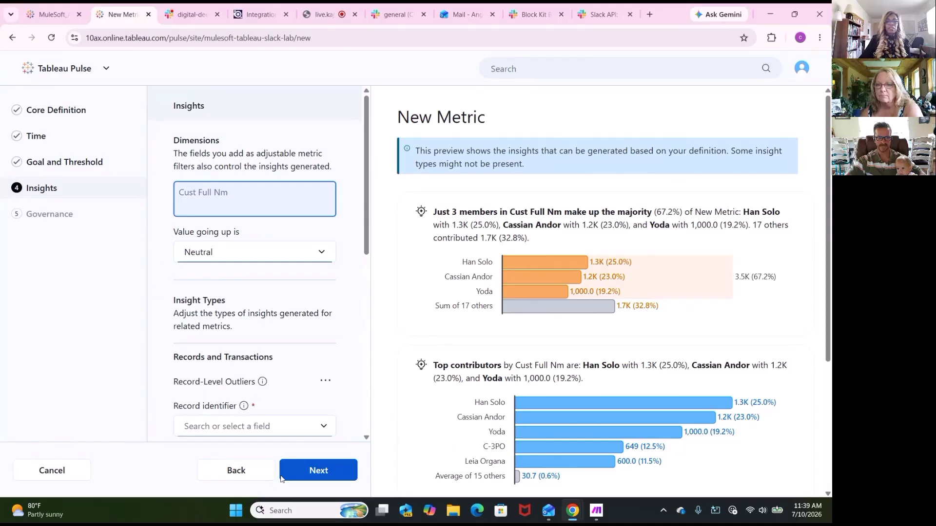
left_click(316, 469)
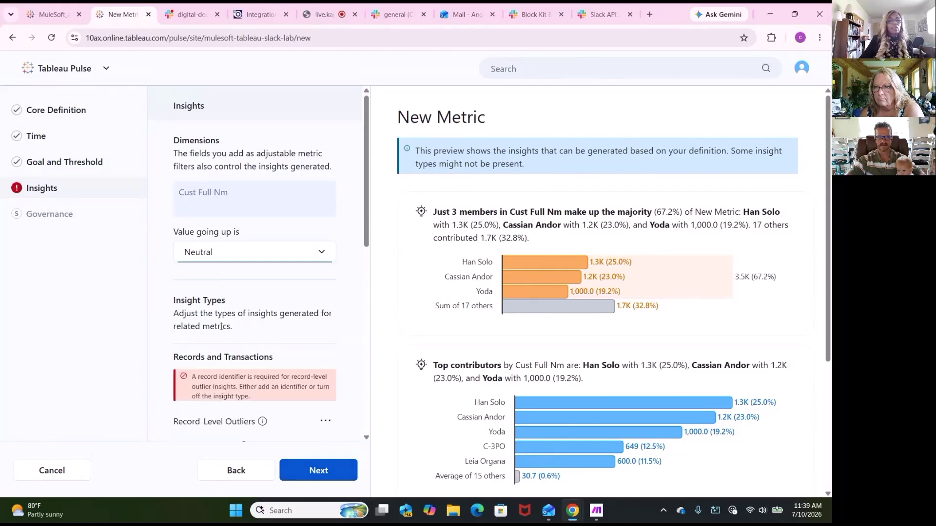
Turn off the Record-Level Outliers insight type and save the metric definition with the governance settings kept as they are
scroll(326, 299, "down", 2)
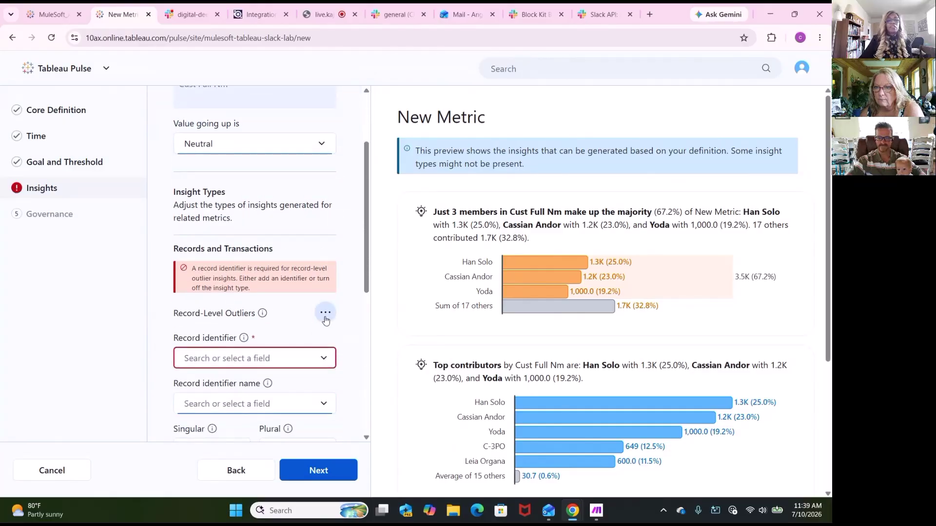
right_click(325, 317)
left_click(323, 322)
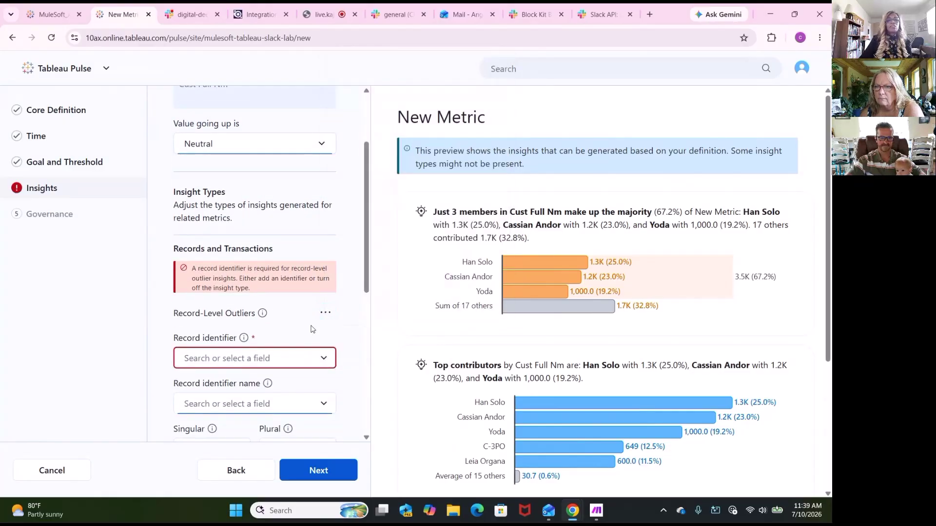
left_click(331, 340)
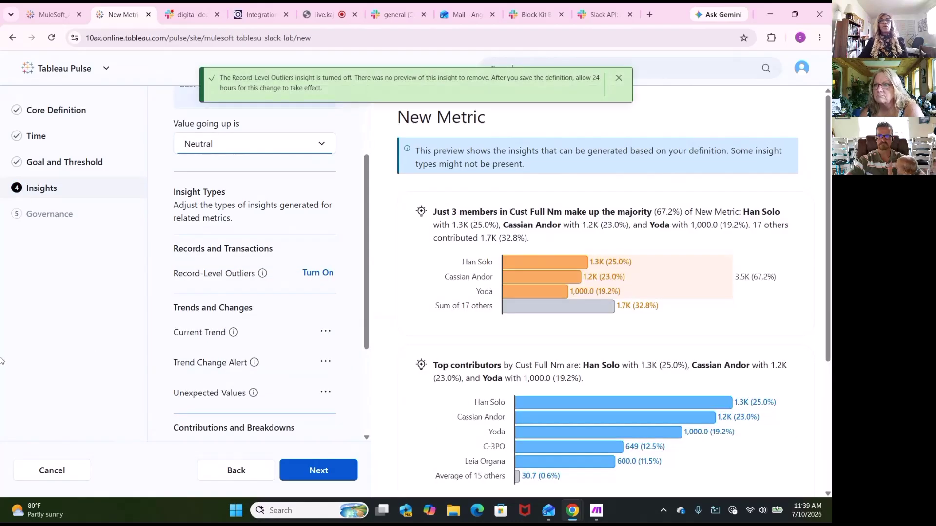
left_click(310, 472)
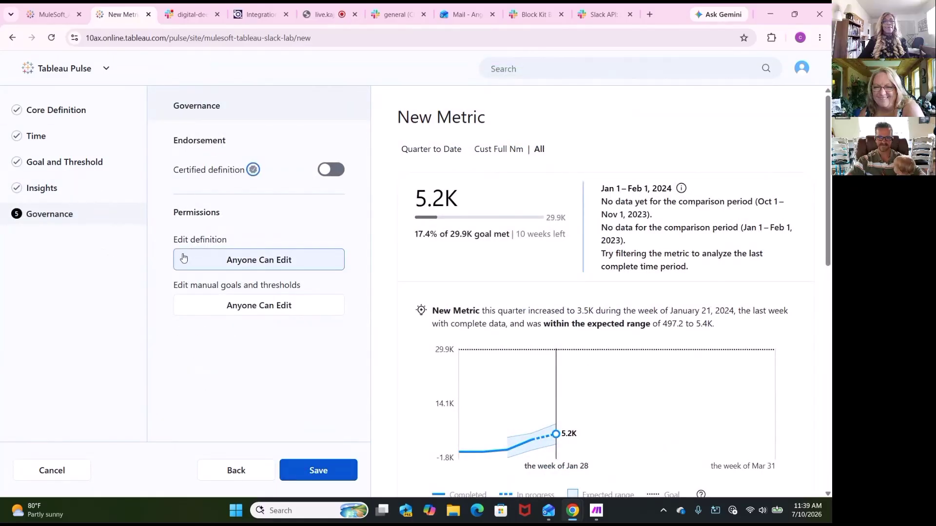
left_click(309, 475)
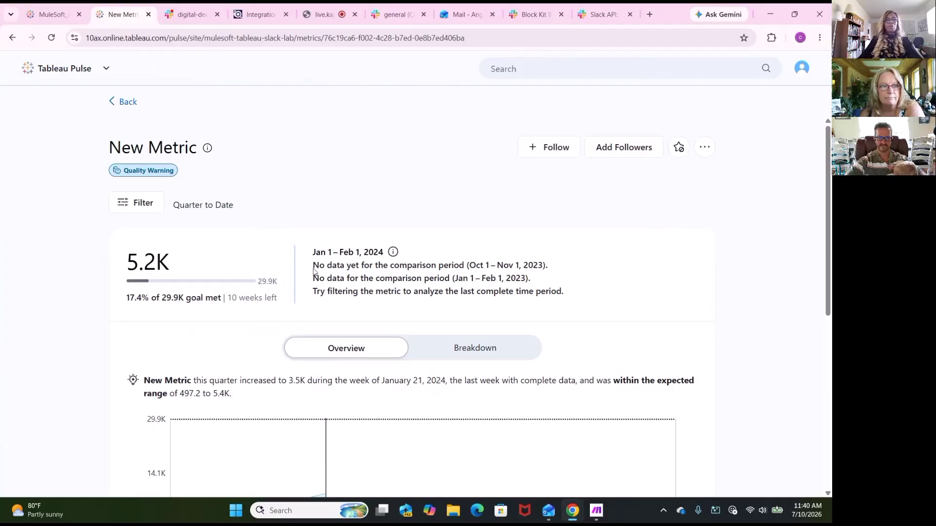
Review the saved metric's overview, from its goal progress and trend chart down to the top insights
scroll(319, 271, "down", 1)
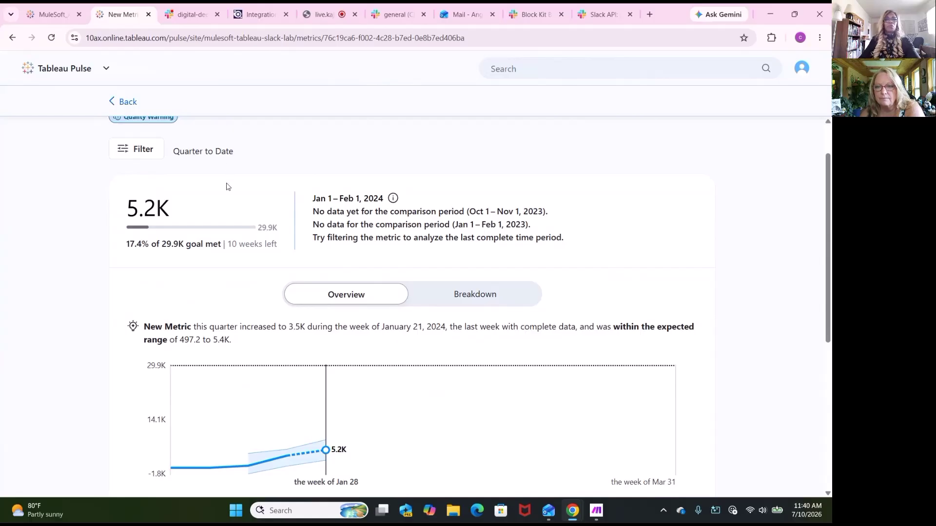
scroll(226, 186, "up", 1)
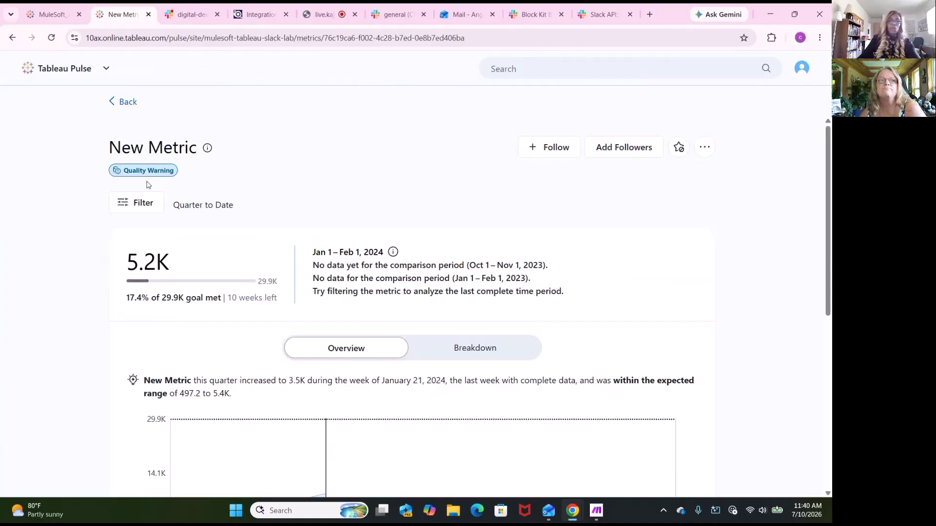
scroll(149, 187, "down", 2)
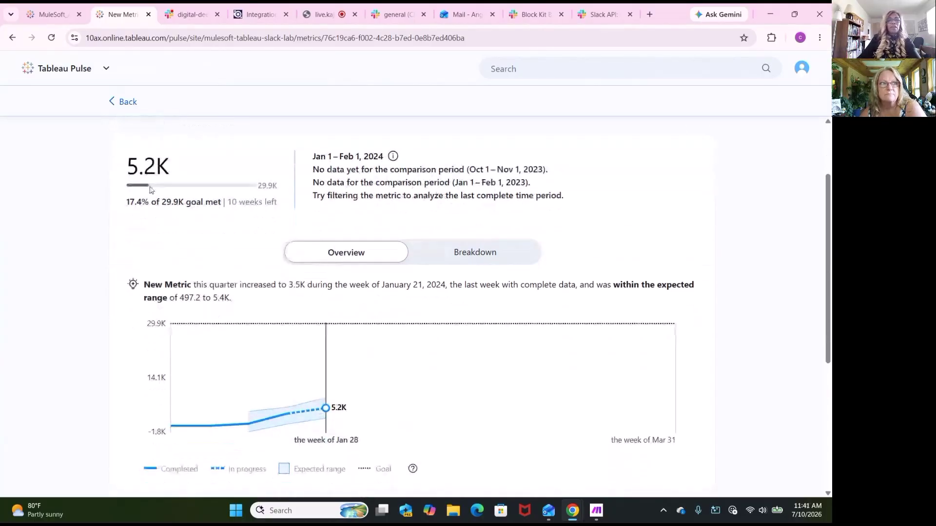
scroll(156, 184, "down", 1)
scroll(157, 184, "up", 3)
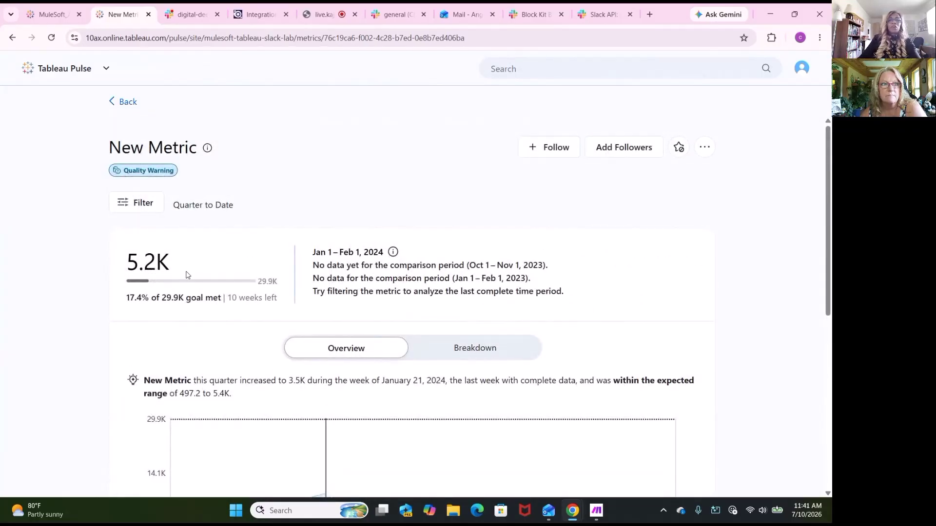
scroll(185, 275, "down", 5)
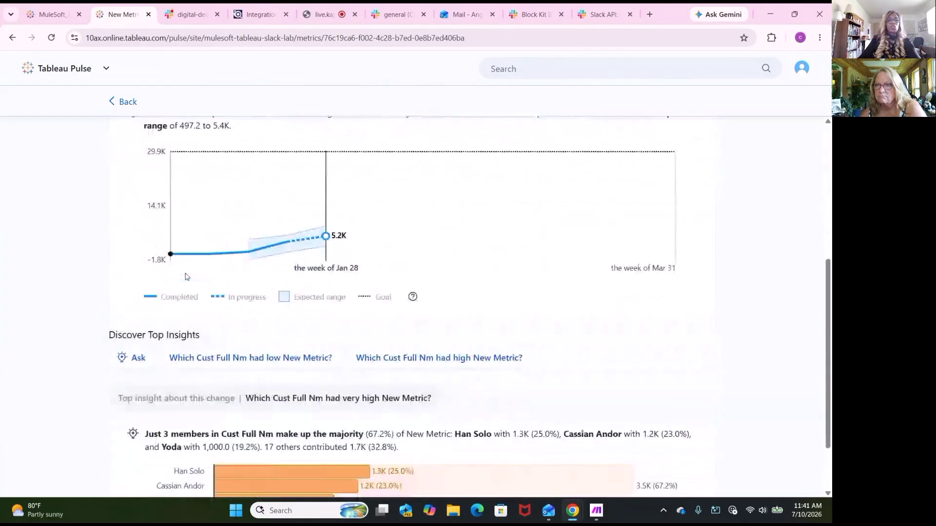
scroll(185, 276, "down", 2)
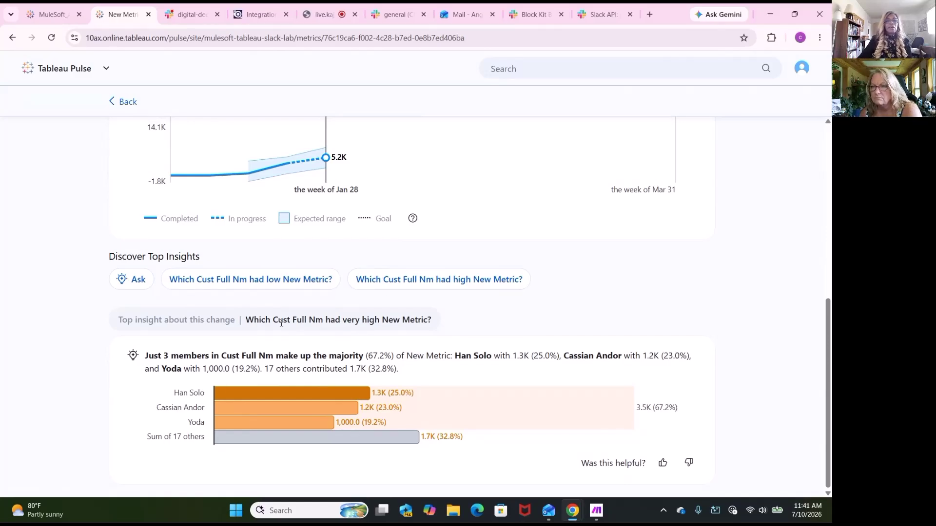
Ask which Cust Full Nm had high New Metric and compare the top contributors with the top insight about this change
left_click(423, 280)
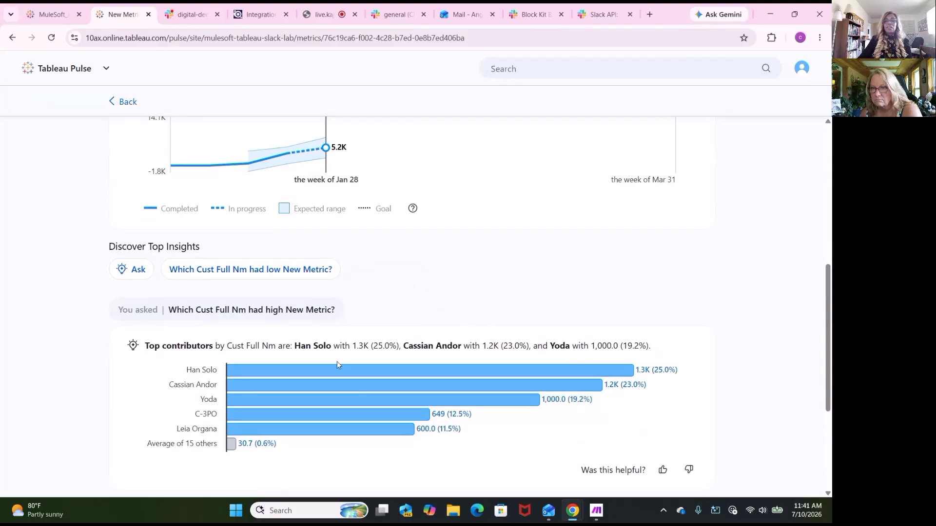
mouse_move(356, 376)
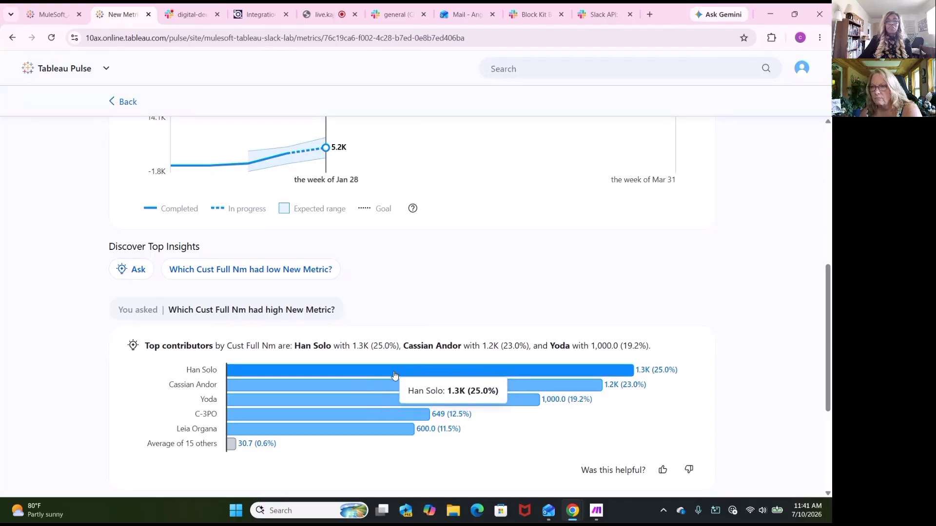
mouse_move(256, 388)
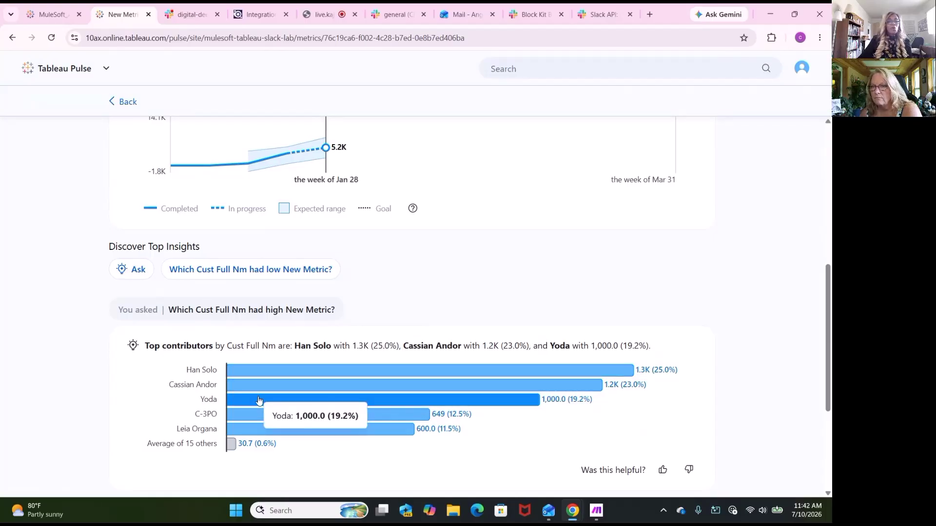
mouse_move(264, 438)
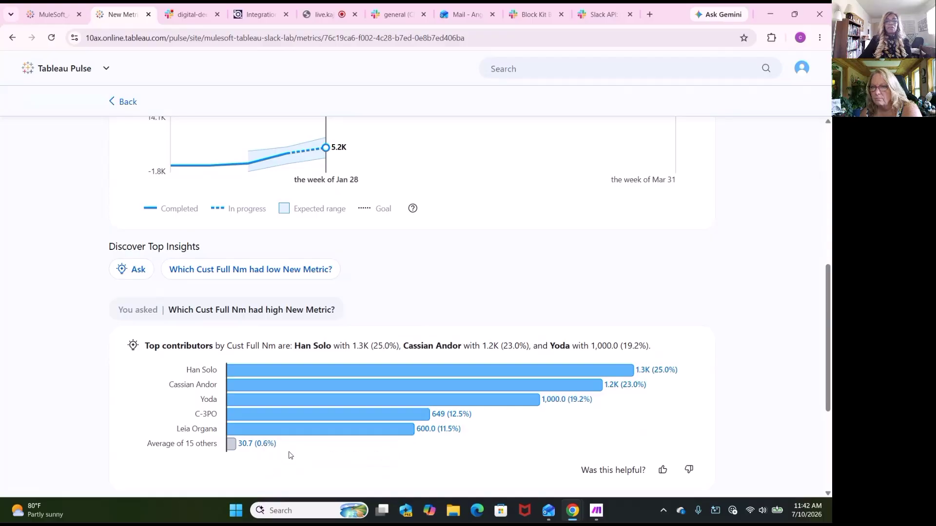
scroll(266, 447, "down", 1)
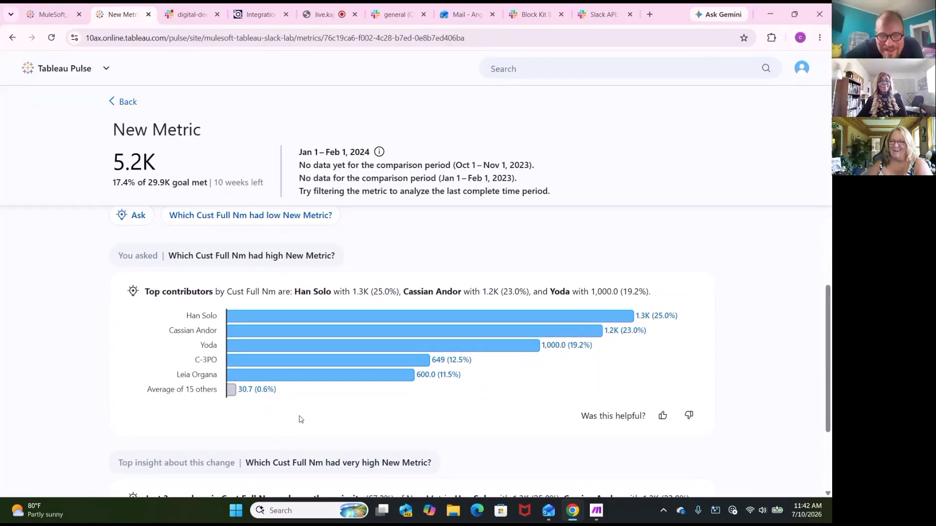
scroll(329, 399, "down", 3)
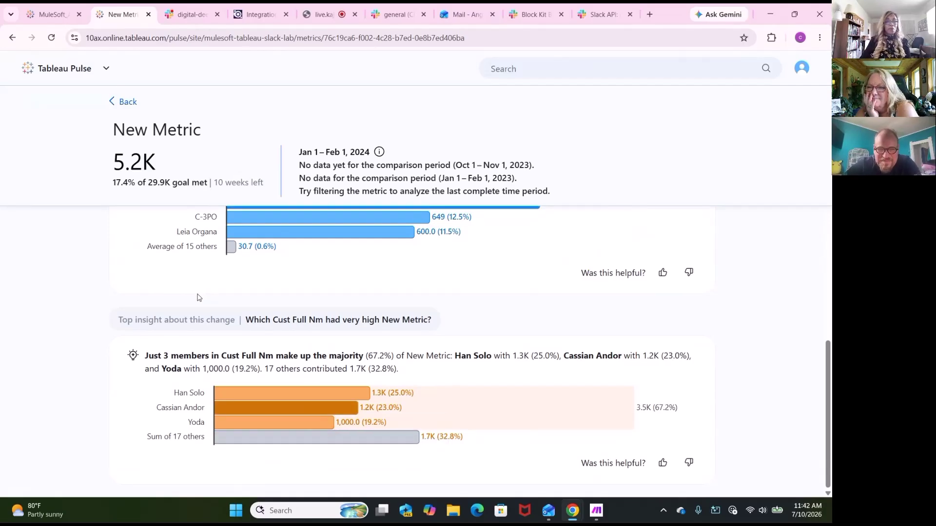
scroll(255, 310, "up", 2)
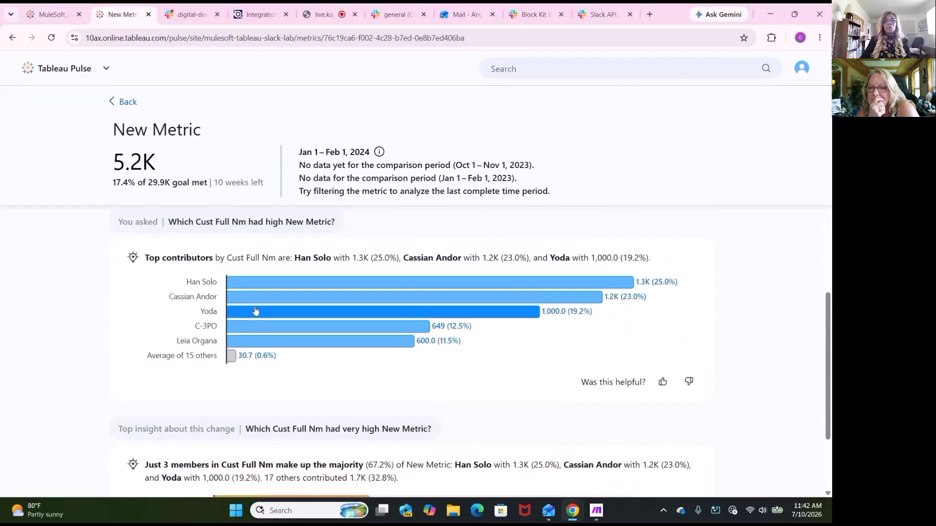
scroll(255, 309, "down", 2)
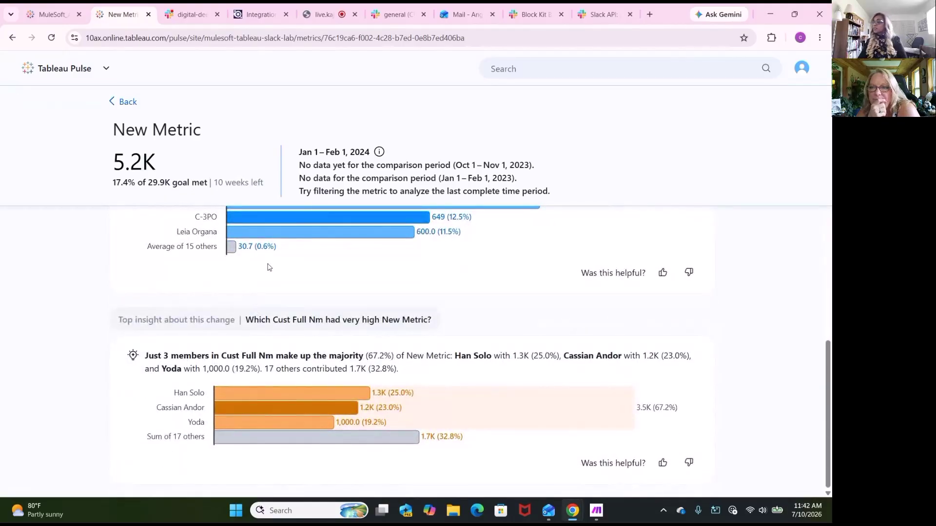
right_click(308, 191)
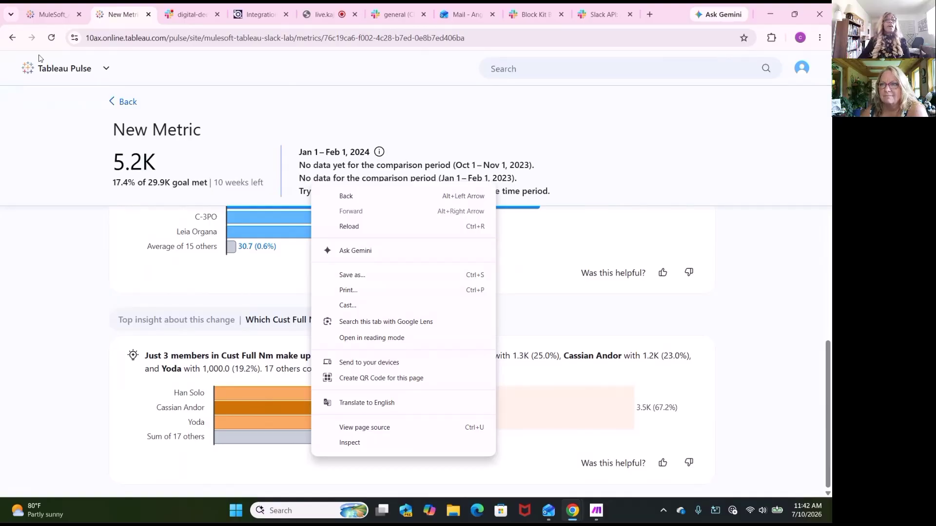
Switch from Tableau Pulse to the Tableau Cloud home page and look over the site's general settings
left_click(109, 69)
left_click(113, 91)
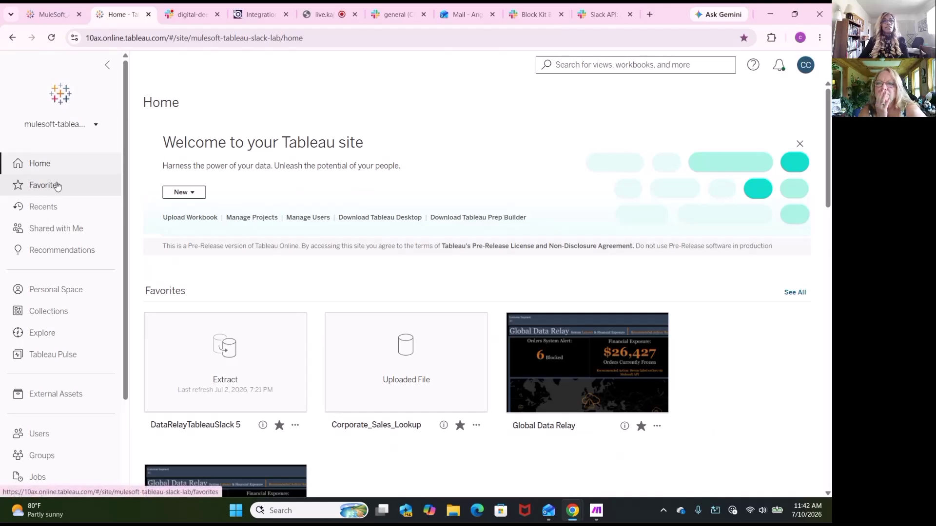
scroll(73, 195, "down", 2)
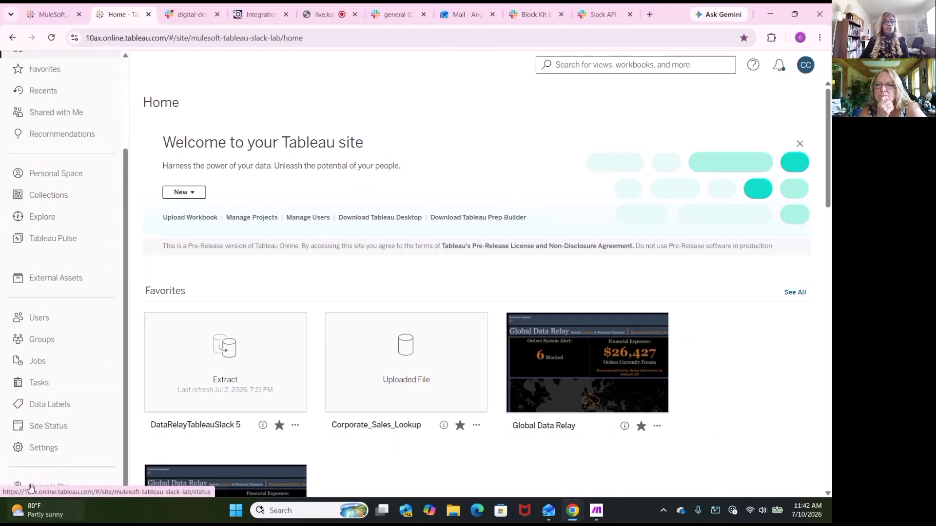
left_click(31, 452)
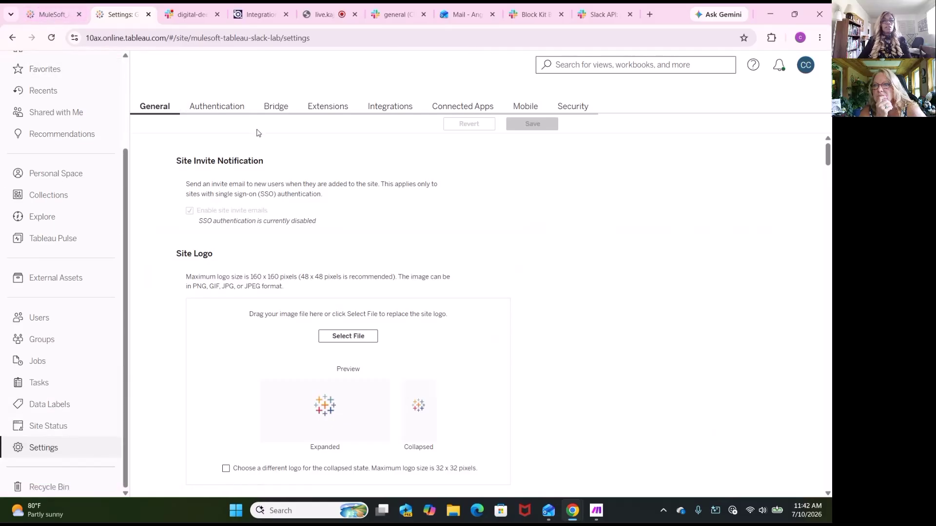
scroll(263, 143, "down", 1)
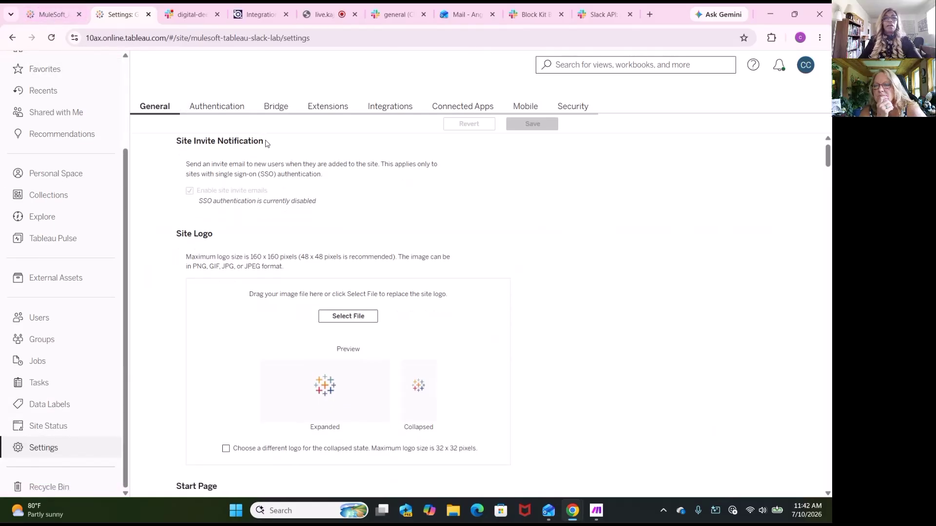
scroll(265, 143, "down", 2)
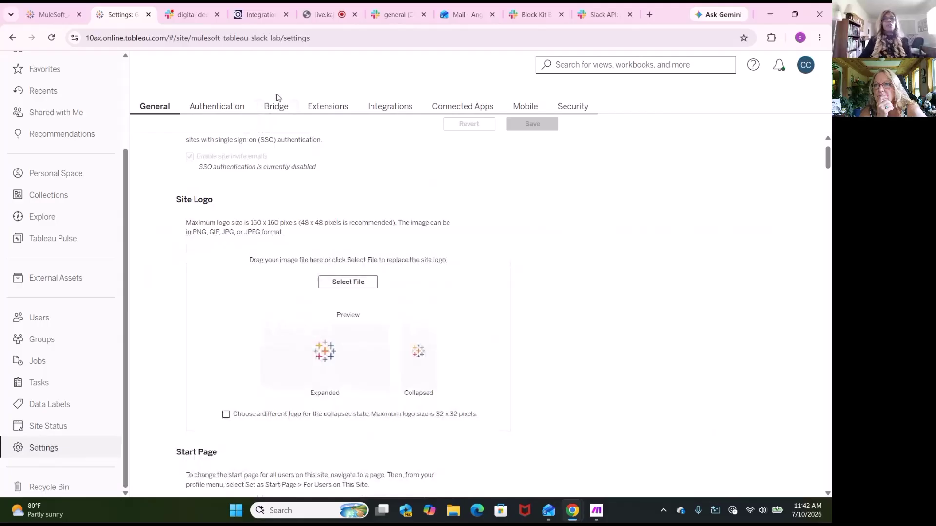
Open the site's Integrations settings and review the Salesforce options and the Slack Connectivity section
left_click(388, 109)
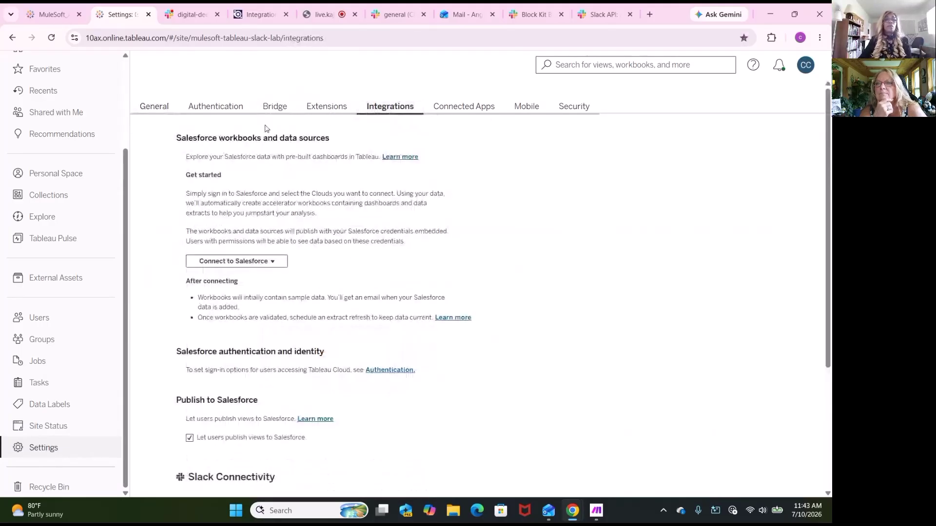
scroll(233, 233, "down", 4)
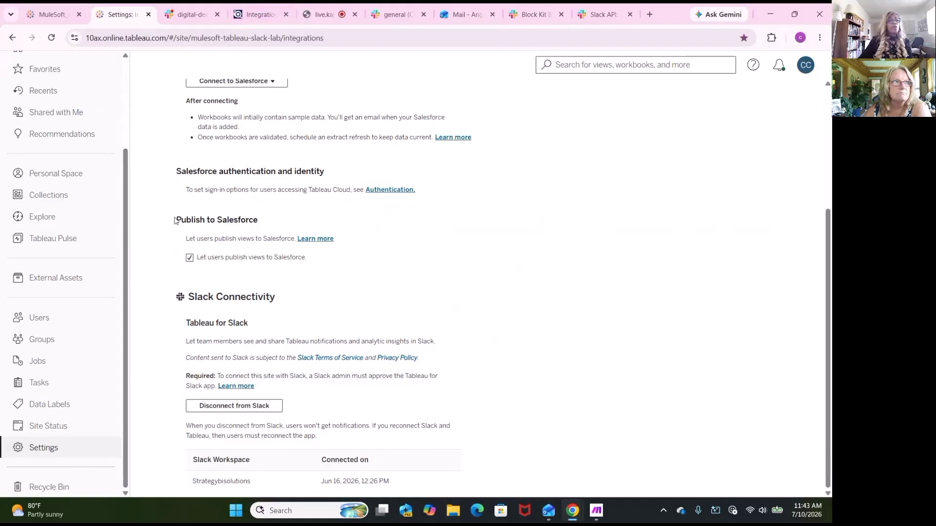
scroll(176, 221, "up", 4)
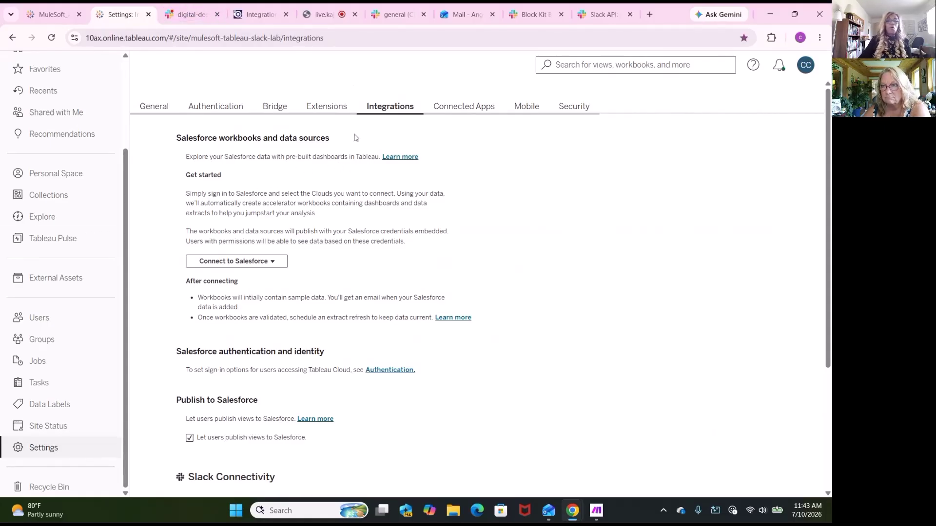
right_click(570, 97)
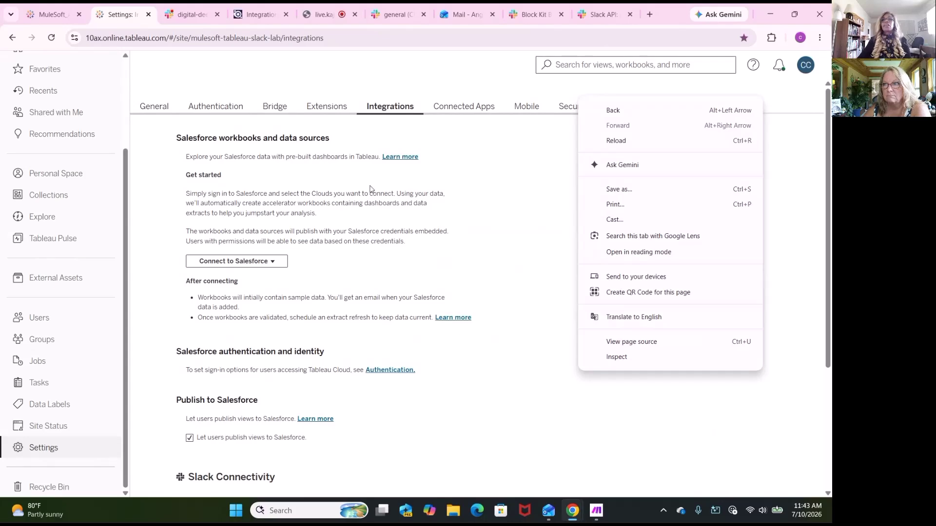
key("Escape")
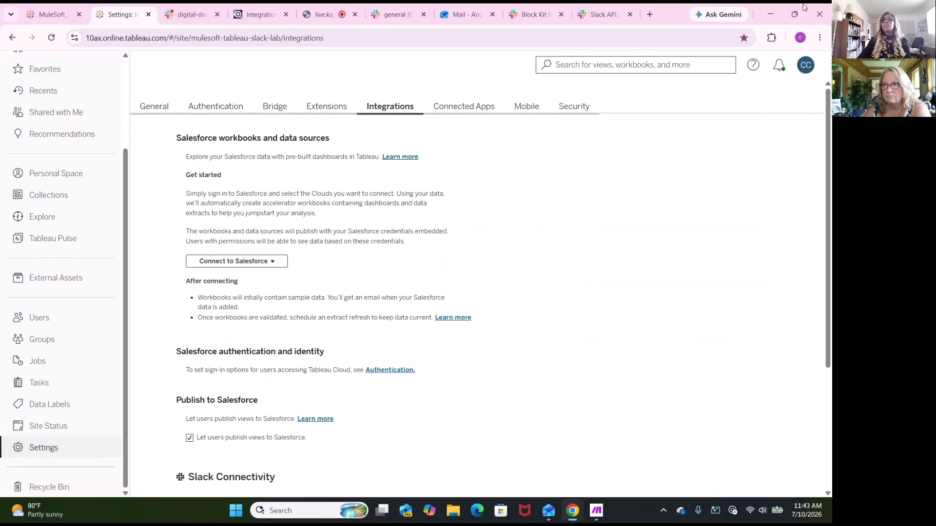
Open the signed-in user's account page and view its data alerts and subscriptions
left_click(807, 67)
left_click(807, 111)
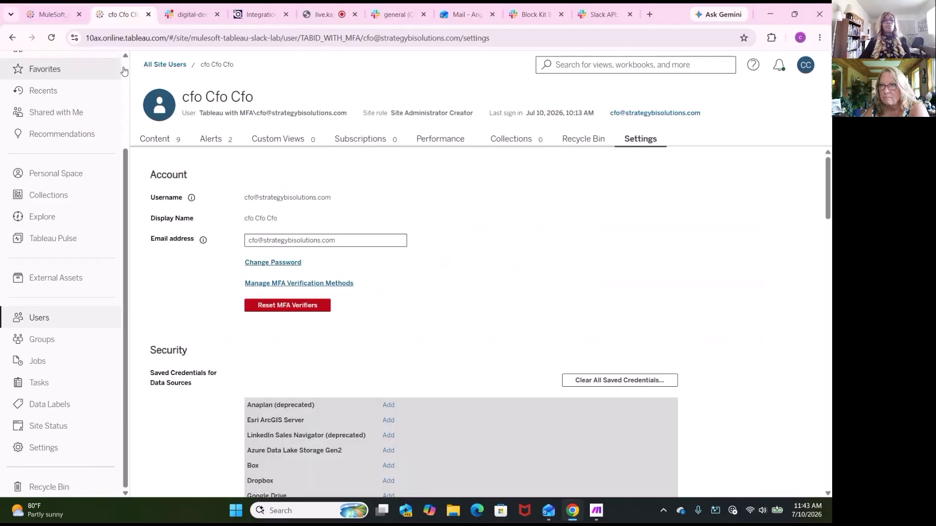
left_click(215, 141)
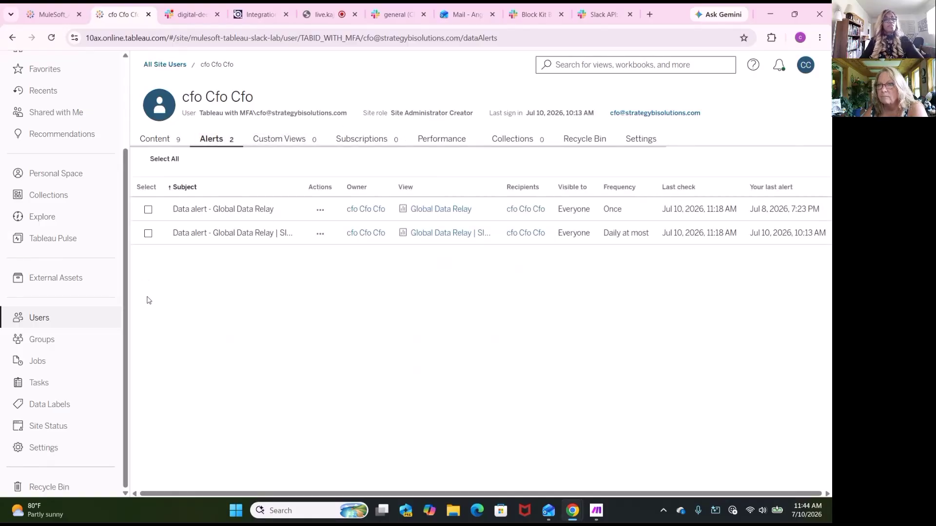
left_click(381, 141)
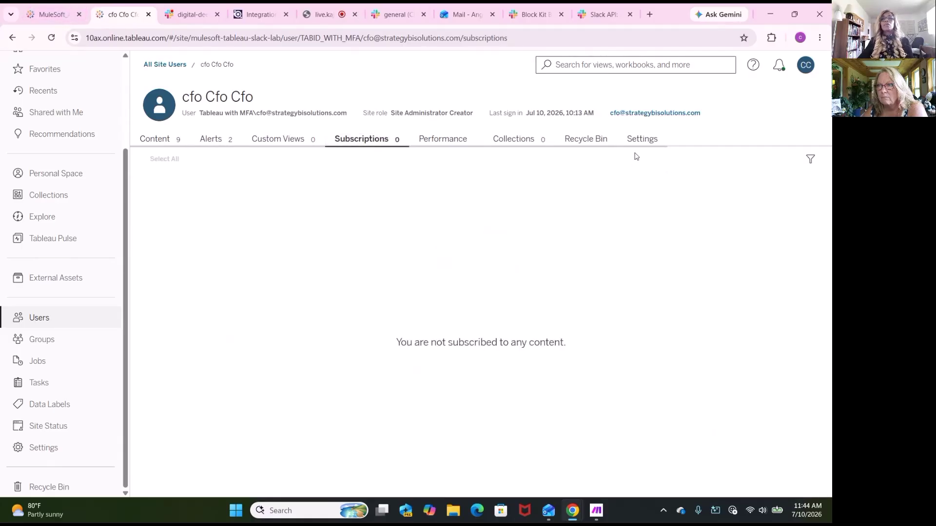
Open the account's settings and review the notification preferences for Tableau, email and Slack, plus the suspended-alert, accessibility and start page options
left_click(646, 143)
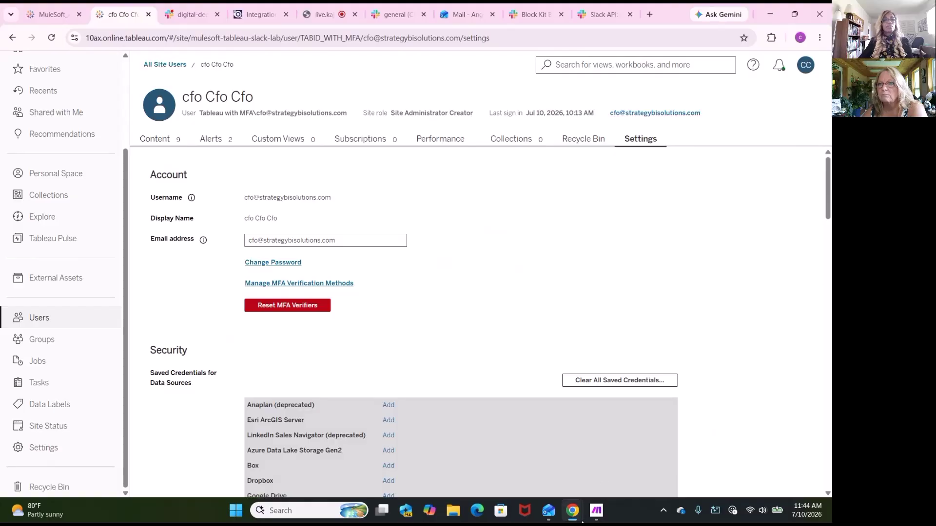
scroll(340, 353, "down", 15)
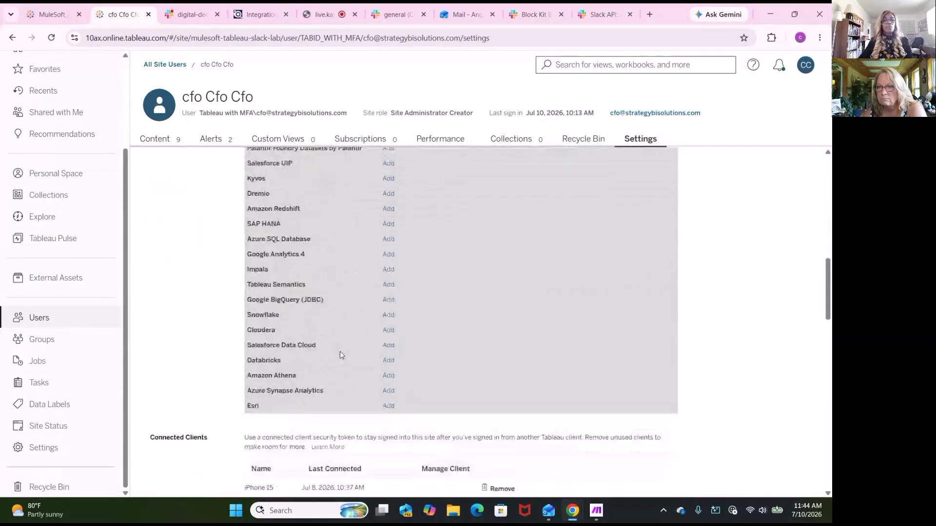
scroll(340, 352, "down", 8)
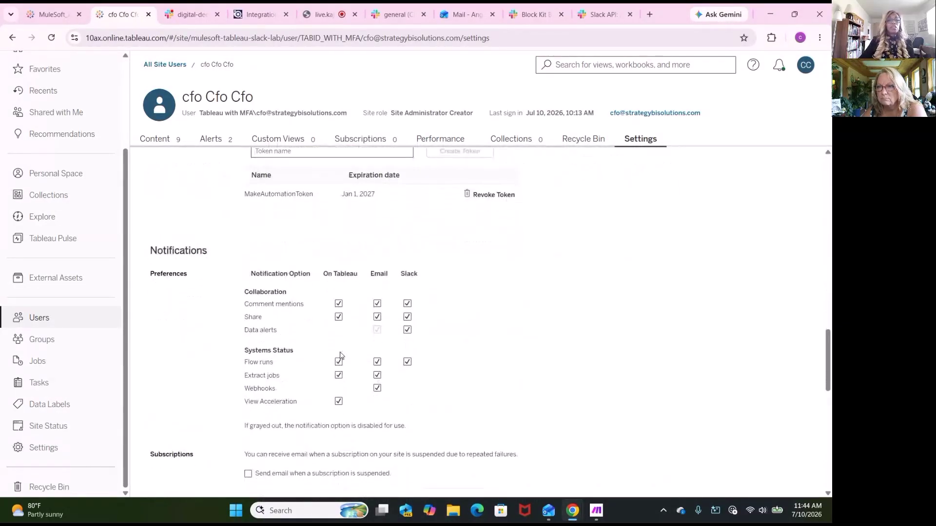
scroll(341, 355, "down", 1)
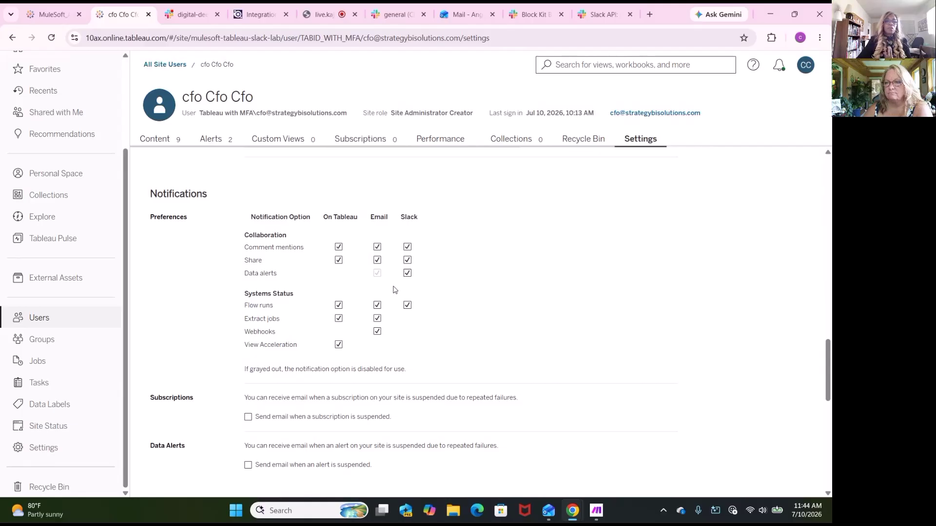
scroll(401, 295, "down", 3)
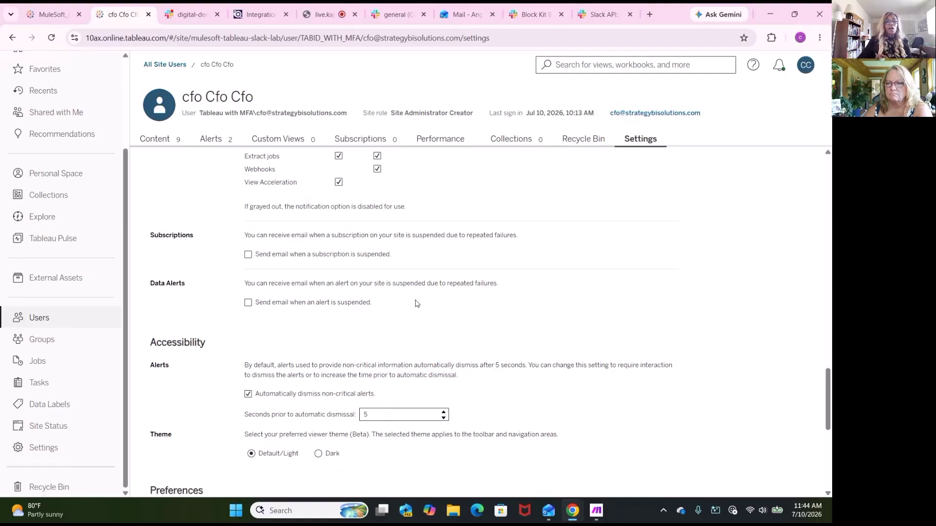
scroll(416, 304, "down", 2)
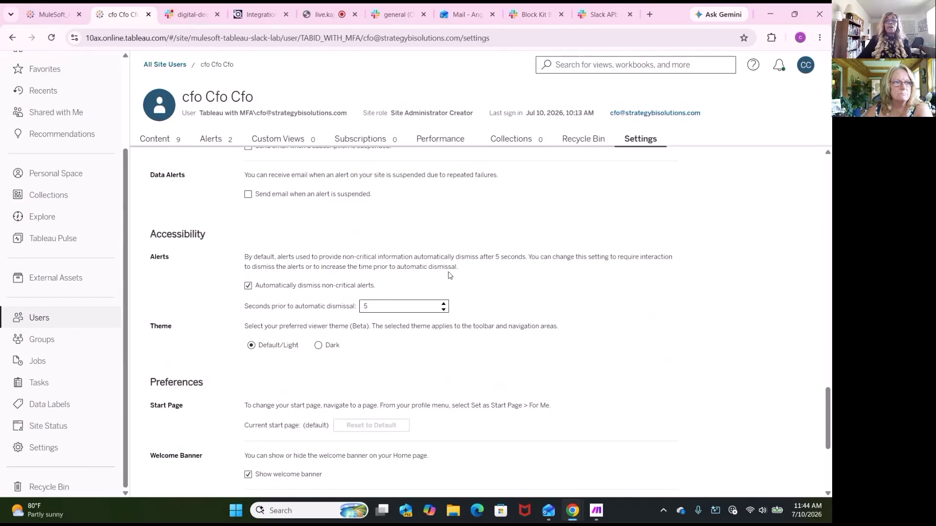
scroll(433, 282, "down", 3)
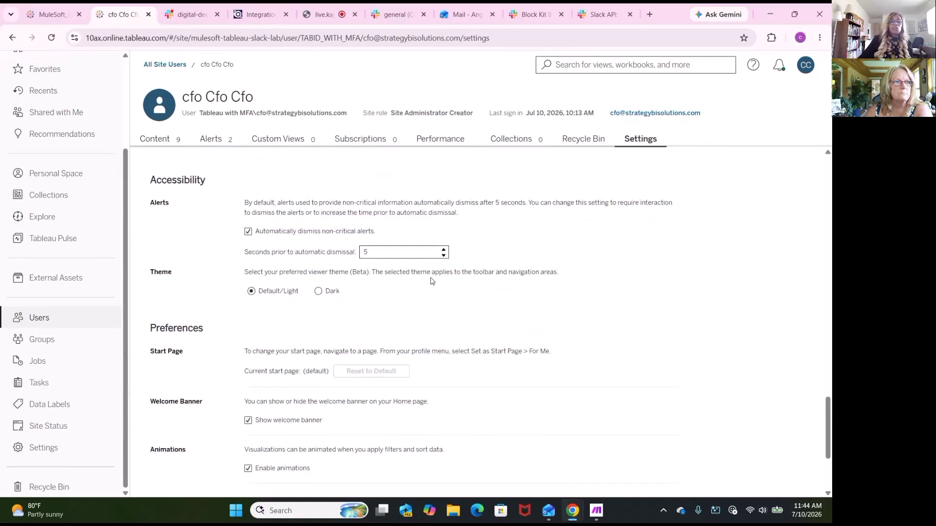
Review the account's connected clients, personal access tokens and saved data source credentials
scroll(430, 285, "up", 12)
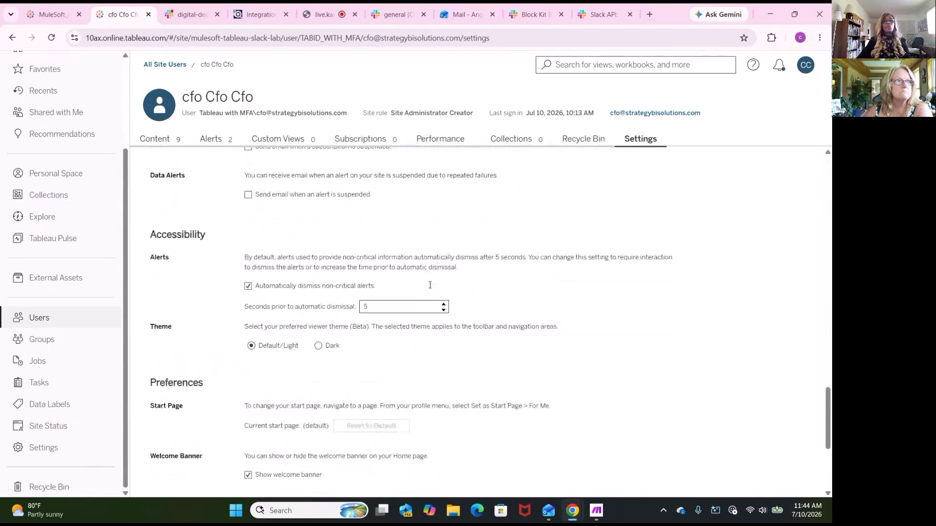
scroll(430, 285, "up", 10)
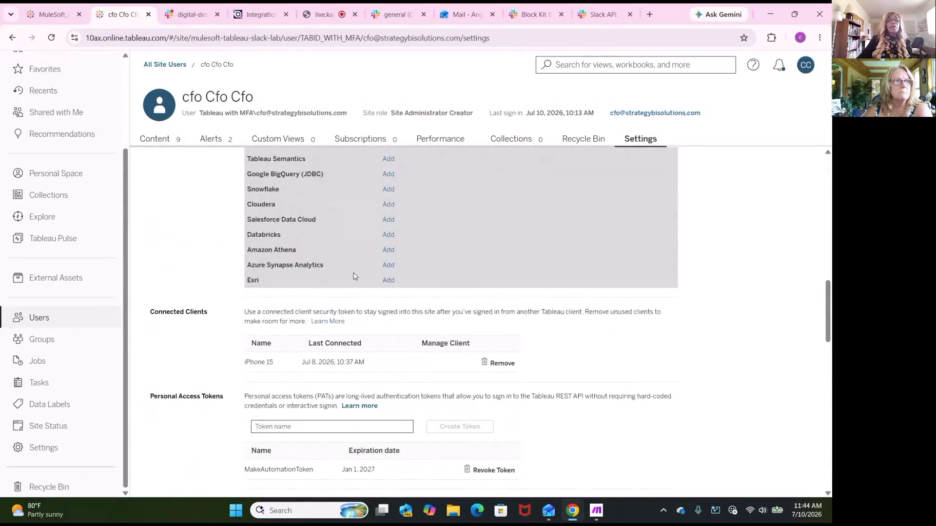
scroll(355, 276, "down", 5)
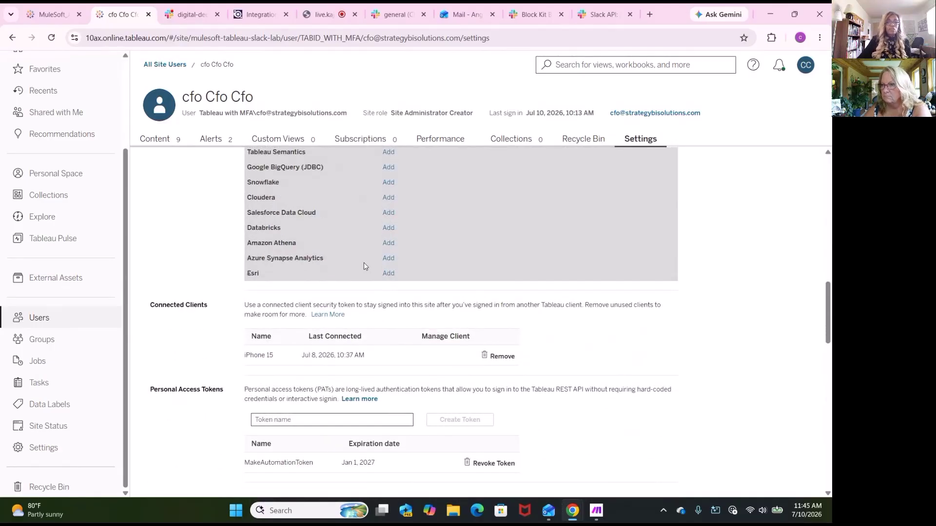
scroll(364, 266, "up", 8)
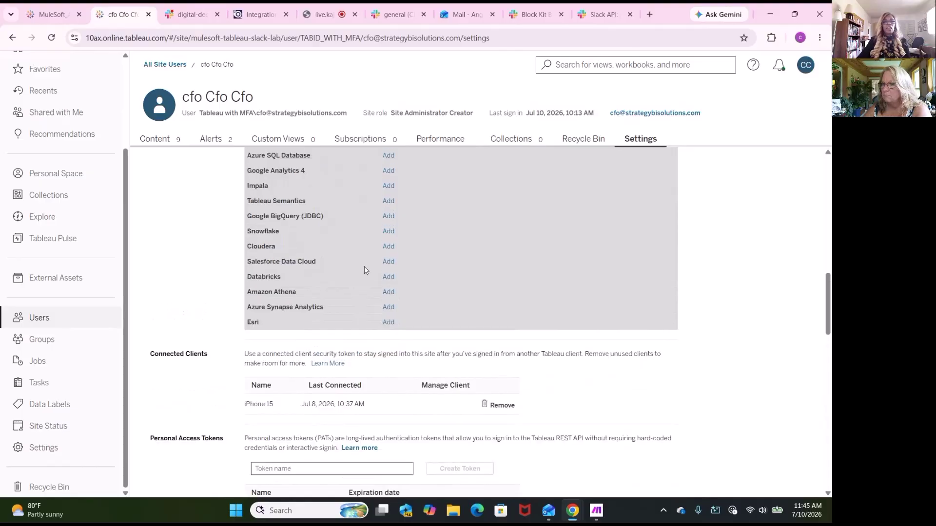
scroll(365, 270, "up", 6)
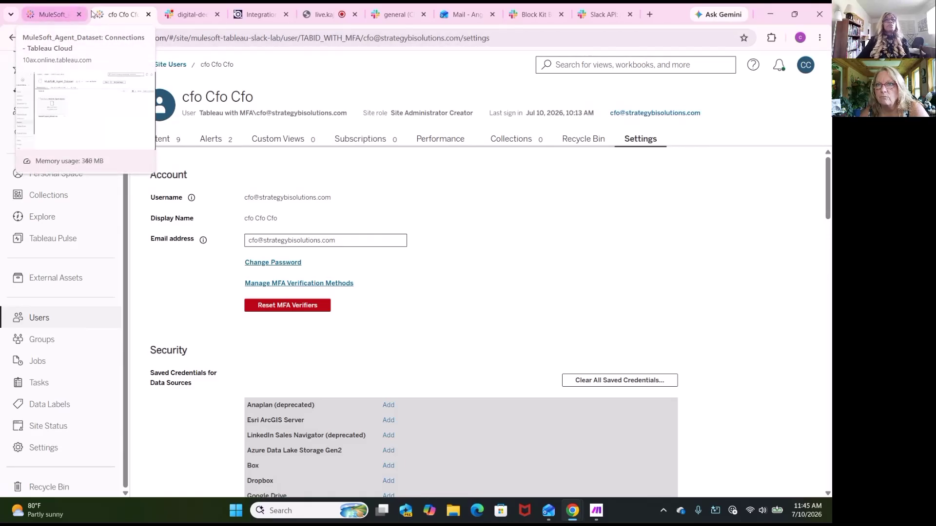
Switch to the Strategybisolutions workspace in Slack and open the Tableau app's messages from the #general channel
left_click(375, 18)
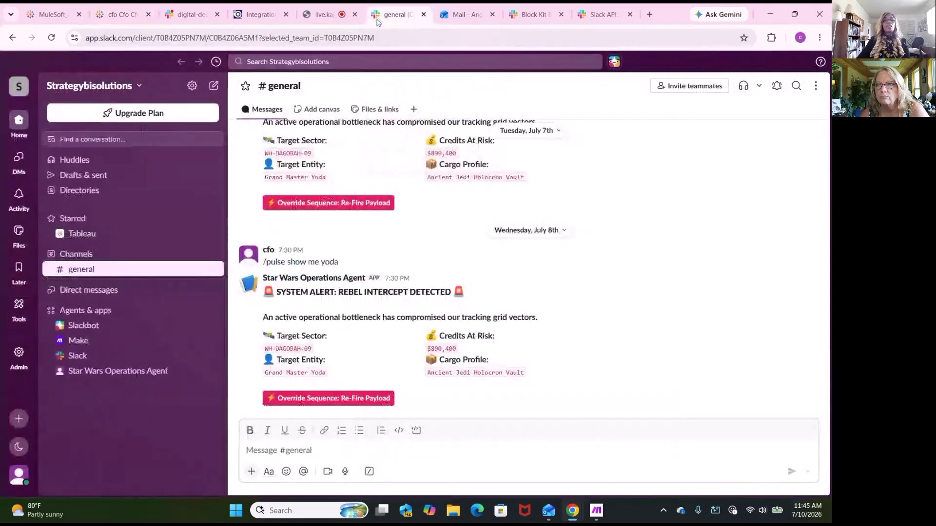
left_click(381, 109)
left_click(261, 158)
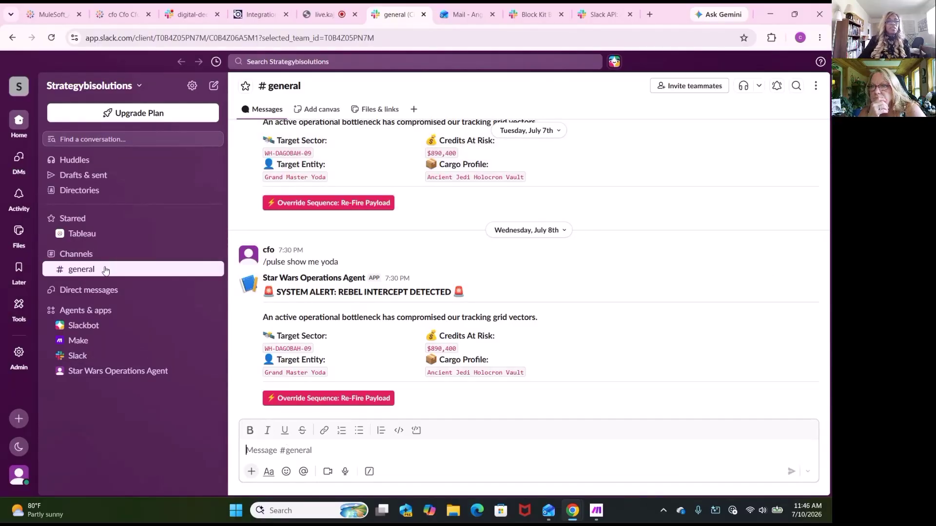
left_click(82, 235)
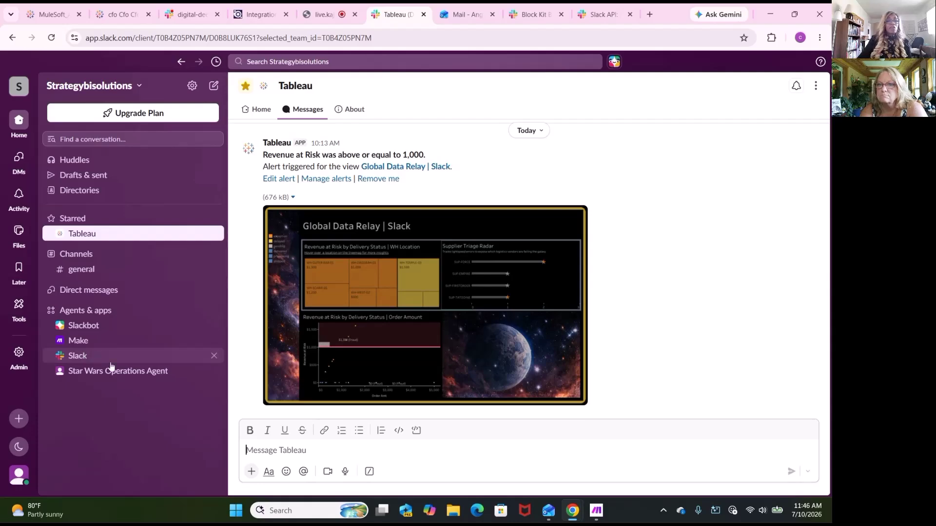
Browse the Slack workspace's apps and view the details of the recommended Tableau app
left_click(115, 312)
left_click(214, 311)
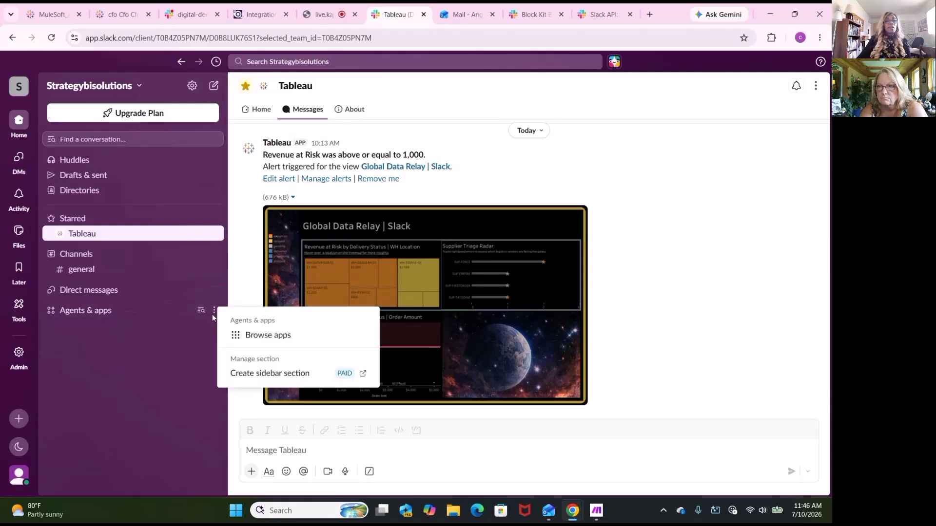
left_click(277, 336)
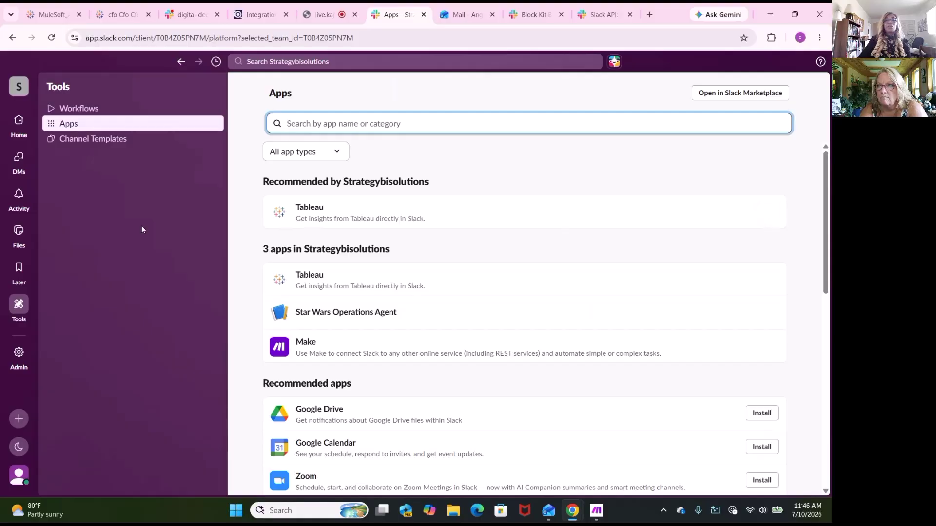
left_click(325, 217)
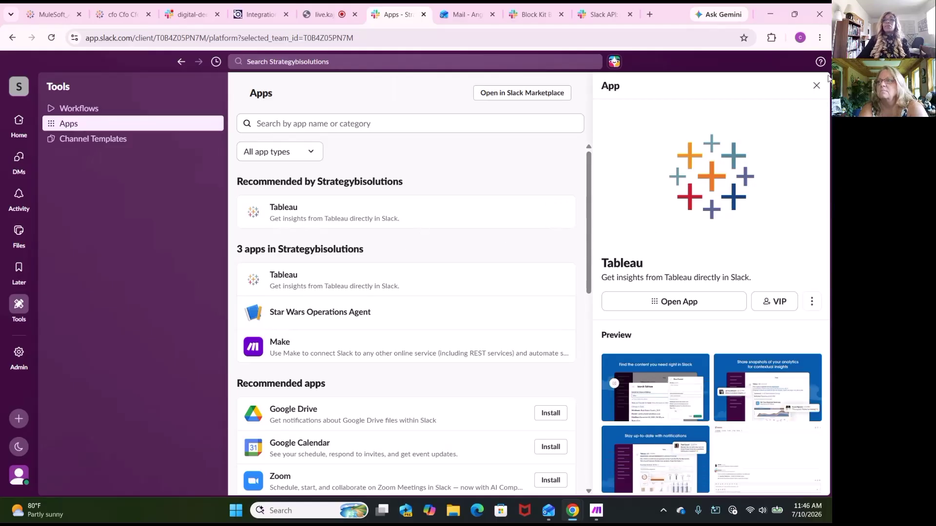
left_click(817, 85)
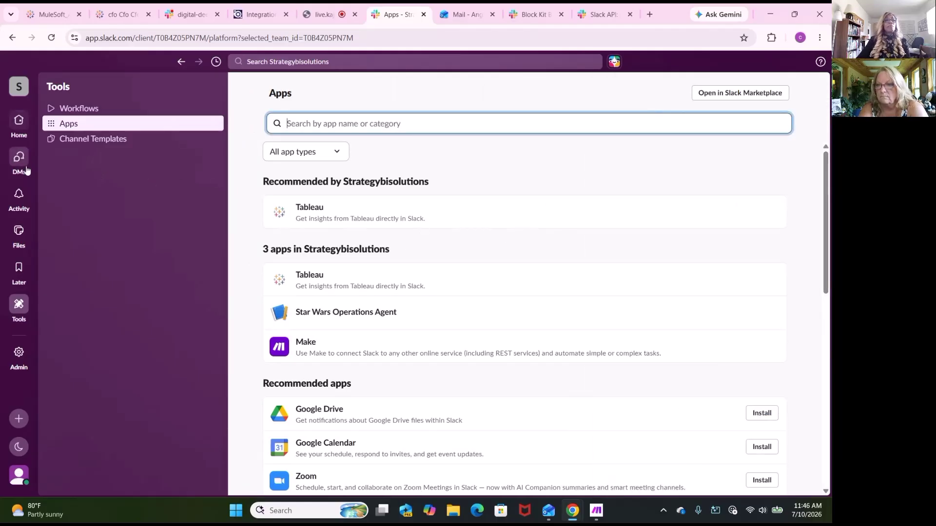
Return to the Tableau app's messages and review the earlier Pulse digest for Revenue at Risk and PTO Log-In Relapse Rate Responses
left_click(23, 134)
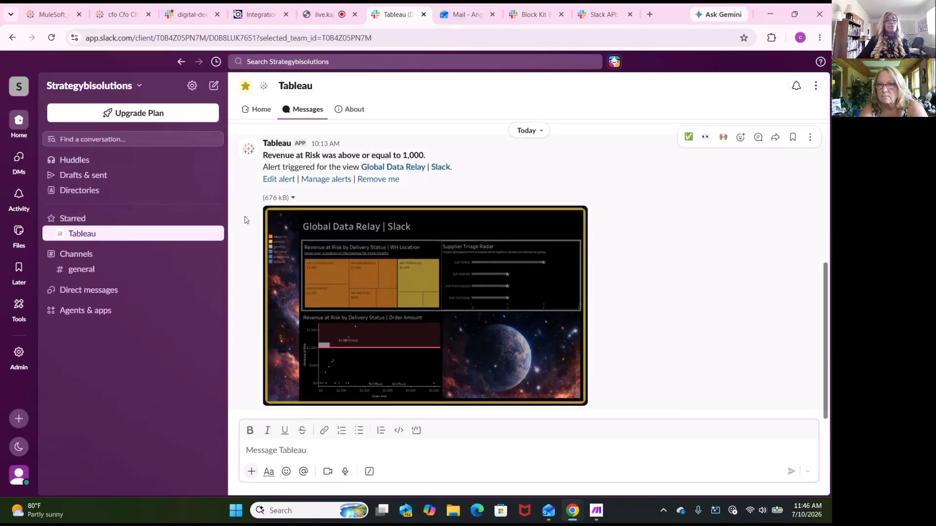
scroll(249, 218, "up", 10)
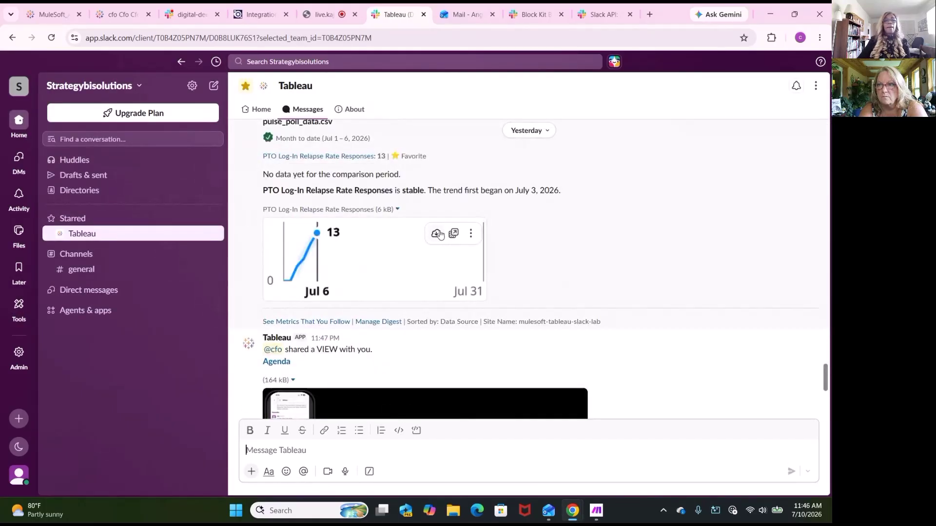
scroll(369, 239, "up", 1)
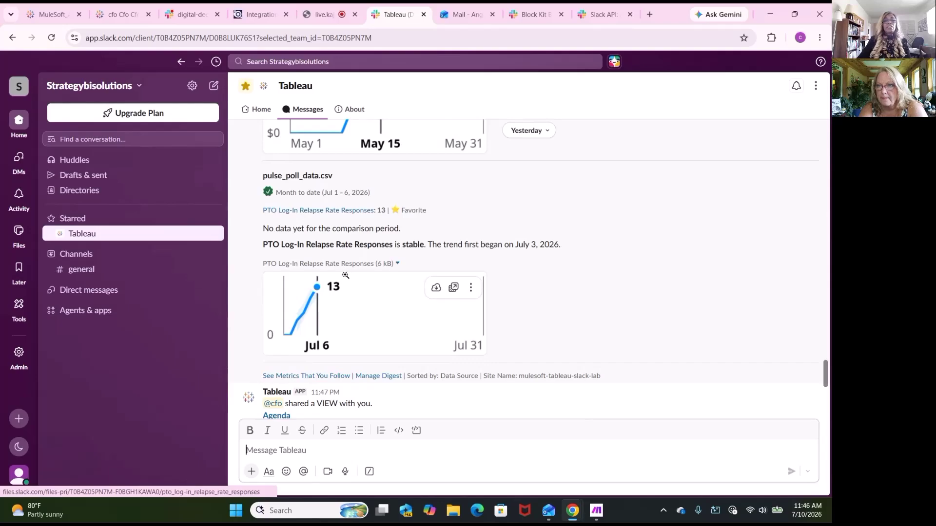
scroll(326, 273, "up", 2)
scroll(327, 274, "up", 1)
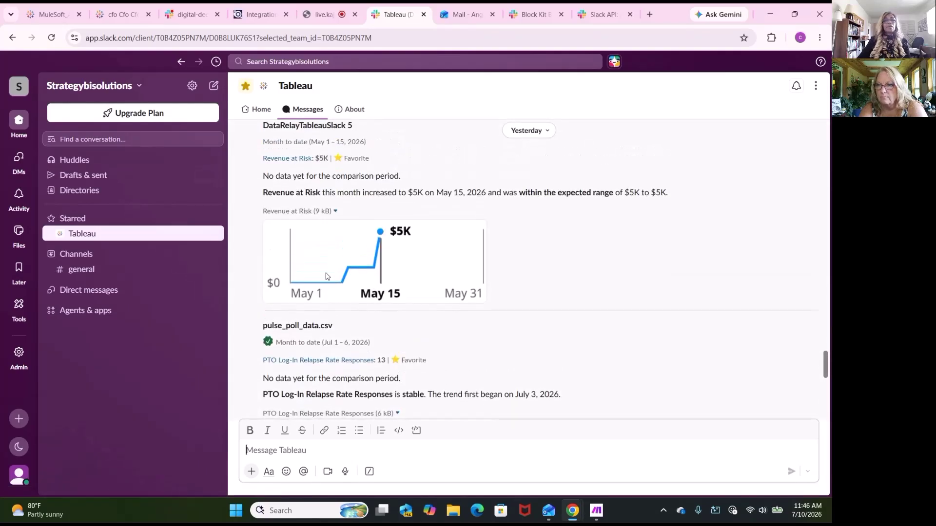
scroll(322, 263, "down", 1)
scroll(316, 251, "up", 1)
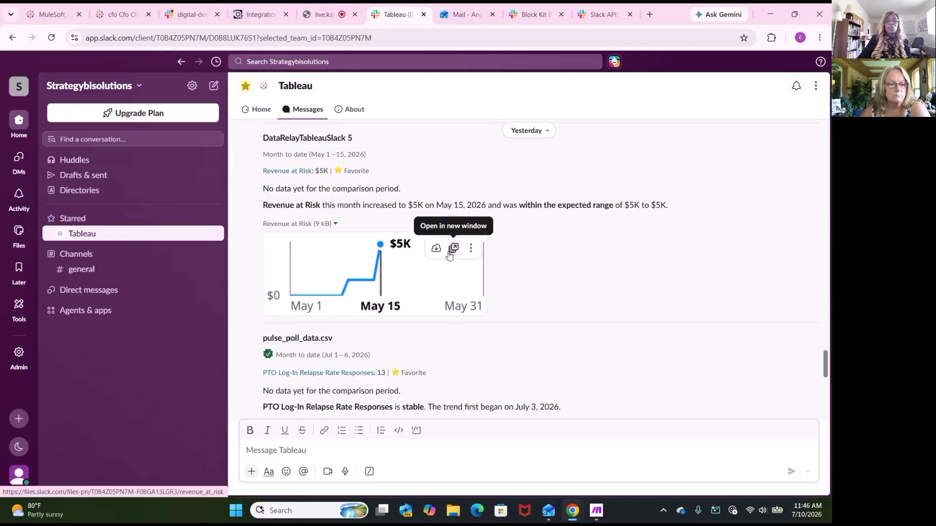
Check the extra options for the Revenue at Risk chart image in the digest and open the image in a new window
left_click(471, 250)
left_click(471, 250)
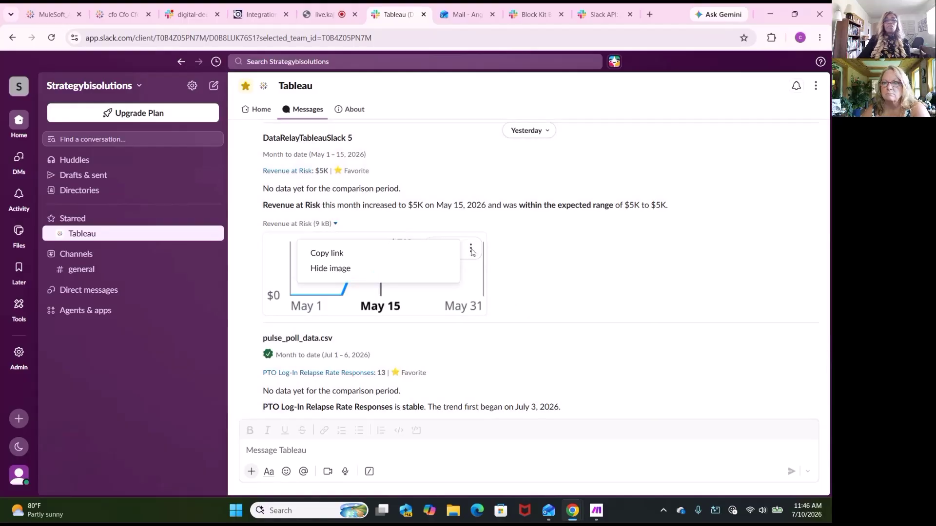
left_click(518, 242)
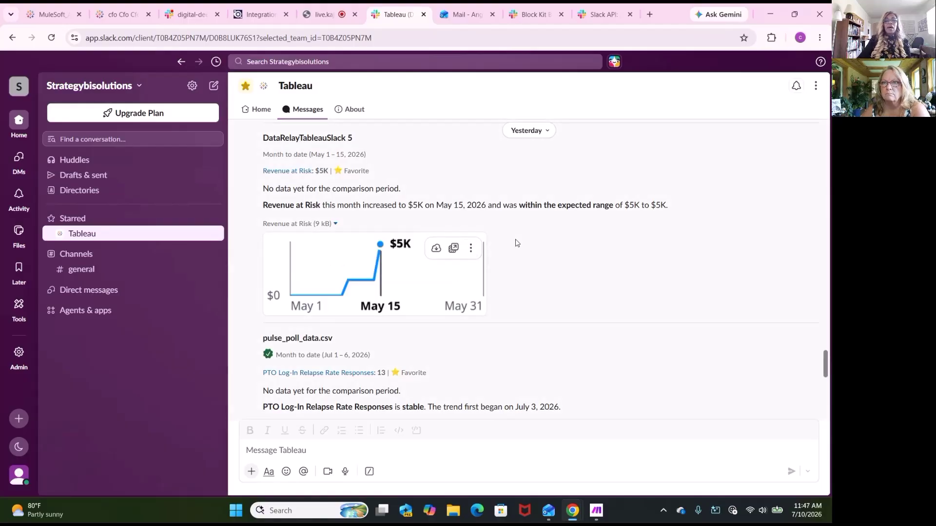
left_click(453, 250)
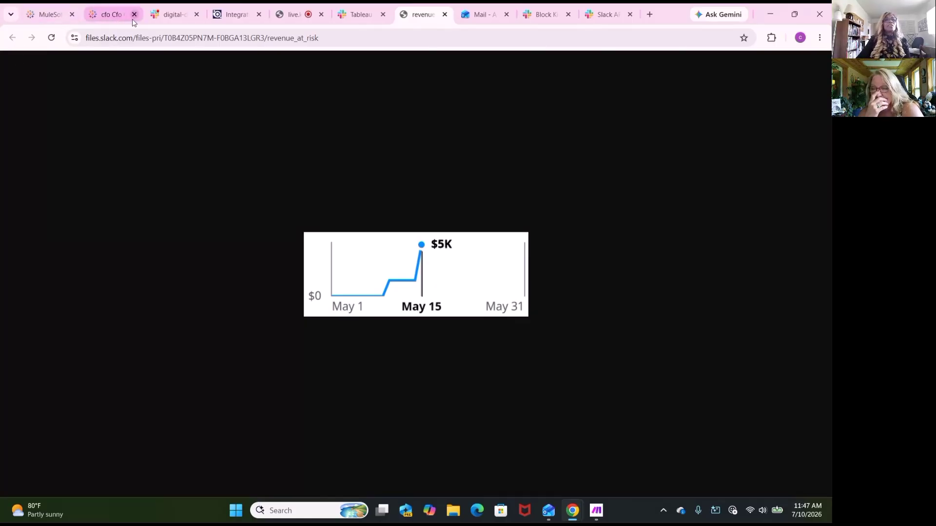
Switch Slack from the digital-dee workspace to Strategybisolutions and review the shared Agenda view and the latest Revenue at Risk alert from Tableau
left_click(164, 16)
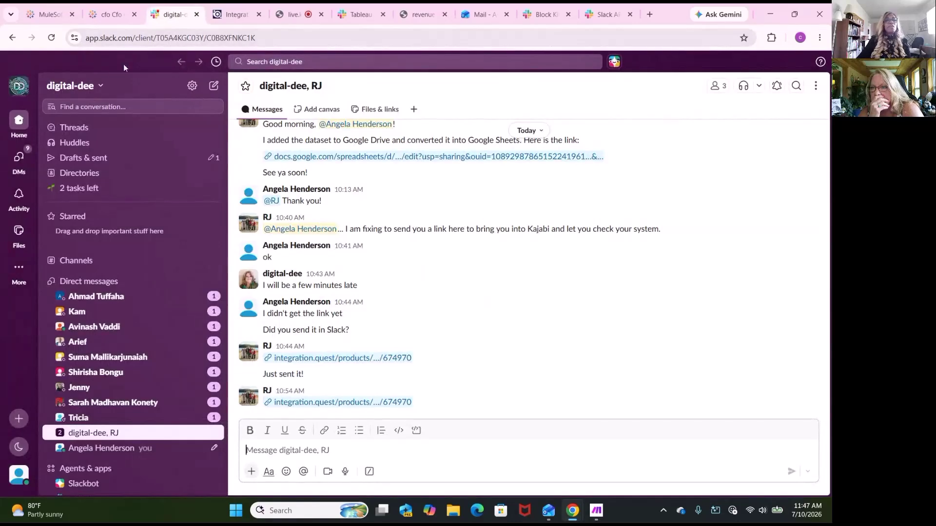
left_click(19, 86)
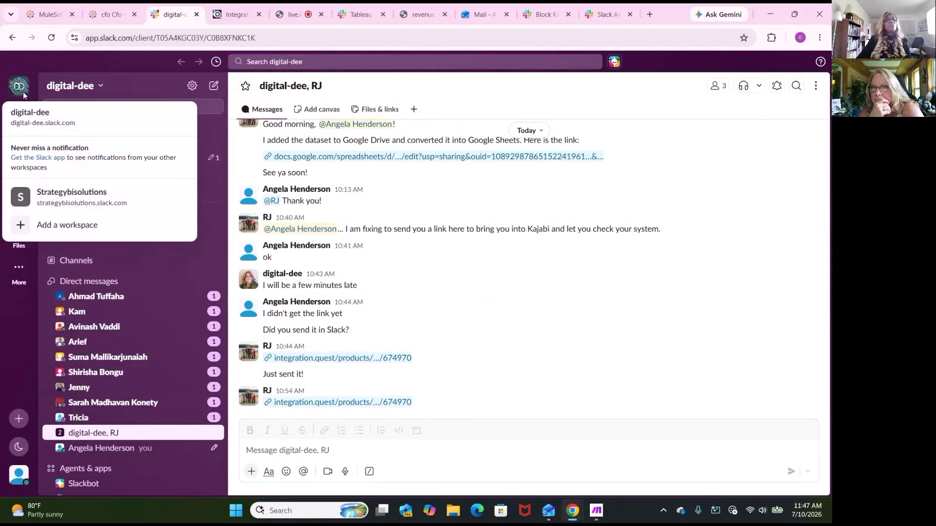
left_click(71, 198)
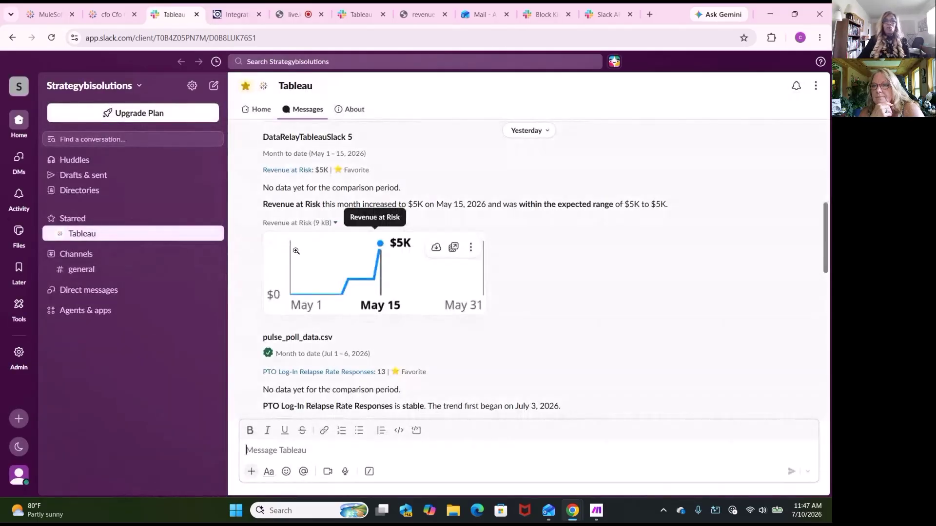
scroll(360, 256, "down", 2)
scroll(360, 255, "down", 6)
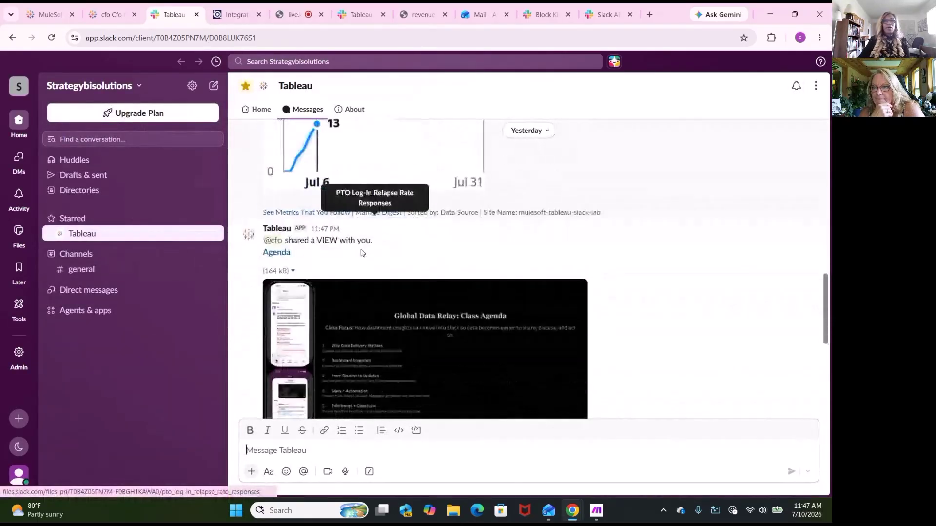
scroll(362, 247, "down", 3)
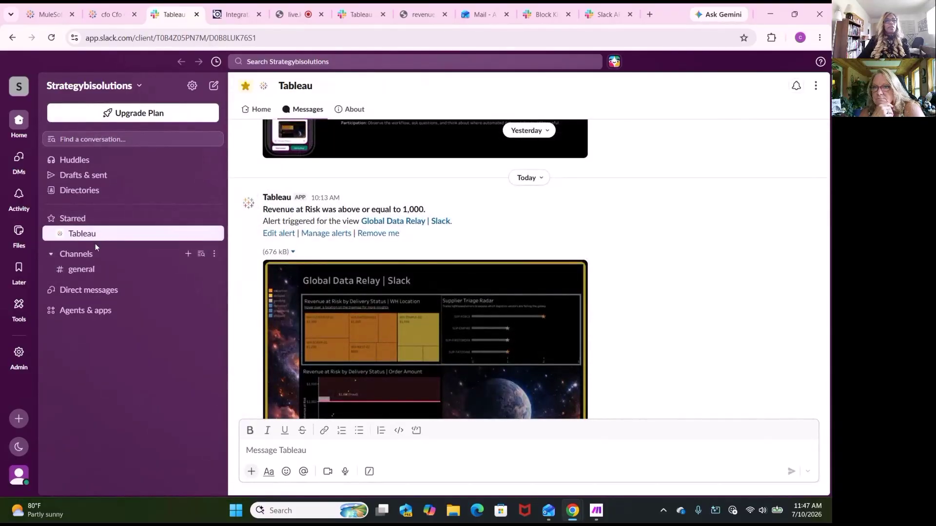
Open the #general channel and look over the Star Wars Operations Agent's system alerts
left_click(86, 270)
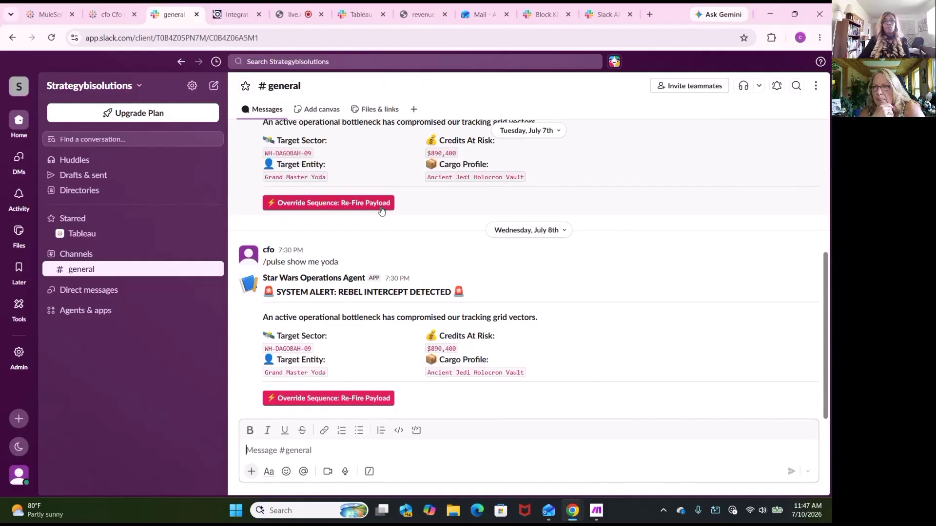
left_click(269, 279)
left_click(249, 327)
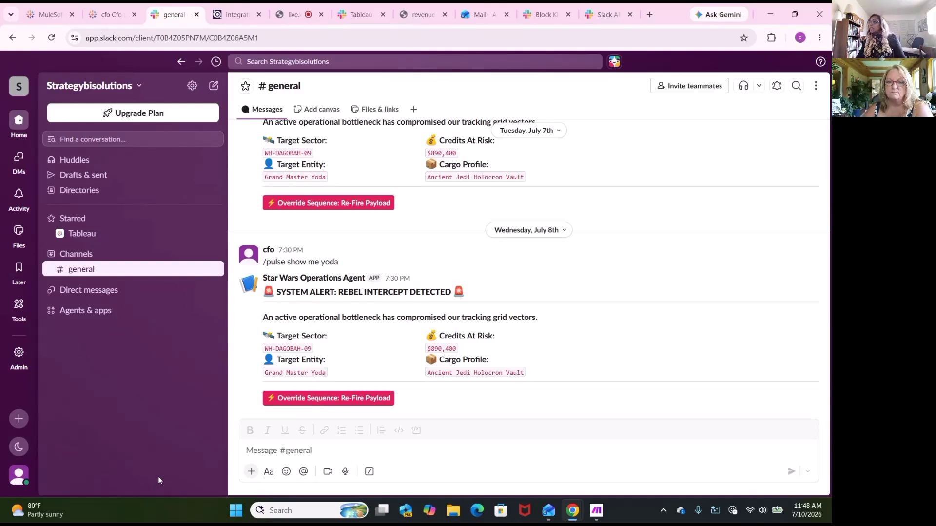
Switch to Slack's Block Kit Builder and add a Card block from the Card and Carousel group to the restaurant message
left_click(540, 18)
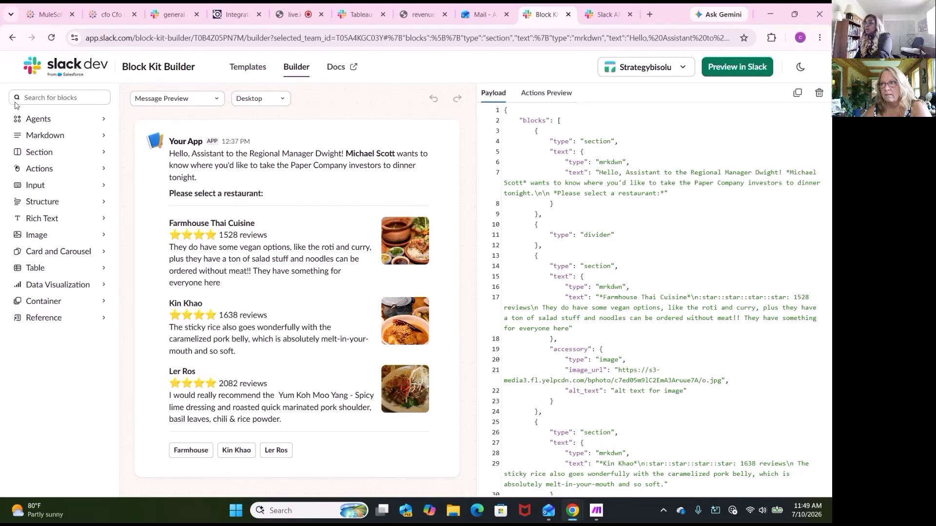
left_click(103, 170)
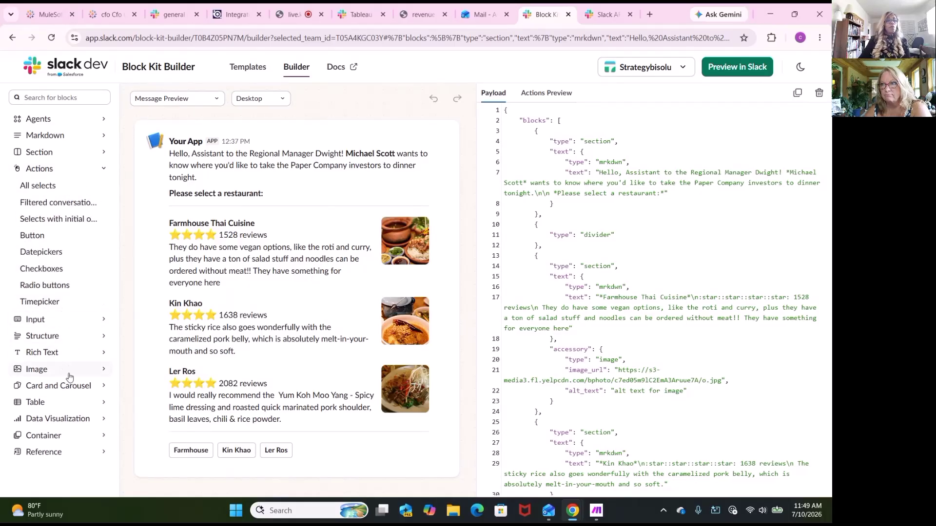
left_click(74, 387)
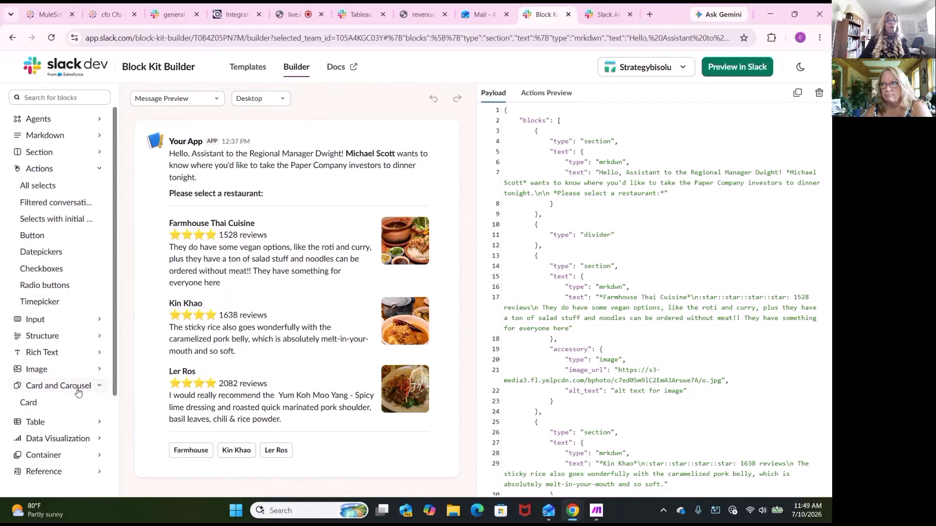
left_click(49, 402)
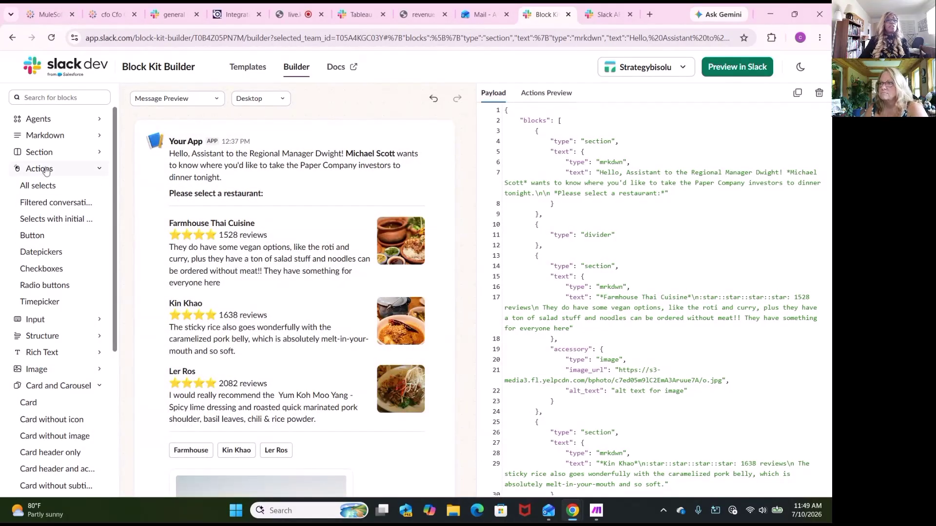
Examine the available Card and Carousel variants, the Actions block types and the message's JSON payload
scroll(85, 217, "down", 5)
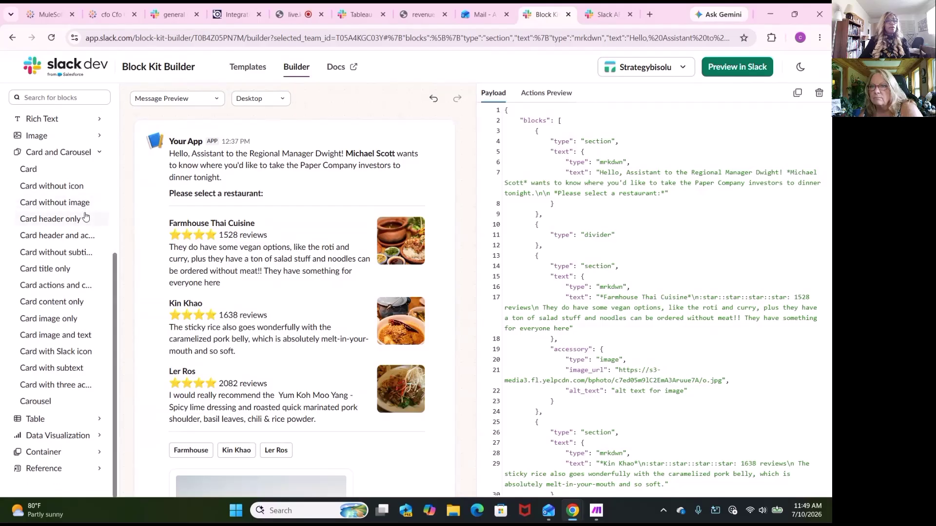
scroll(65, 195, "up", 5)
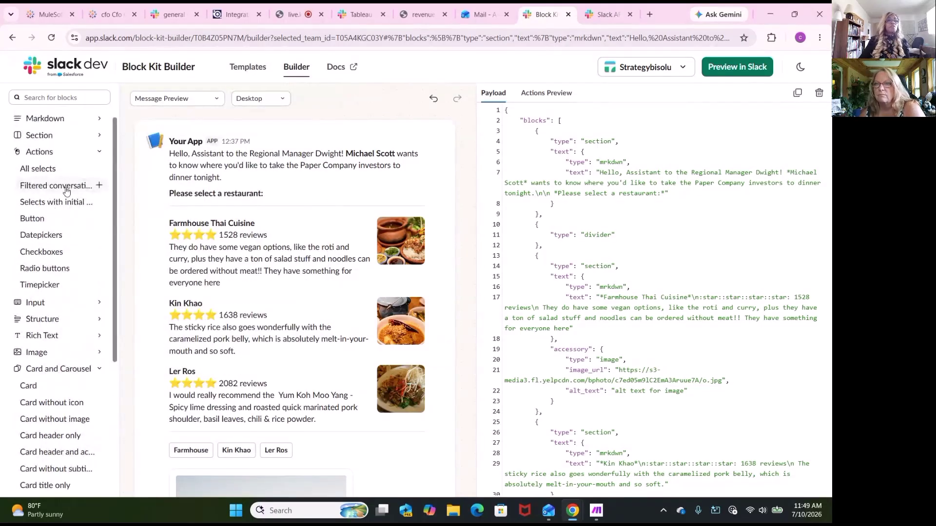
scroll(67, 196, "up", 1)
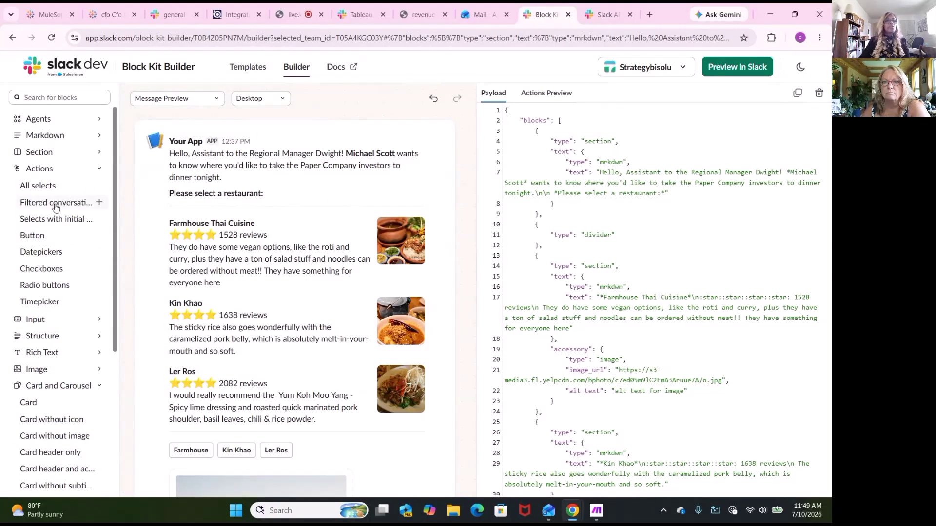
mouse_move(55, 277)
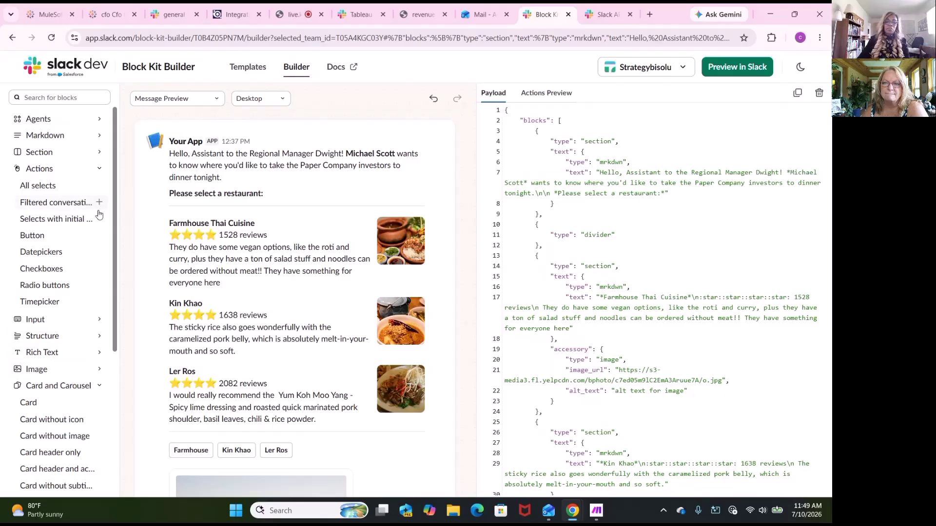
mouse_move(103, 235)
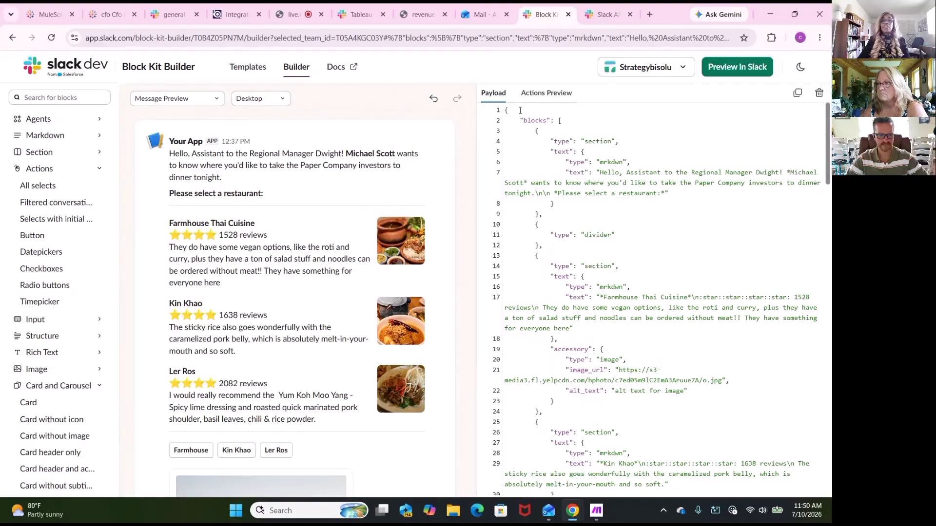
left_click(151, 38)
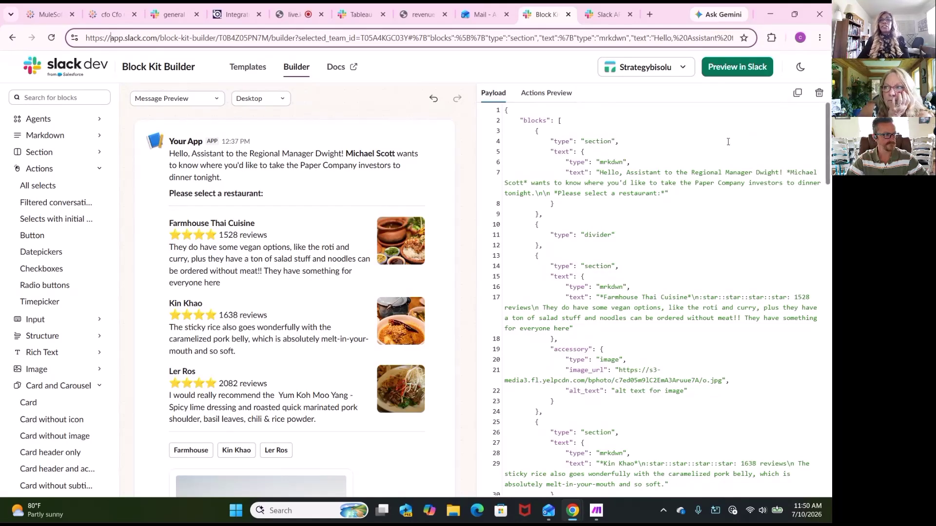
scroll(728, 142, "down", 1)
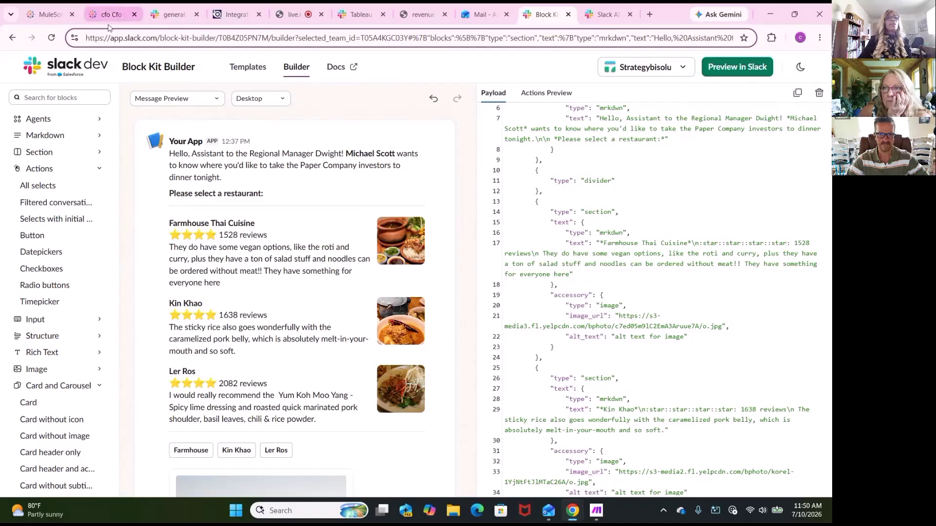
Return to the Strategybisolutions workspace in Slack, check the Tableau app's home and review the earlier system alerts in #general
mouse_move(161, 16)
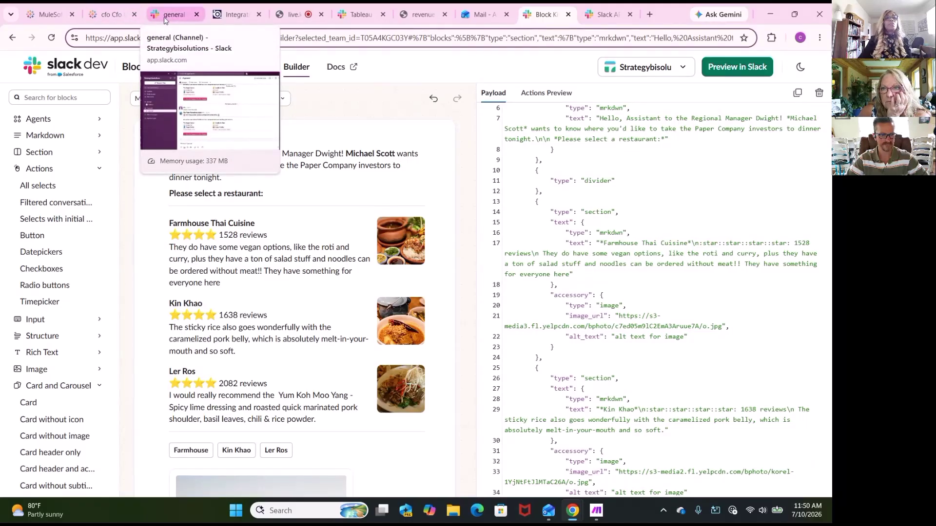
mouse_move(223, 17)
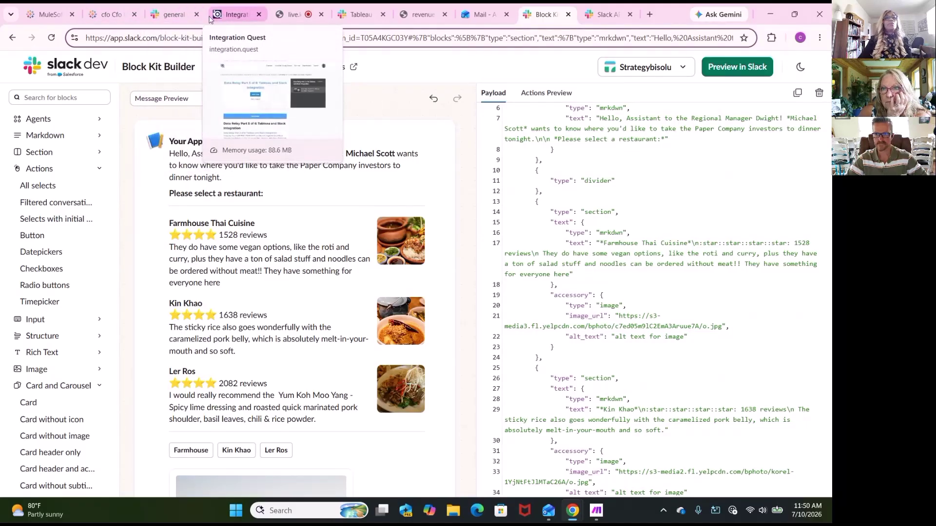
left_click(168, 15)
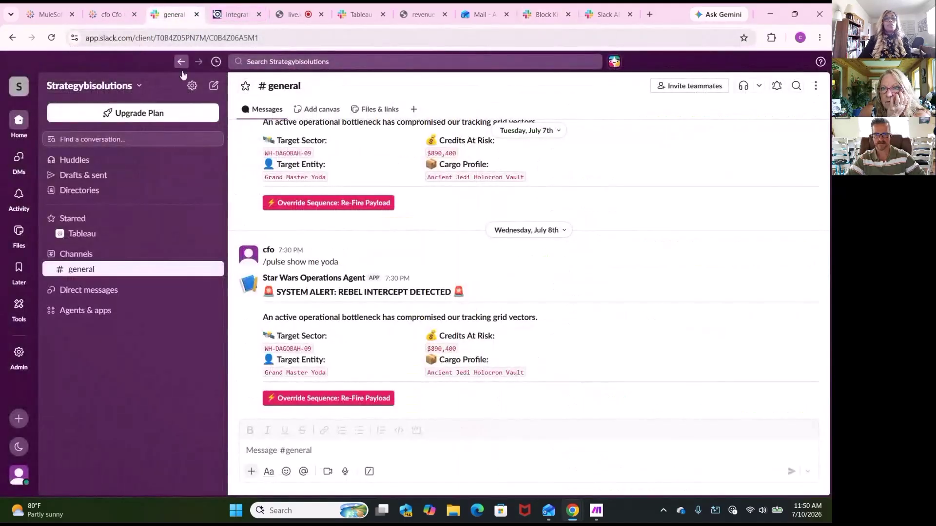
left_click(86, 239)
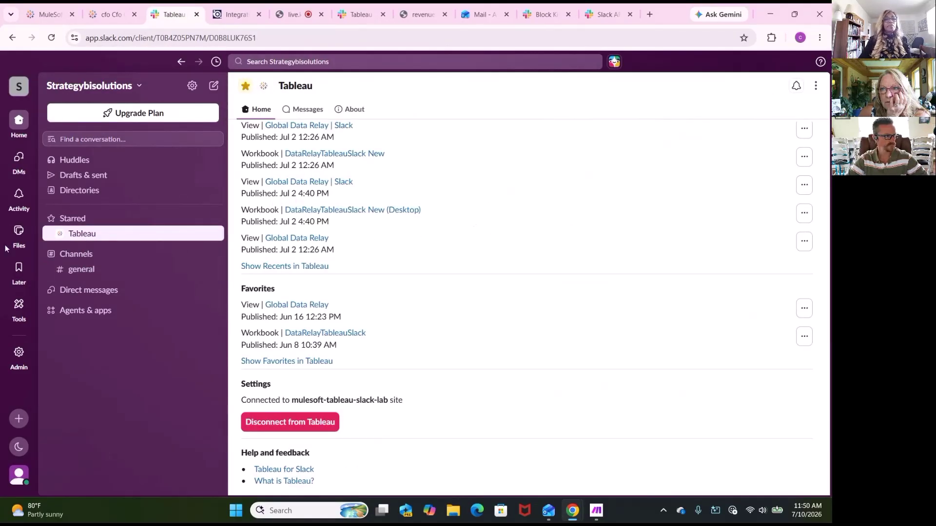
left_click(82, 269)
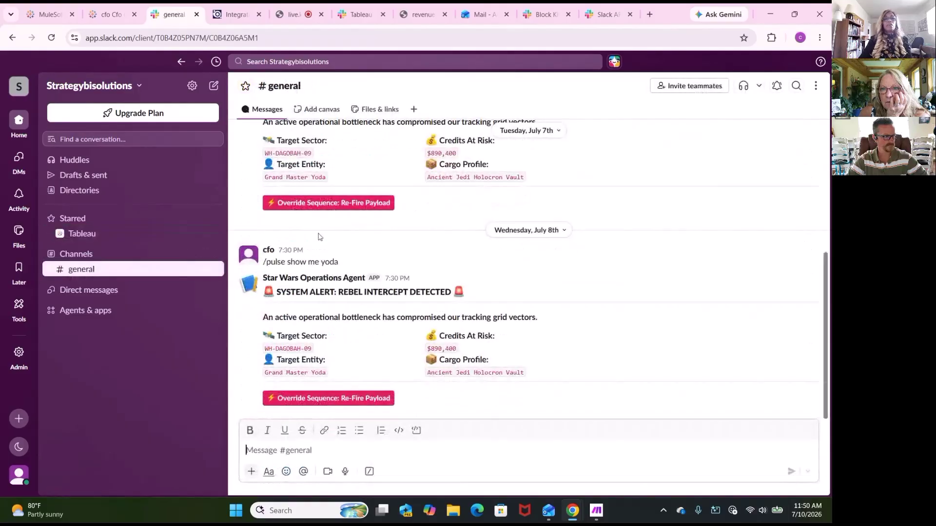
scroll(345, 229, "up", 15)
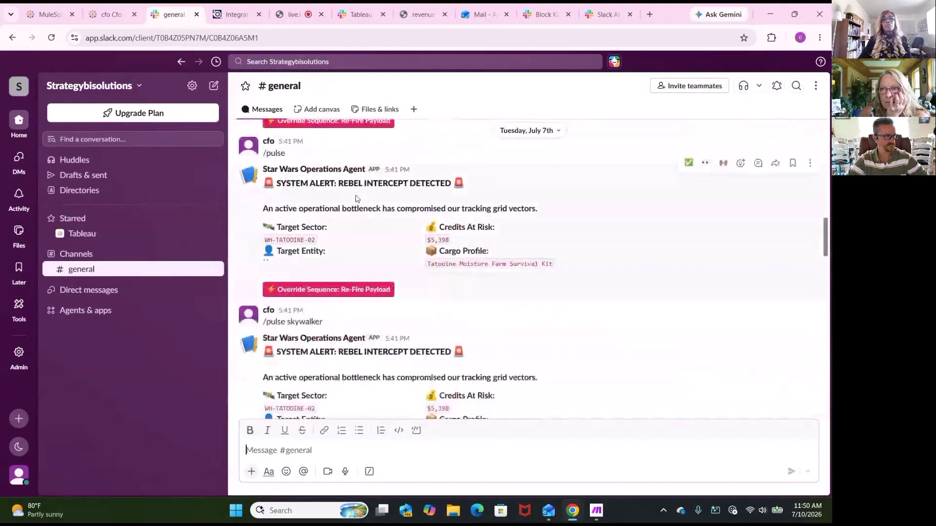
scroll(357, 191, "down", 10)
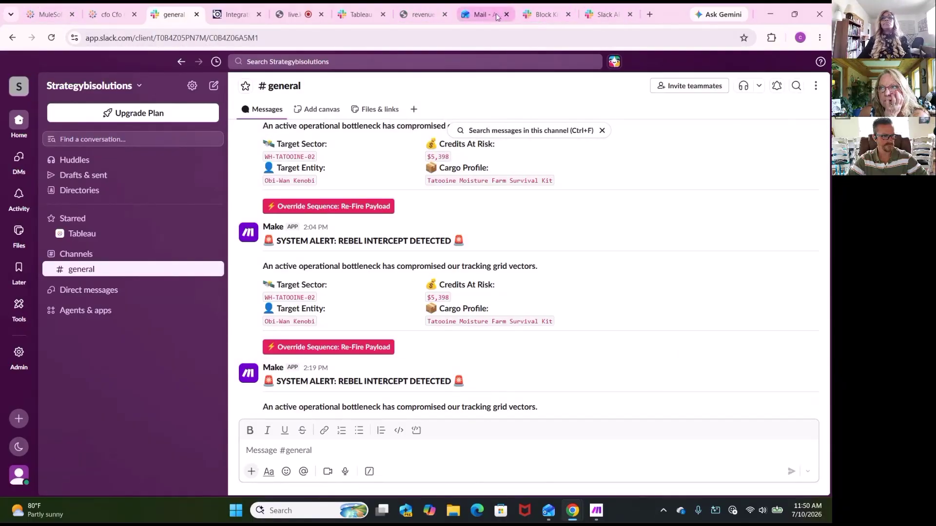
left_click(541, 14)
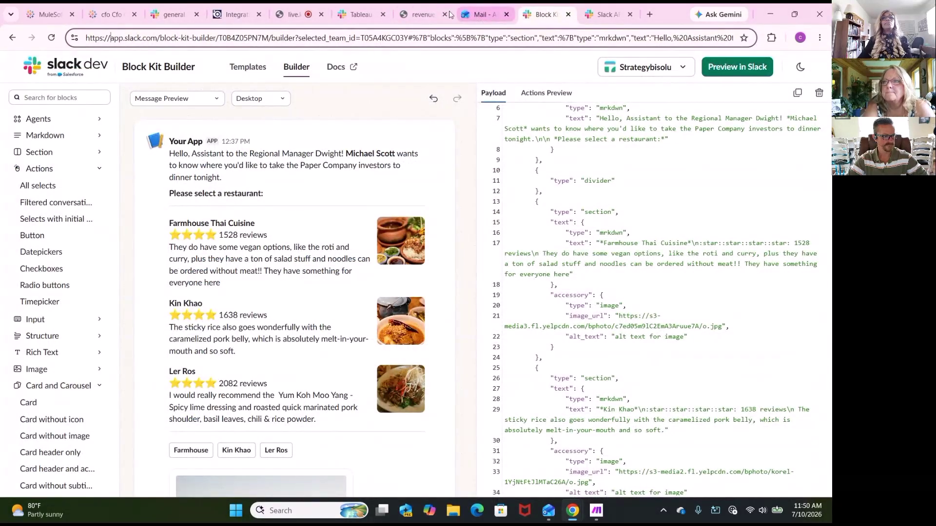
left_click(340, 15)
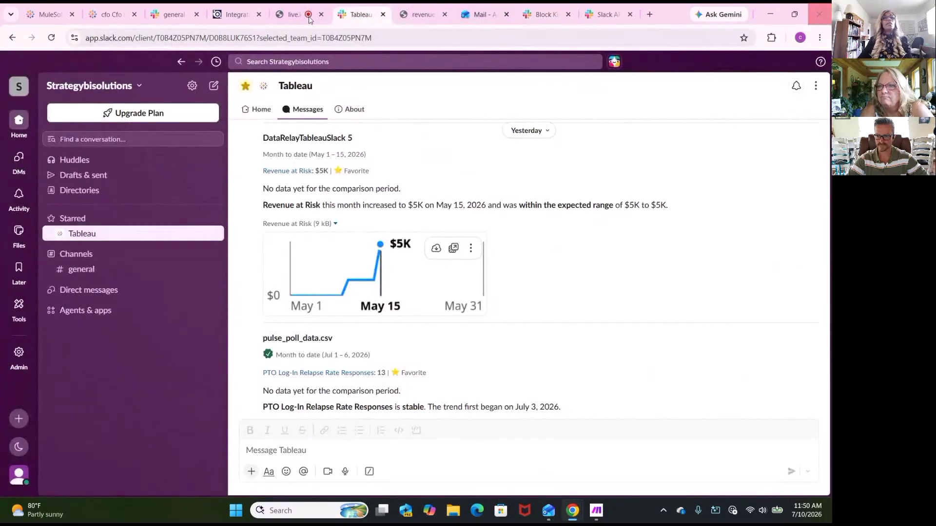
left_click(163, 17)
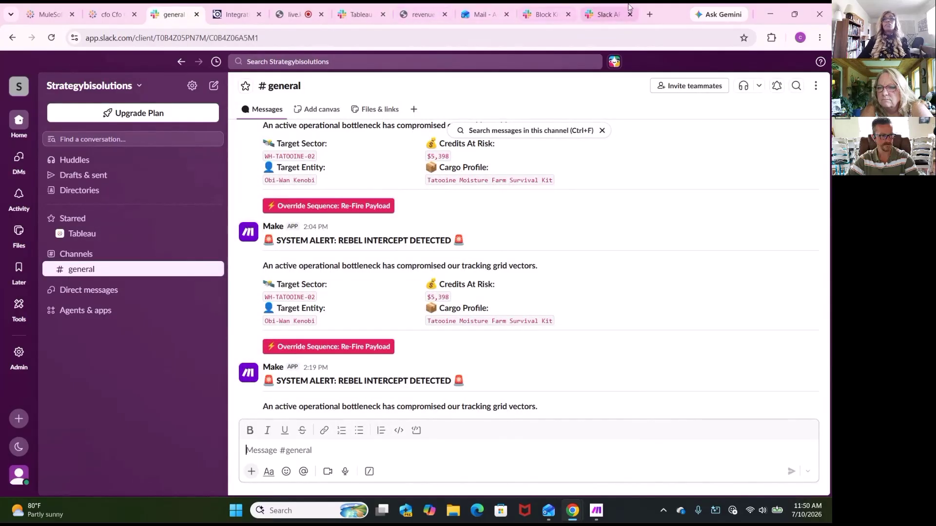
left_click(545, 14)
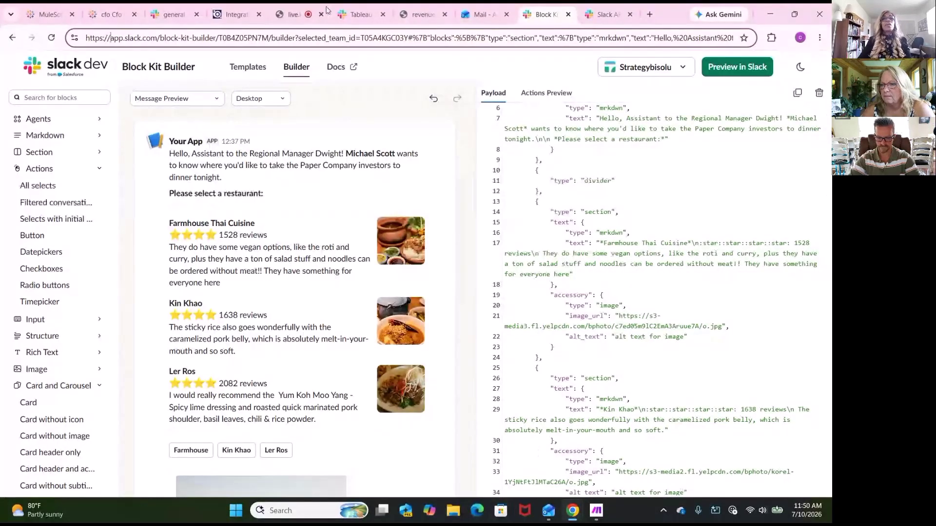
left_click(295, 14)
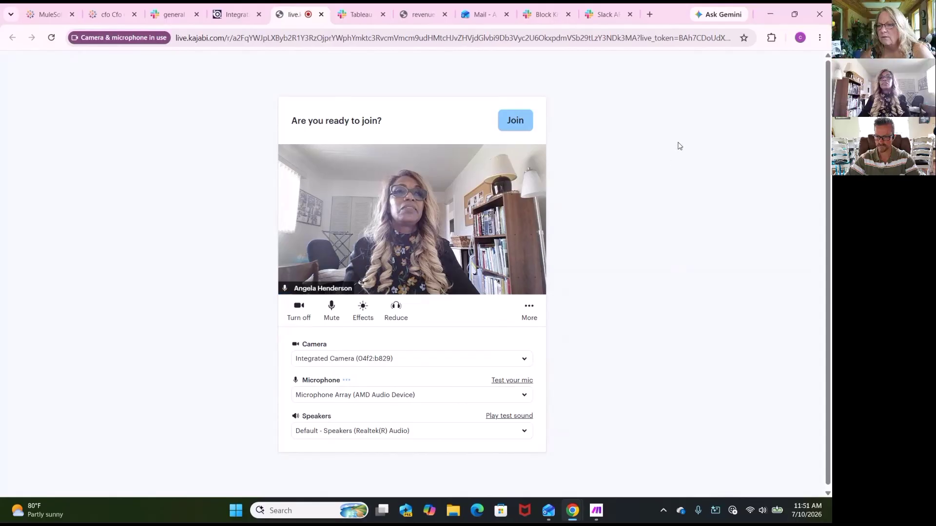
right_click(385, 379)
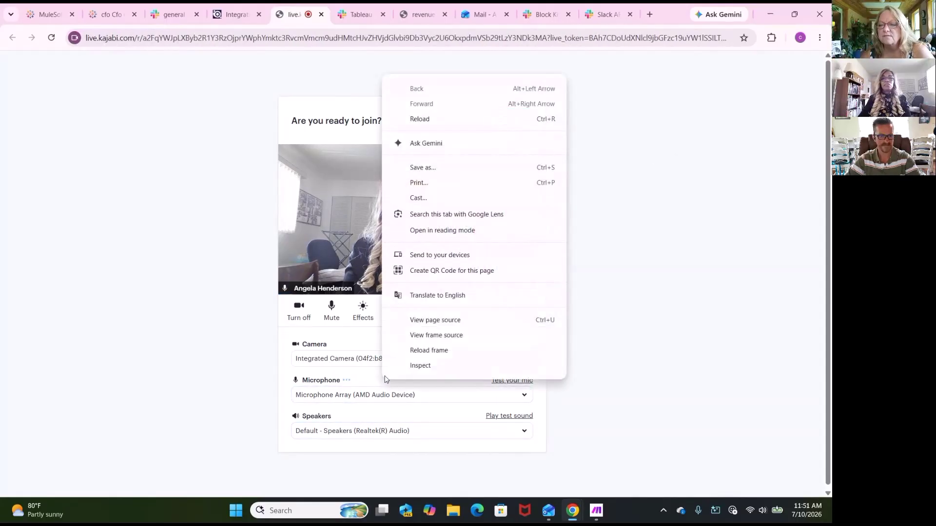
left_click(219, 392)
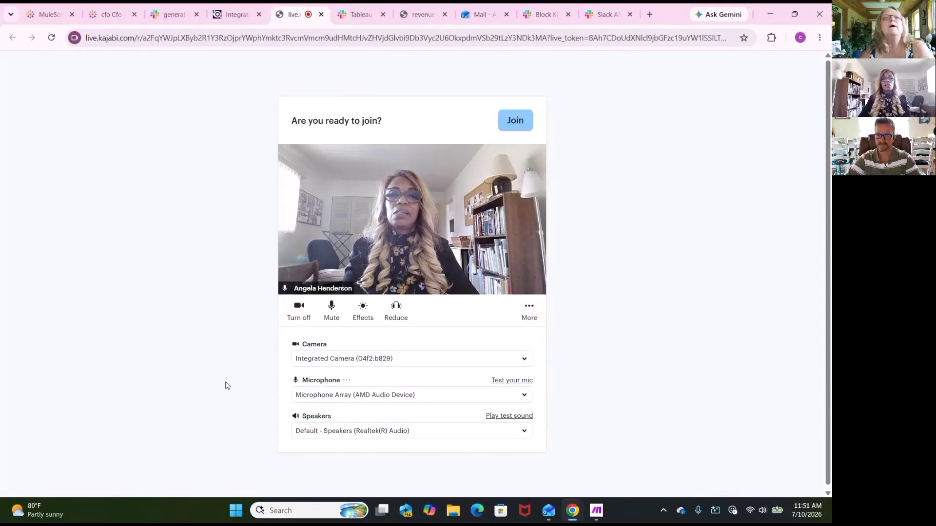
right_click(394, 18)
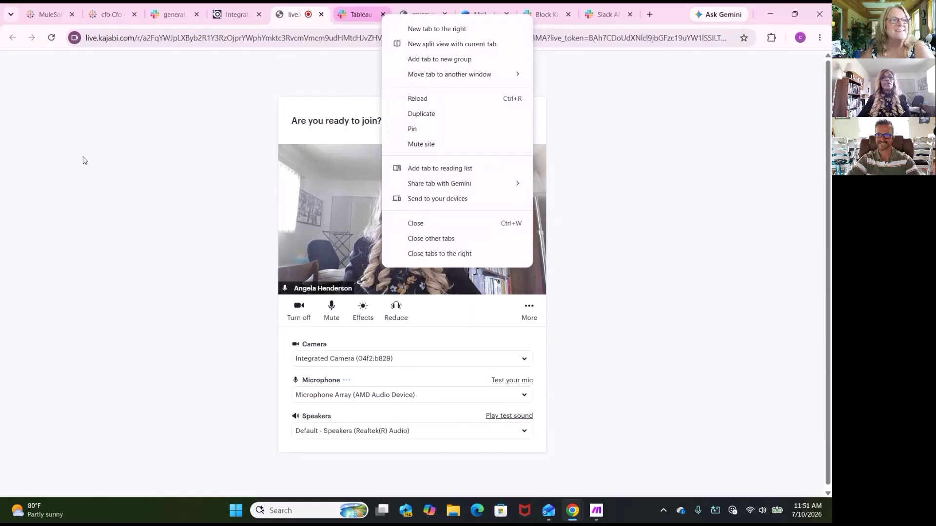
left_click(58, 6)
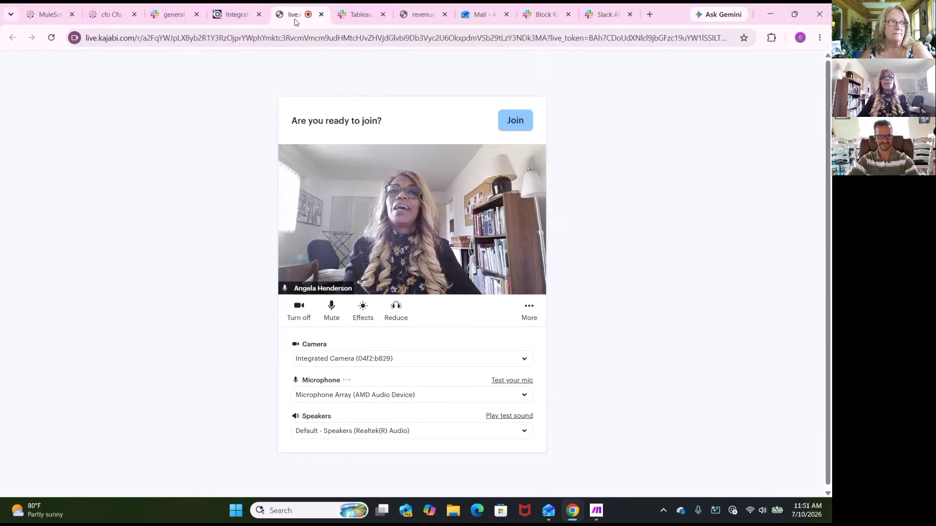
Bring up the live Kajabi call window, maximize it and open the call's chat to read the shared checklist link
left_click(266, 15)
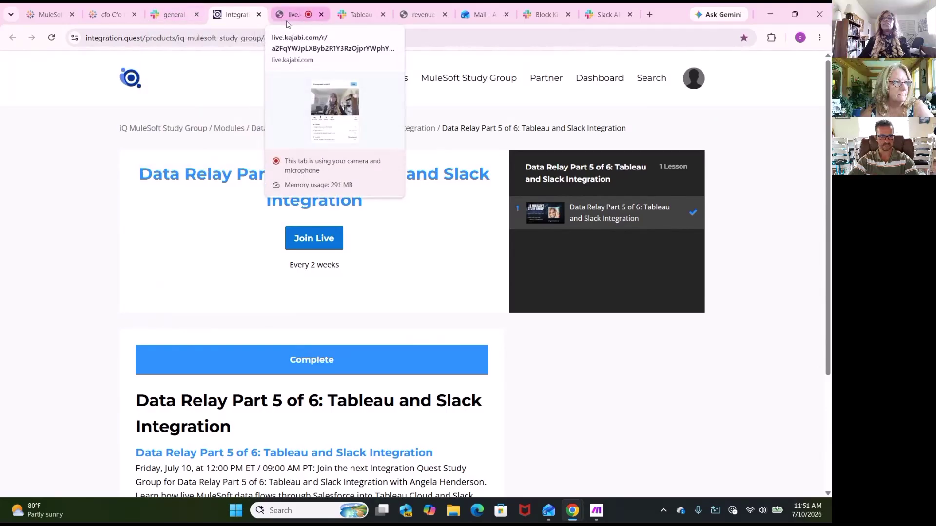
mouse_move(573, 512)
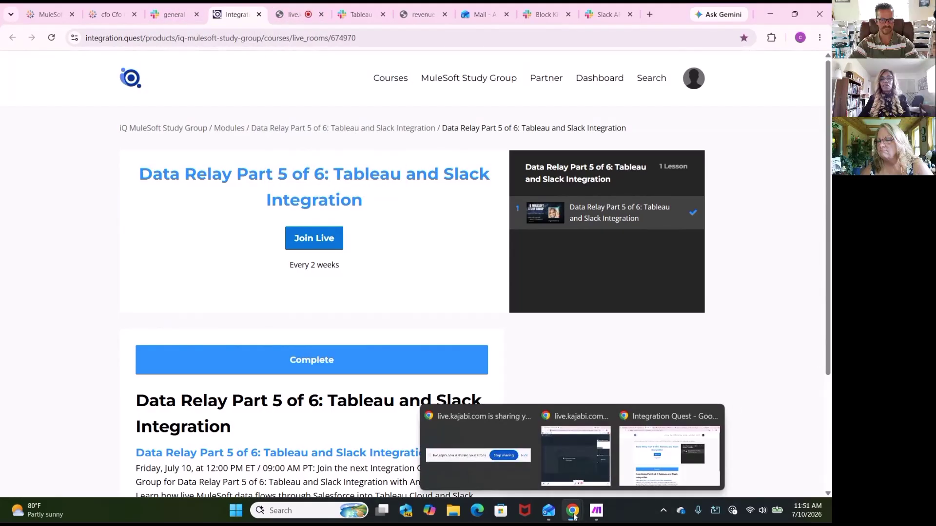
left_click(561, 472)
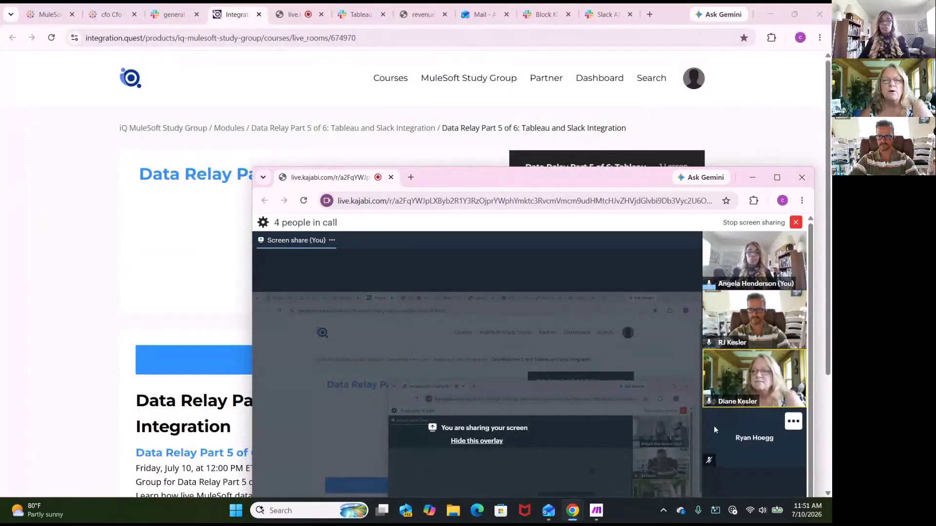
left_click(1, 472)
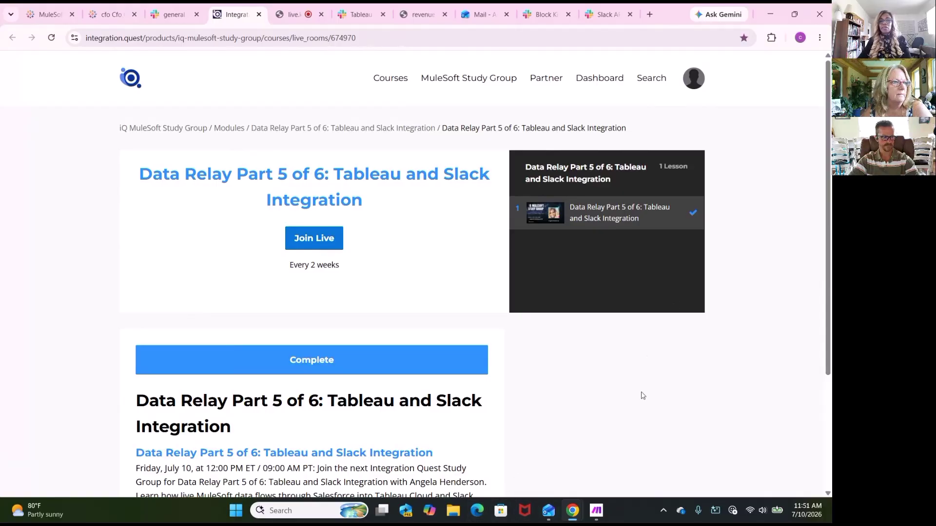
mouse_move(573, 510)
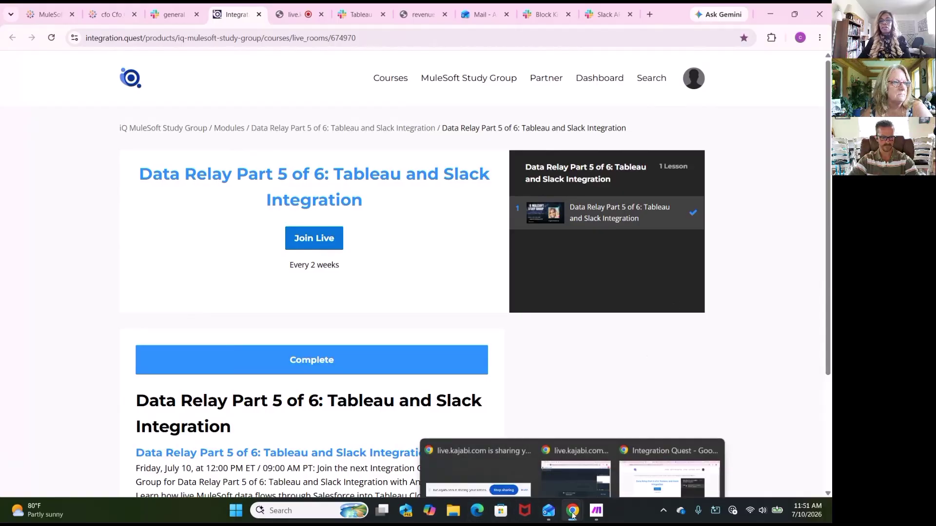
left_click(581, 467)
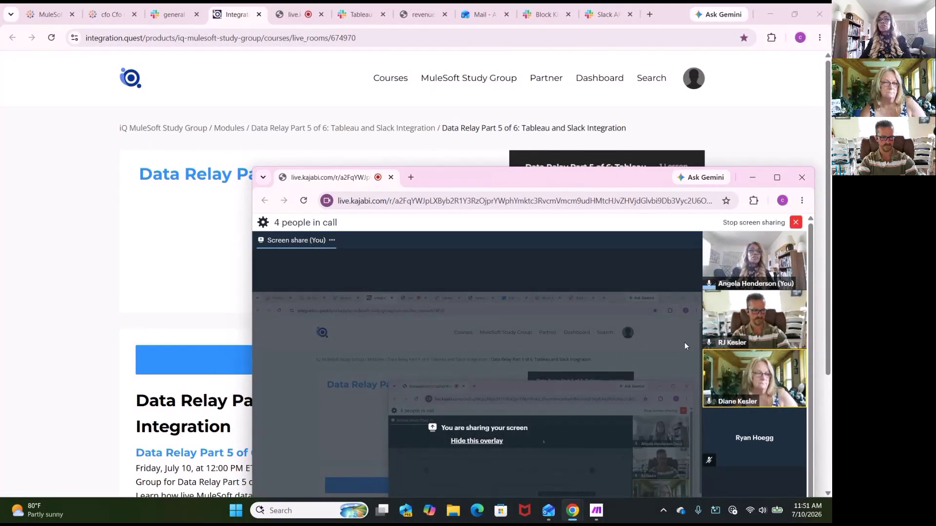
left_click(777, 177)
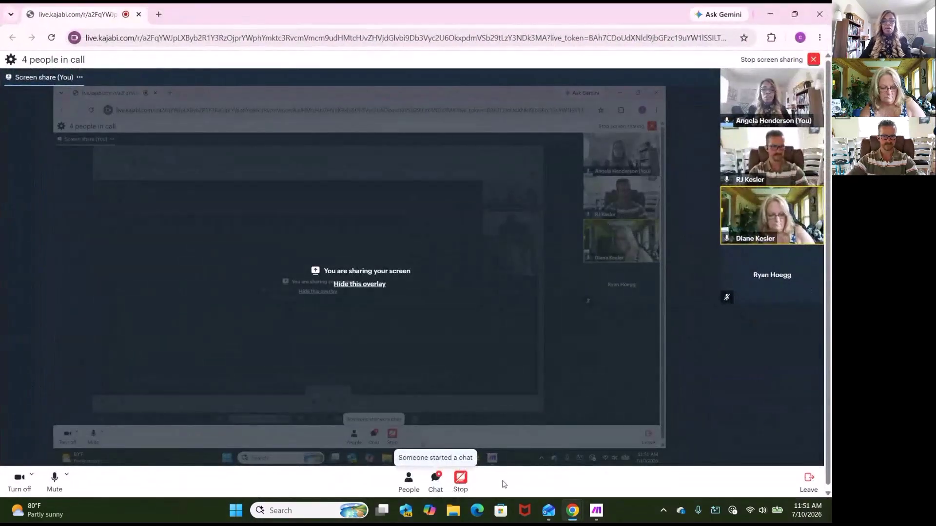
left_click(436, 480)
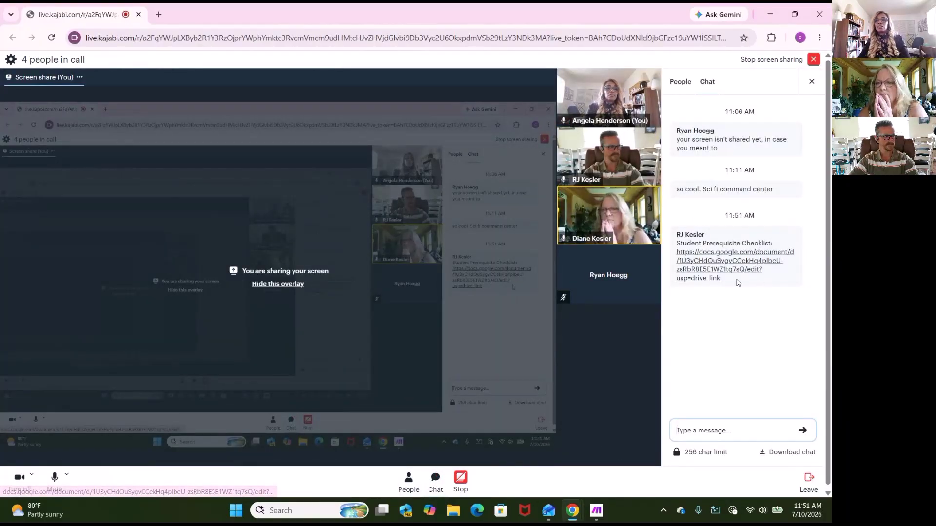
Open the shared Student Prerequisite Checklist and copy its entire starter JSON code block for the system alert message
left_click(725, 264)
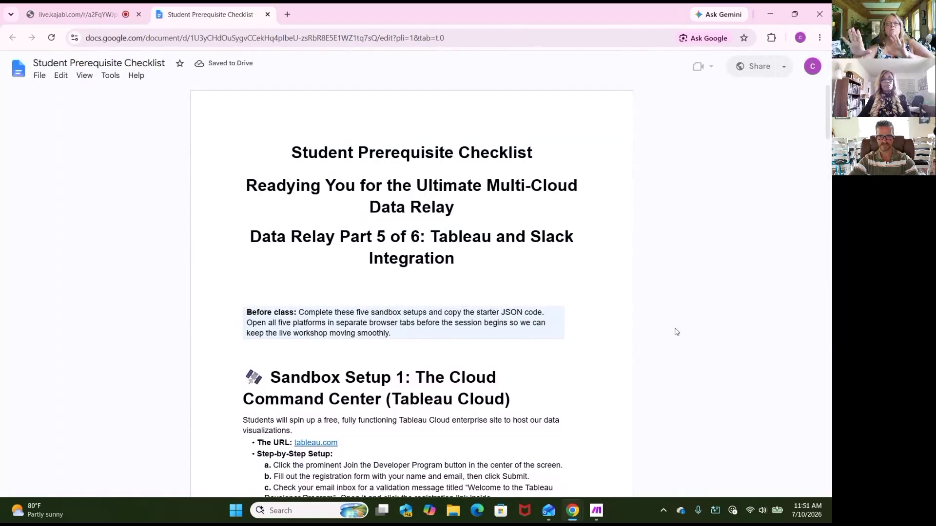
scroll(696, 293, "down", 10)
scroll(690, 364, "down", 20)
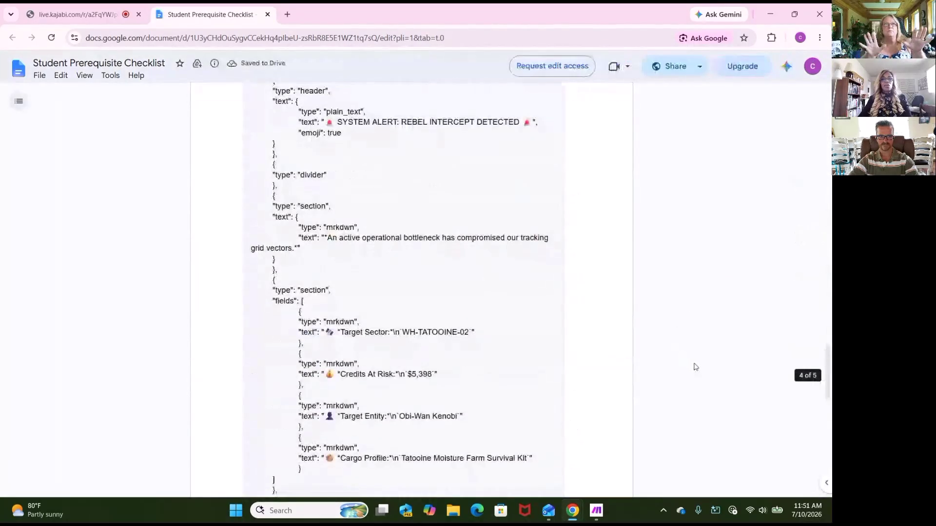
scroll(696, 367, "up", 5)
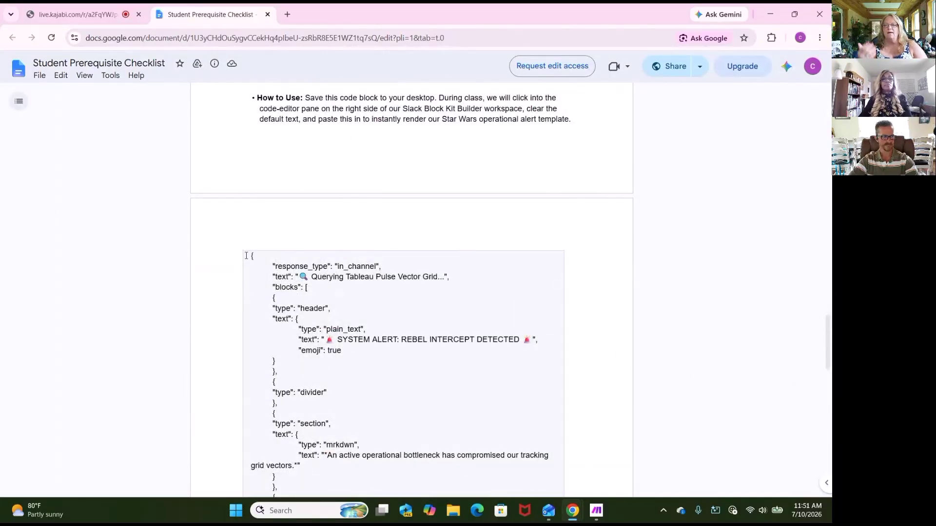
left_click_drag(252, 257, 363, 438)
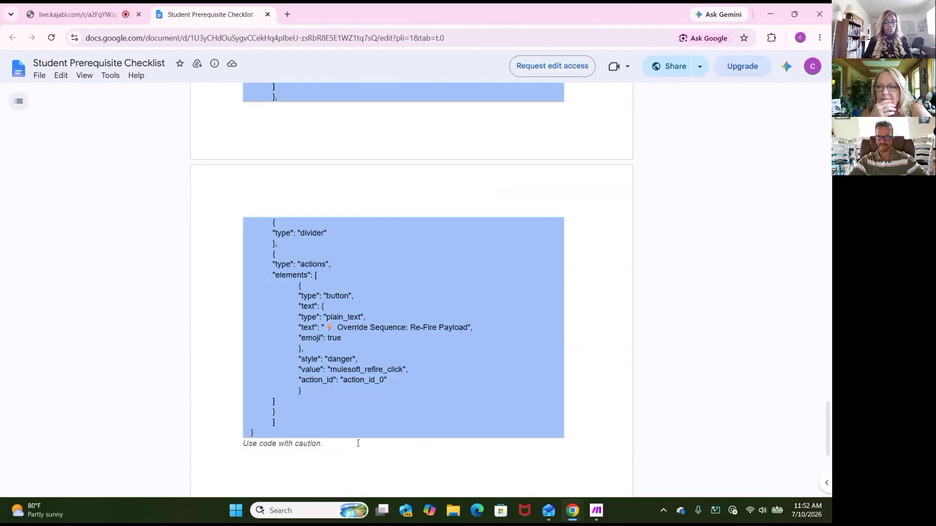
left_click(360, 443)
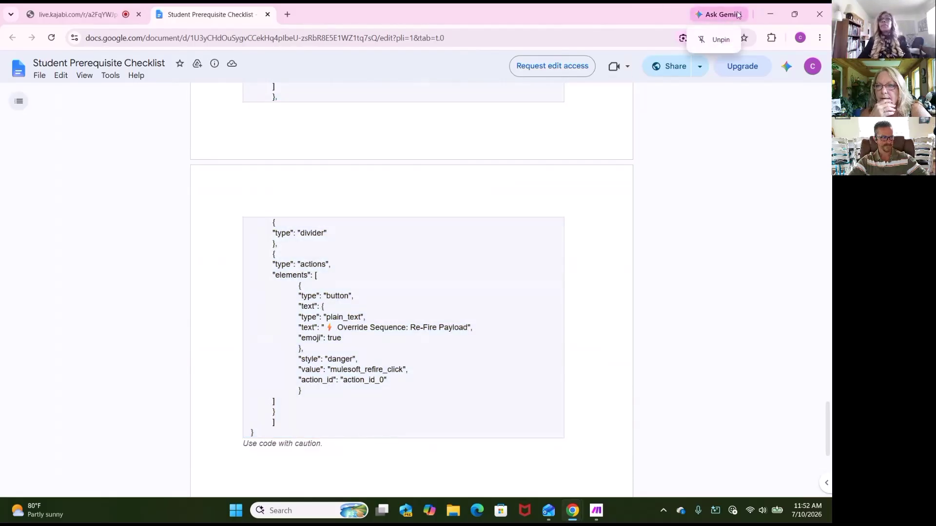
Switch back to Slack's Block Kit Builder and replace the entire restaurant message payload with the copied alert JSON
left_click(771, 15)
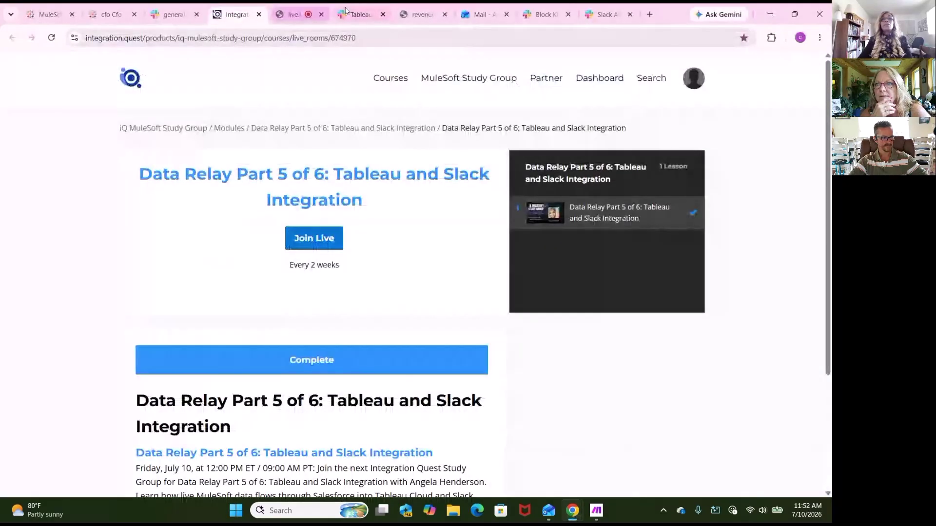
left_click(544, 14)
scroll(558, 184, "up", 2)
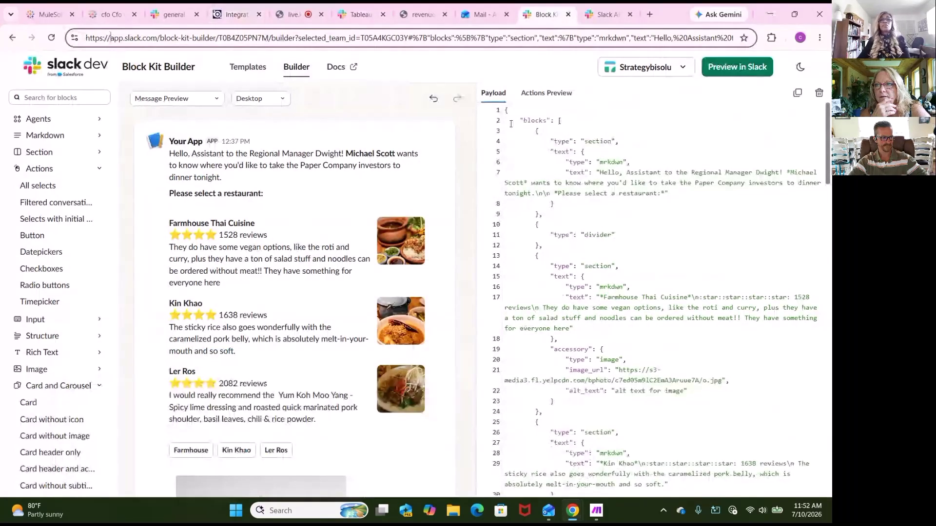
left_click_drag(506, 110, 566, 472)
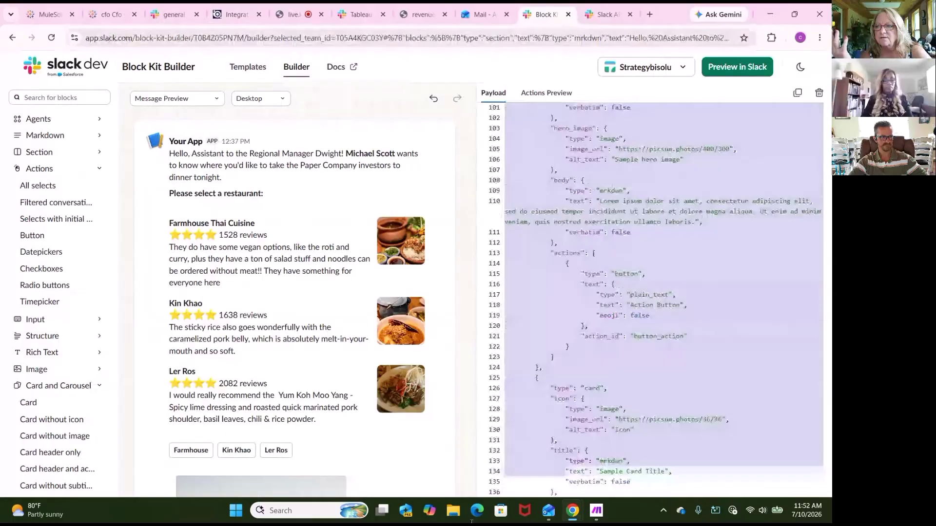
left_click_drag(471, 520, 376, 486)
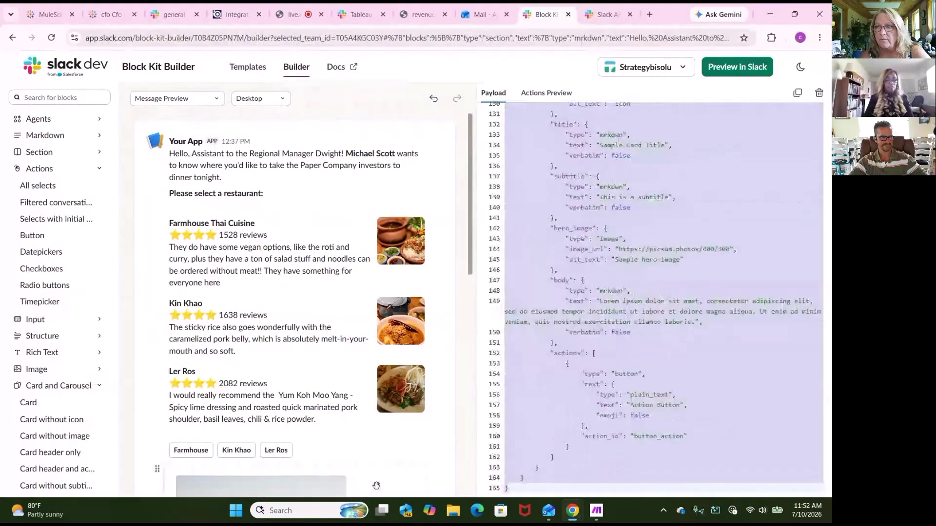
key("ctrl+v")
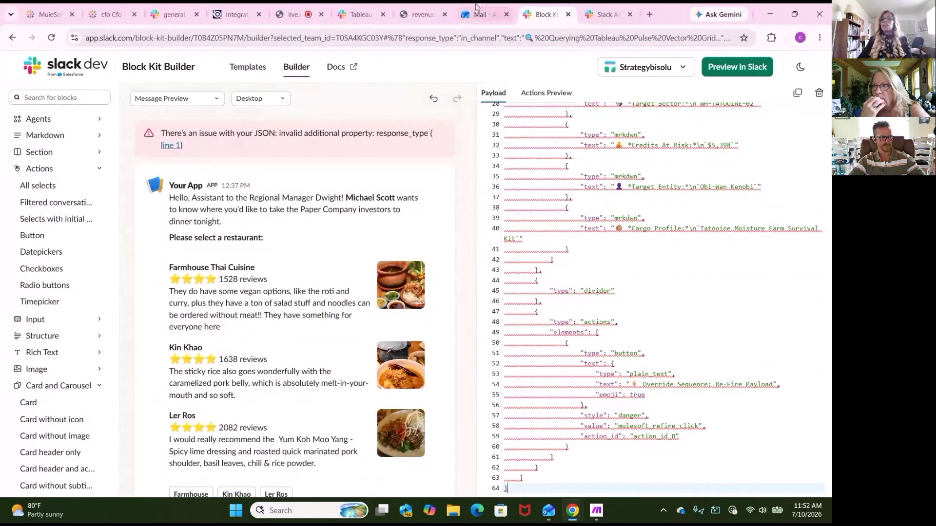
Examine the pasted alert payload from its first line and check the validation issues flagged in the JSON
scroll(608, 310, "up", 4)
scroll(610, 308, "up", 2)
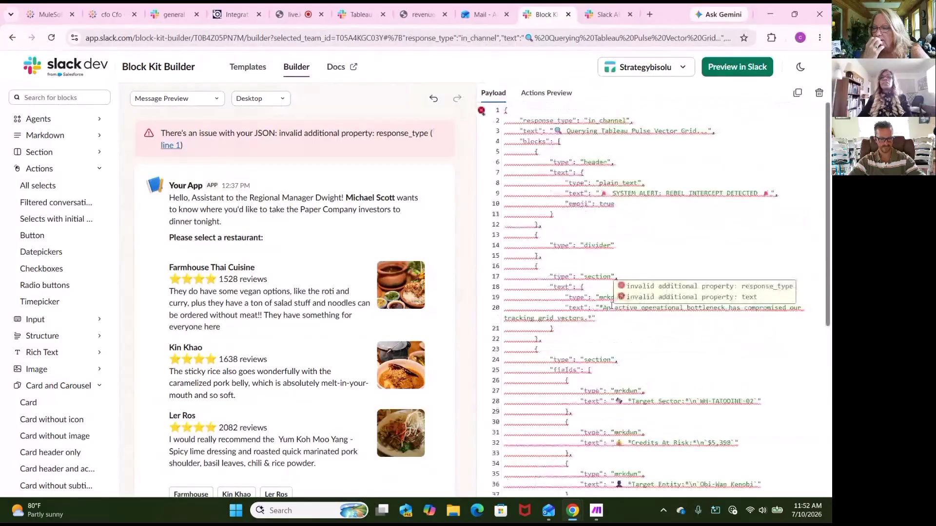
scroll(559, 218, "down", 1)
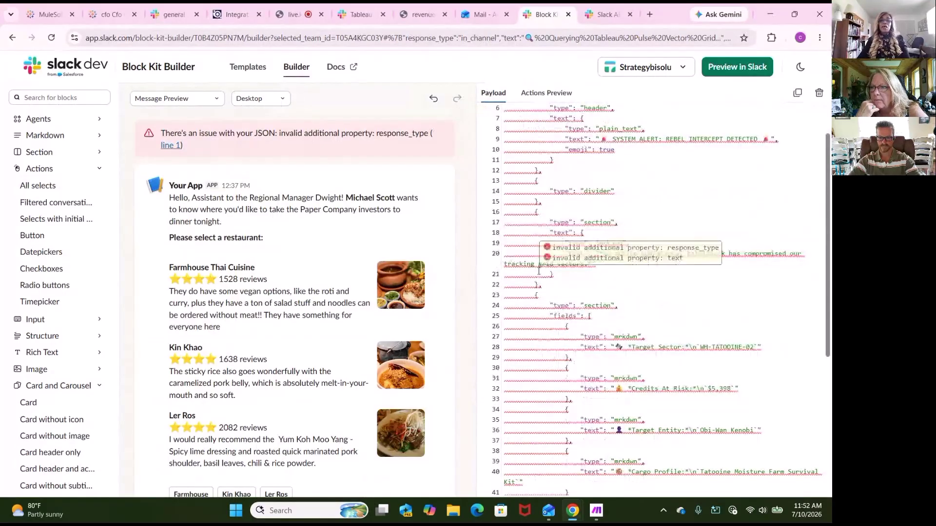
right_click(535, 214)
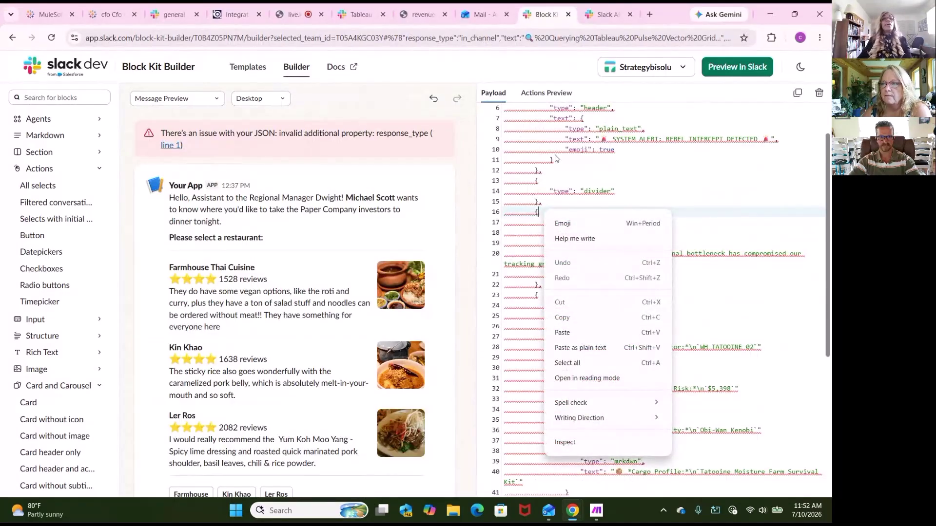
key("Escape")
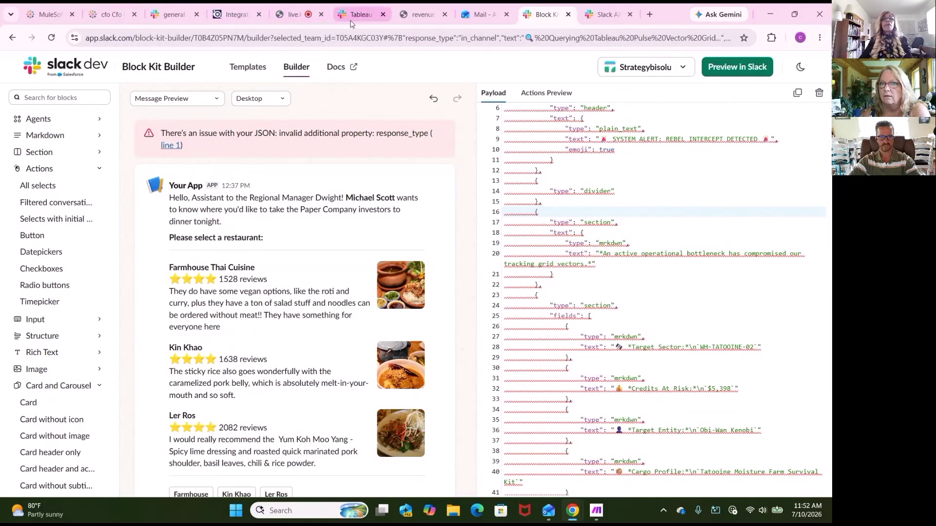
Return to #general in Slack, review the earlier system alerts, and send the /pulse command without a query
left_click(168, 11)
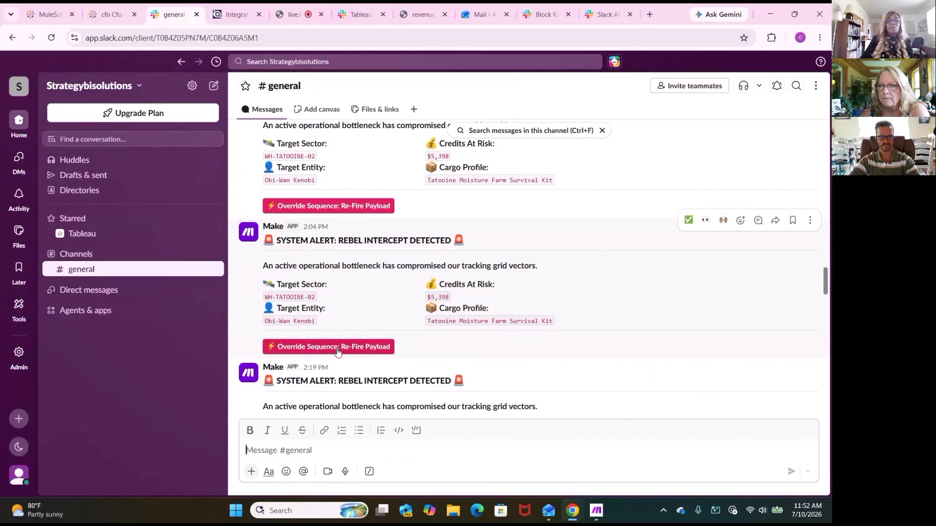
scroll(341, 360, "down", 1)
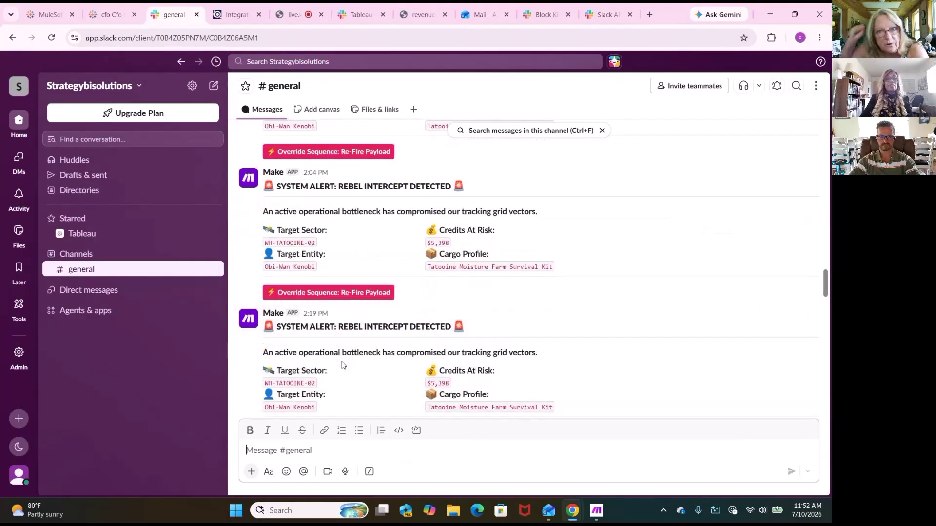
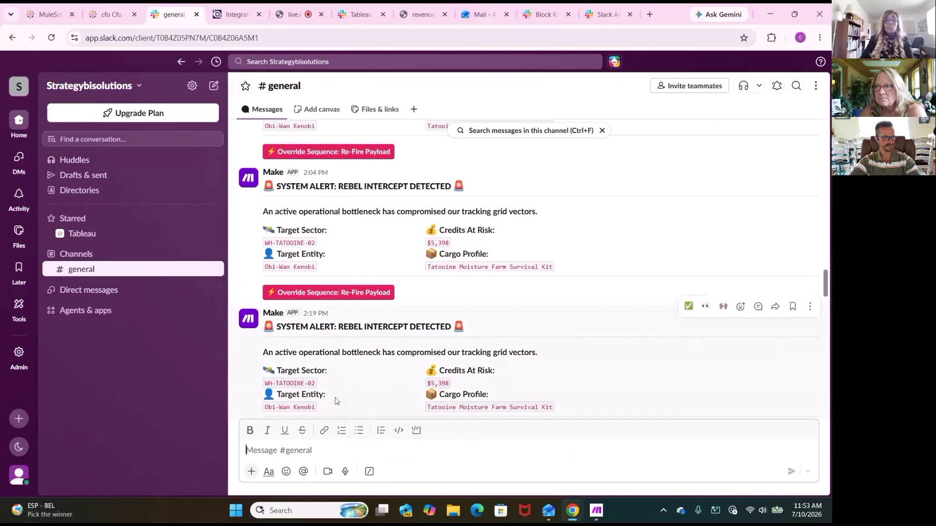
scroll(338, 401, "down", 3)
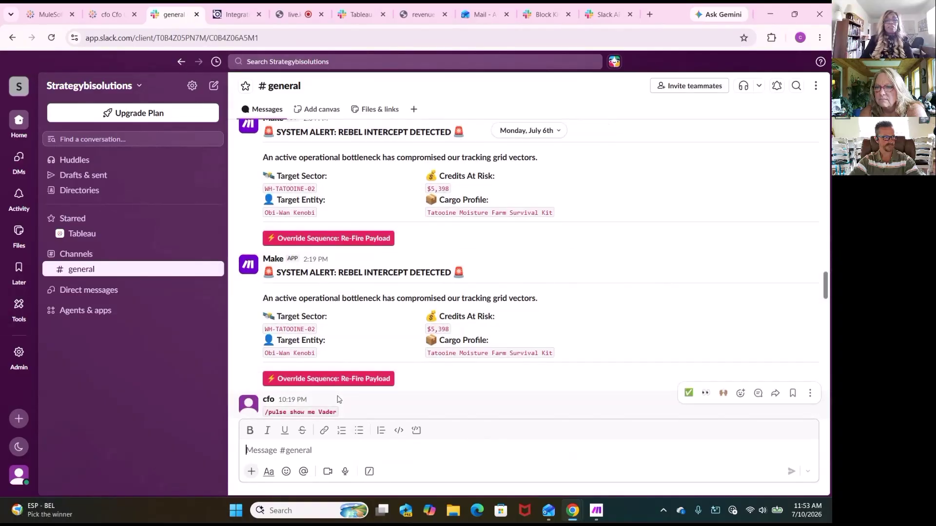
scroll(339, 405, "down", 1)
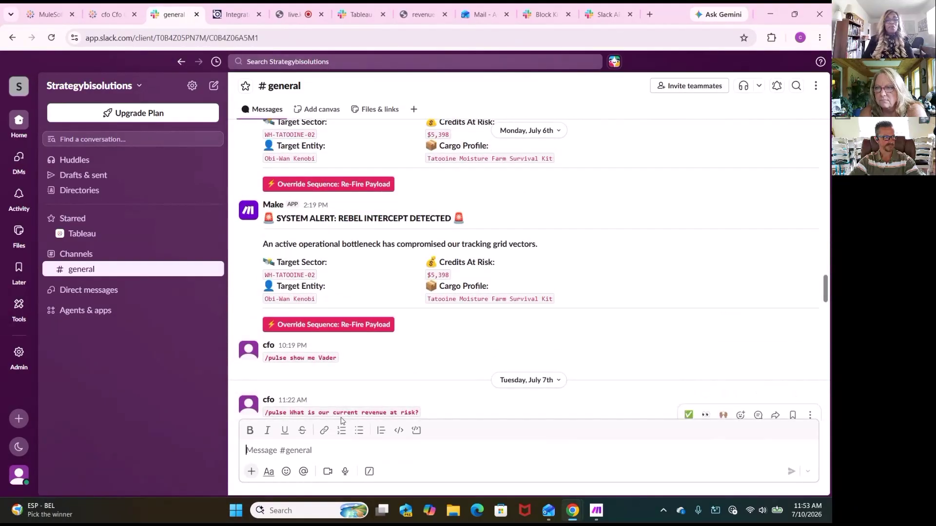
type("/")
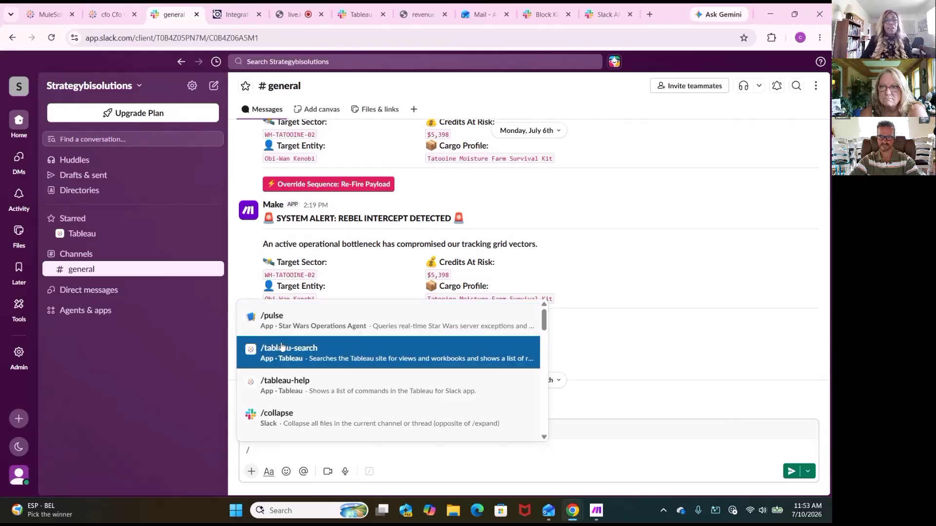
left_click(277, 322)
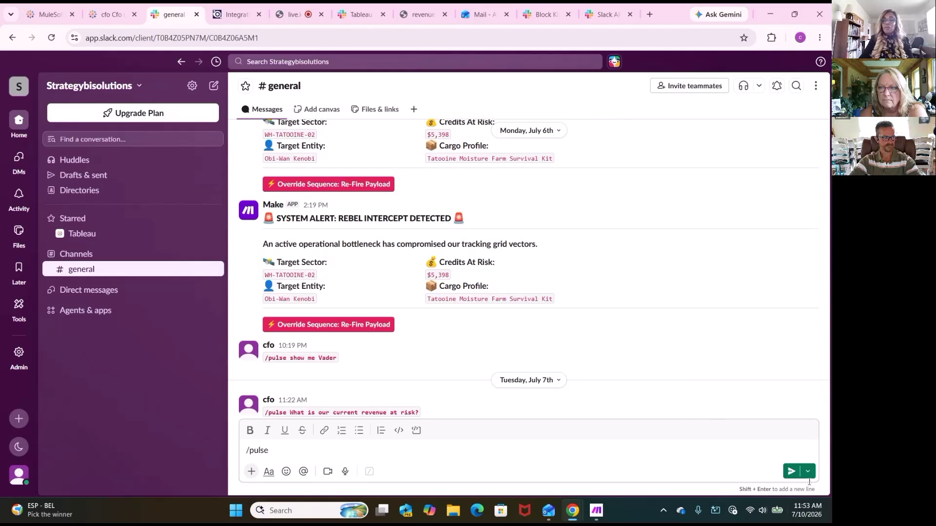
left_click(791, 471)
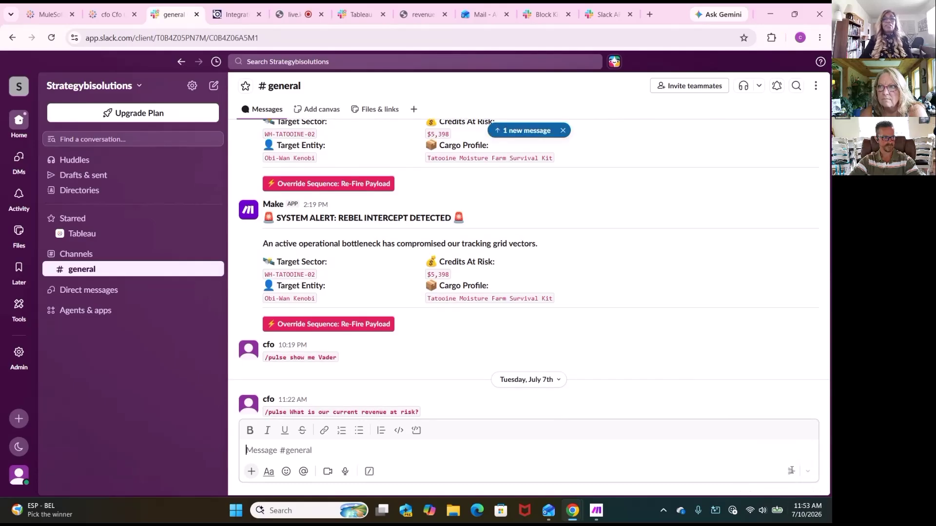
left_click(545, 136)
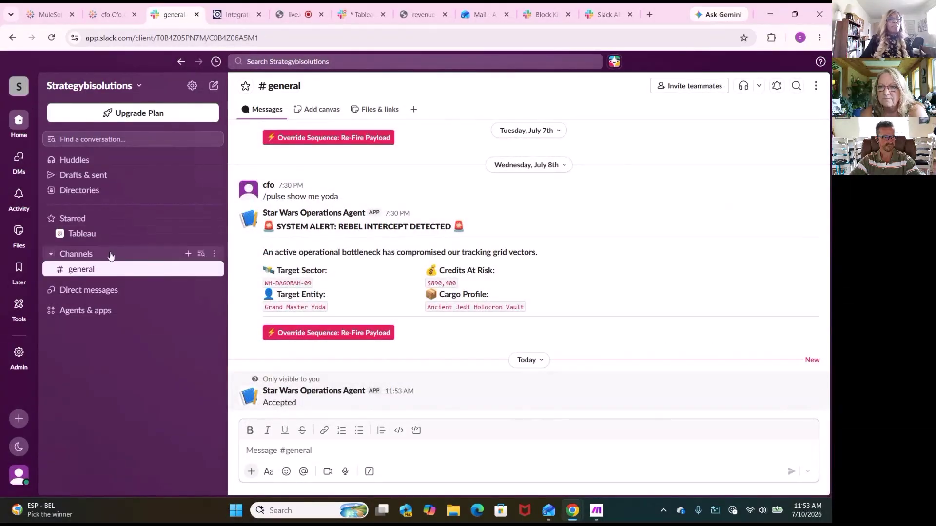
Check the Tableau app's home briefly, return to #general and send the /pulse command with the query C3PO
left_click(100, 237)
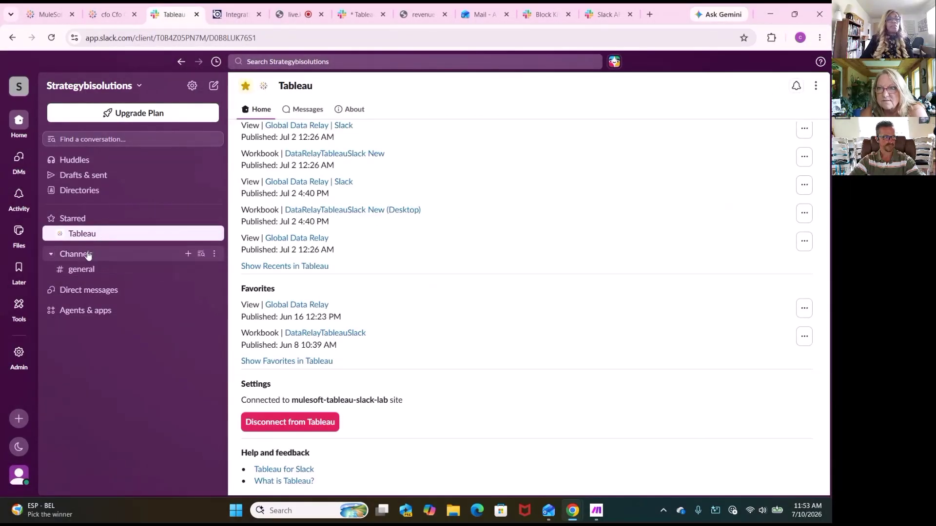
left_click(93, 269)
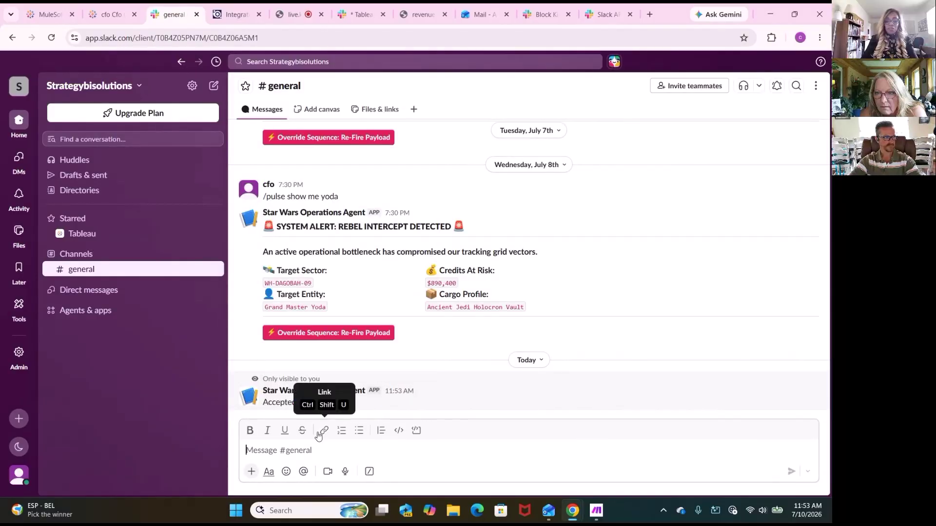
type("/")
key("BackSpace")
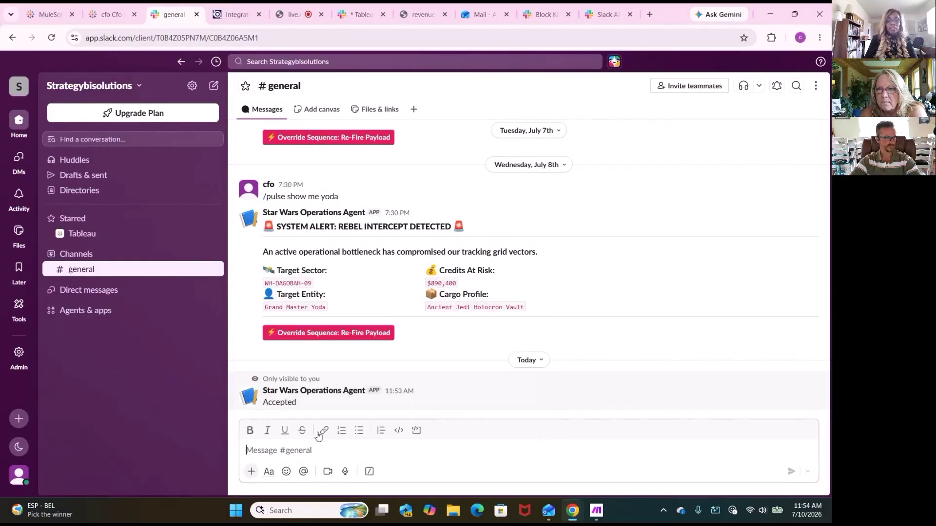
type("/")
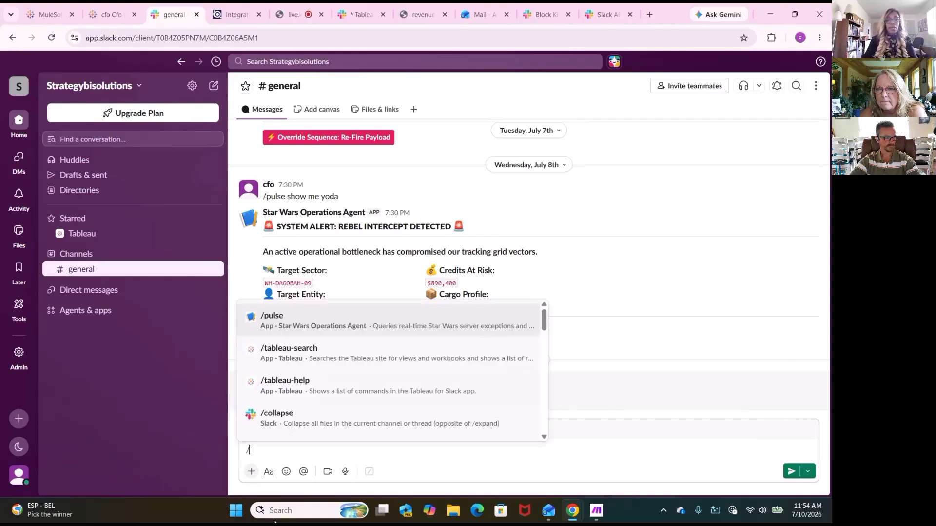
type("pulse")
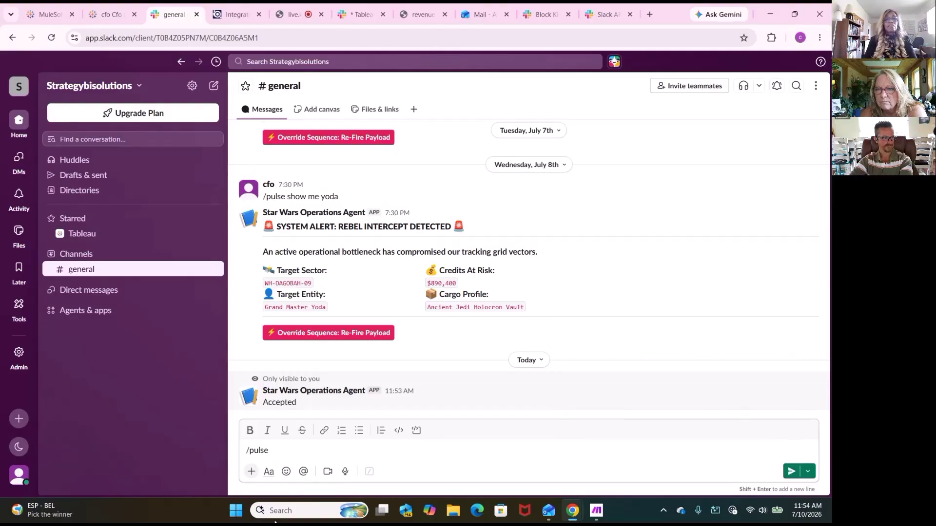
type("C3")
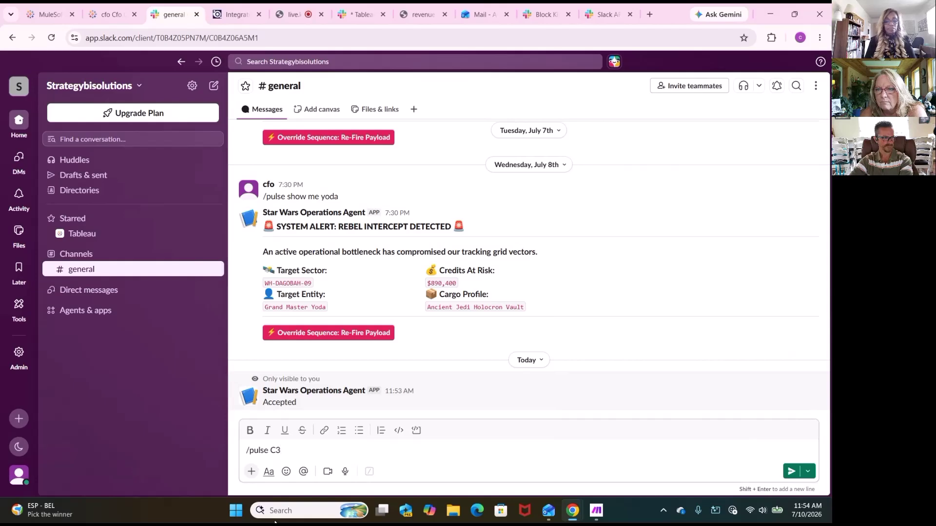
type("P")
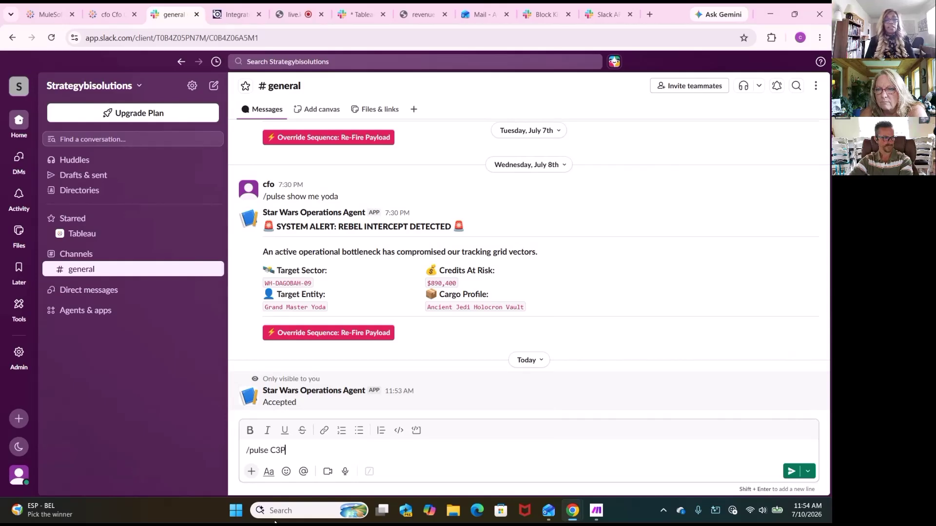
type("o")
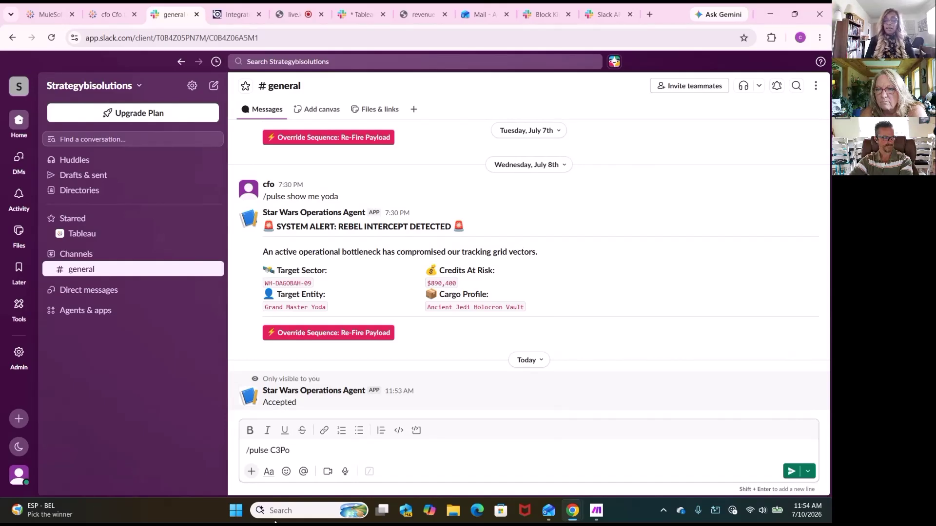
type("O")
key("Return")
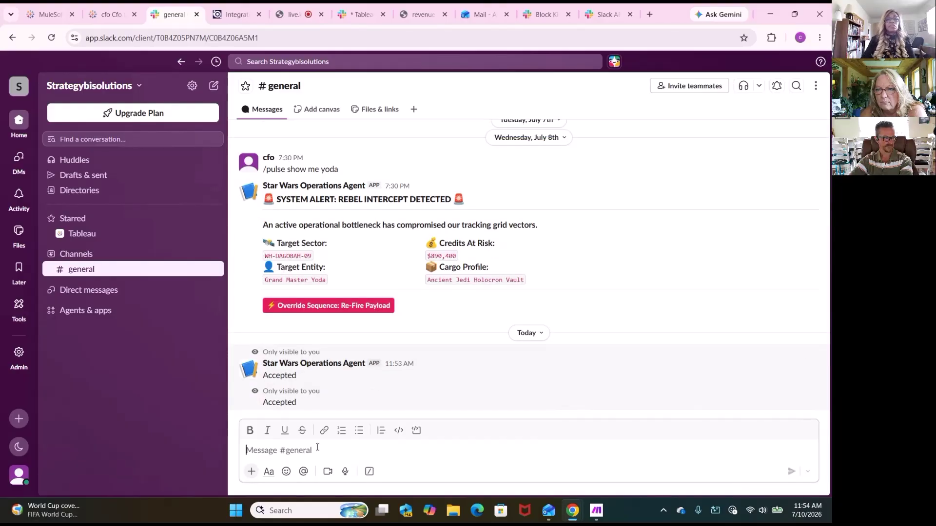
Review the earlier /pulse requests and the Star Wars Operations Agent's replies in #general
scroll(441, 375, "up", 3)
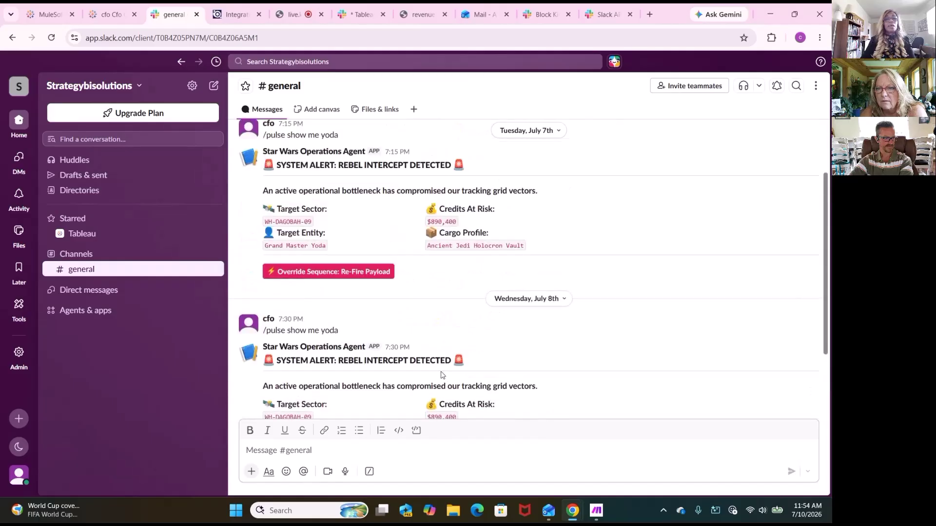
scroll(441, 374, "up", 5)
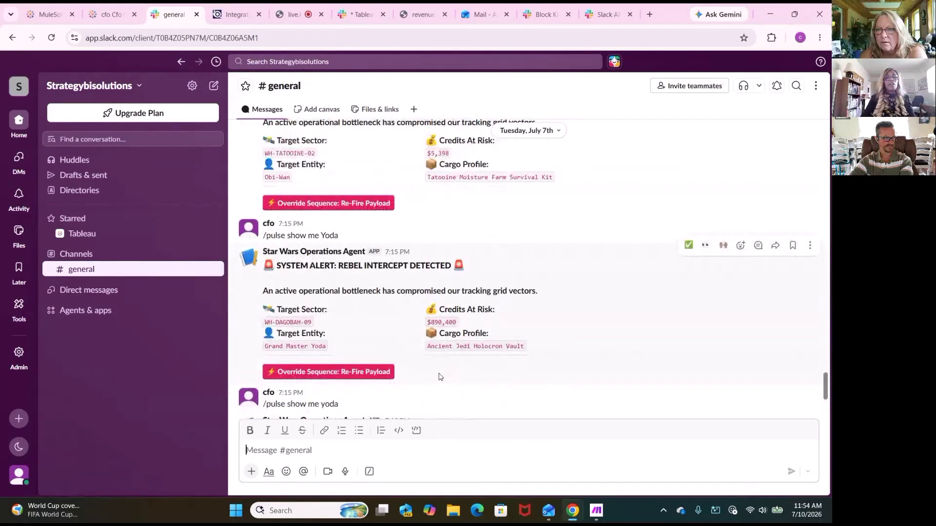
scroll(438, 377, "up", 3)
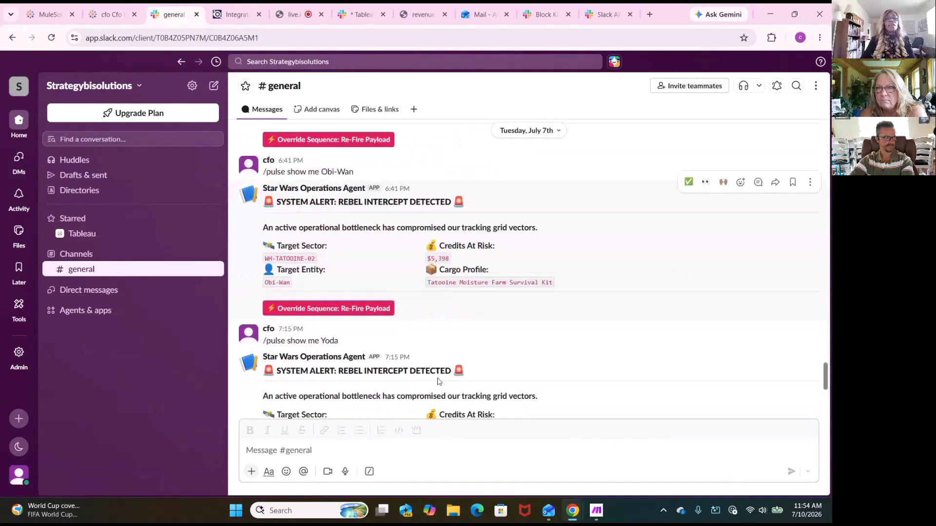
Go to the latest messages in #general and send the /pulse command with the query obi-wan
scroll(437, 382, "down", 3)
right_click(437, 382)
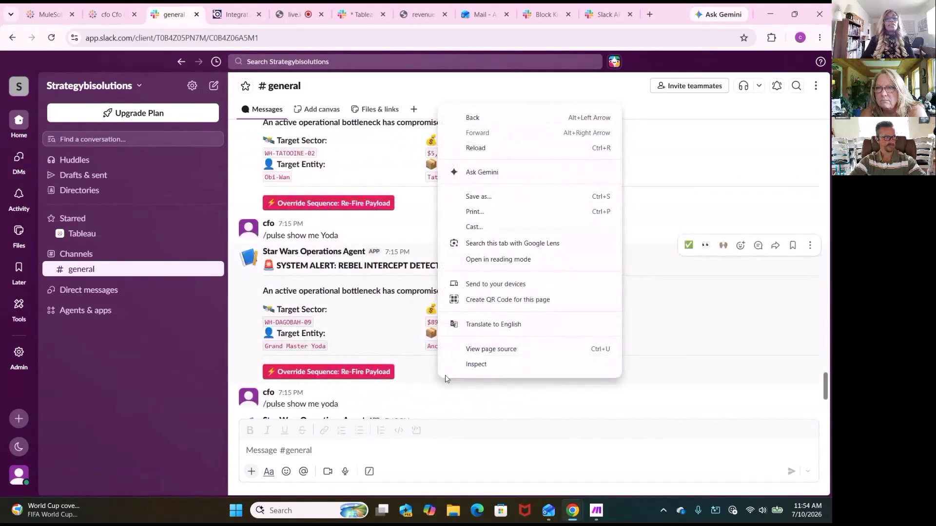
left_click(271, 355)
scroll(293, 380, "down", 10)
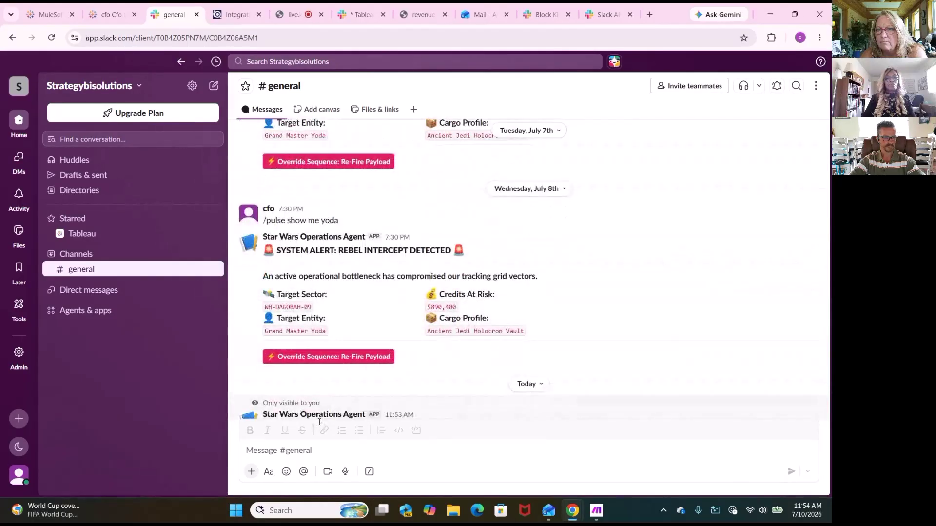
left_click(284, 457)
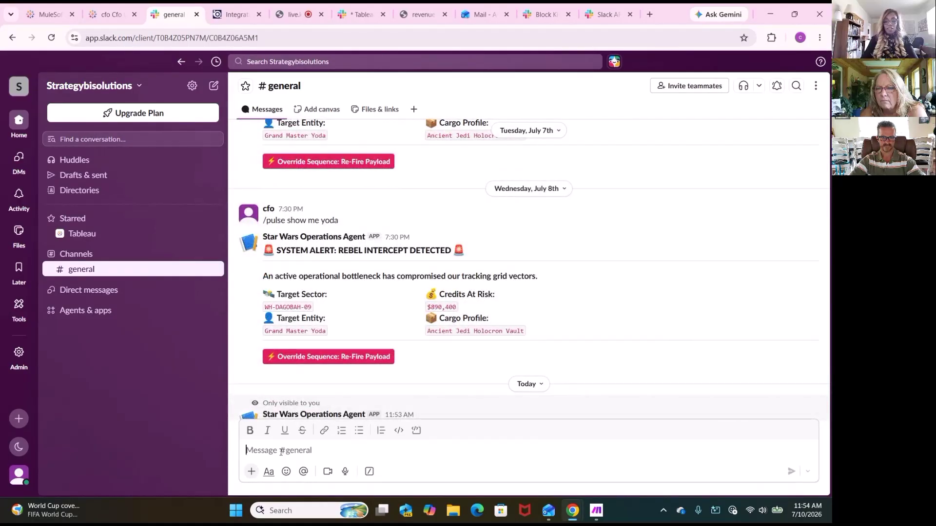
type("/p")
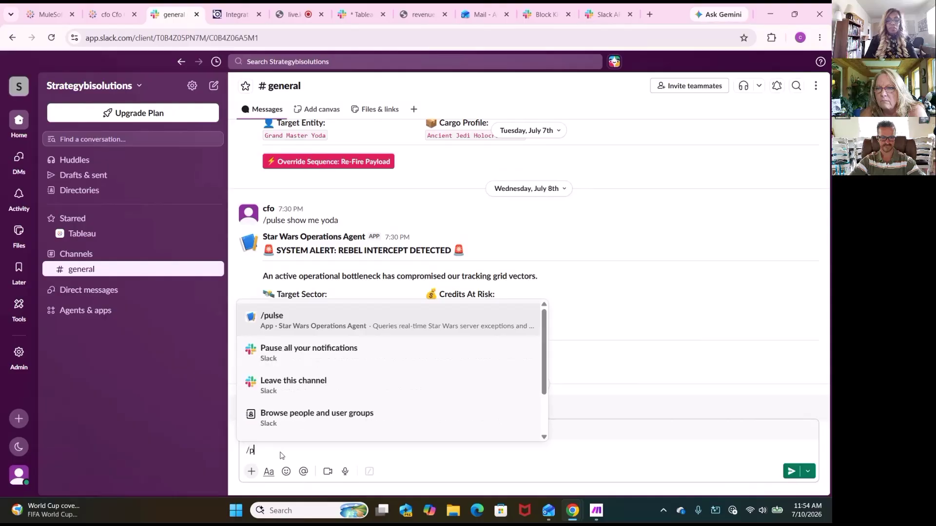
type("ulse ob")
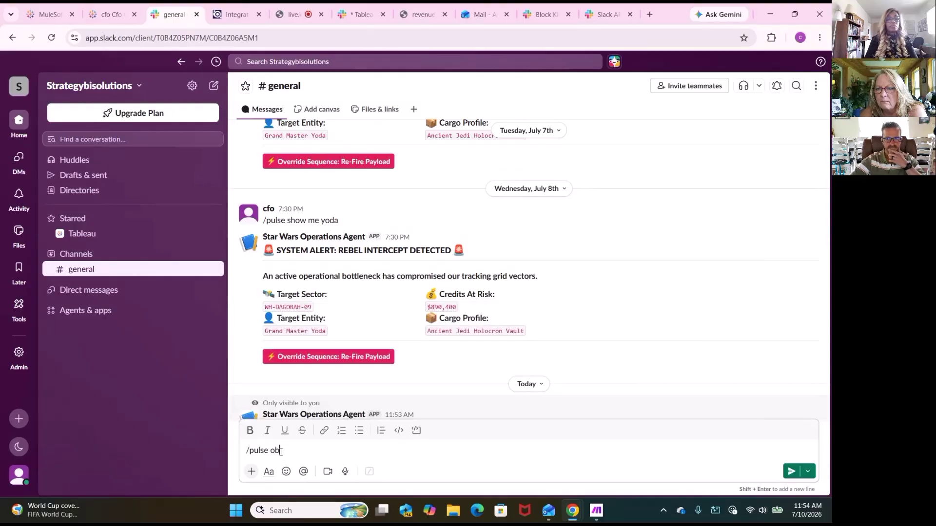
type("i-wan")
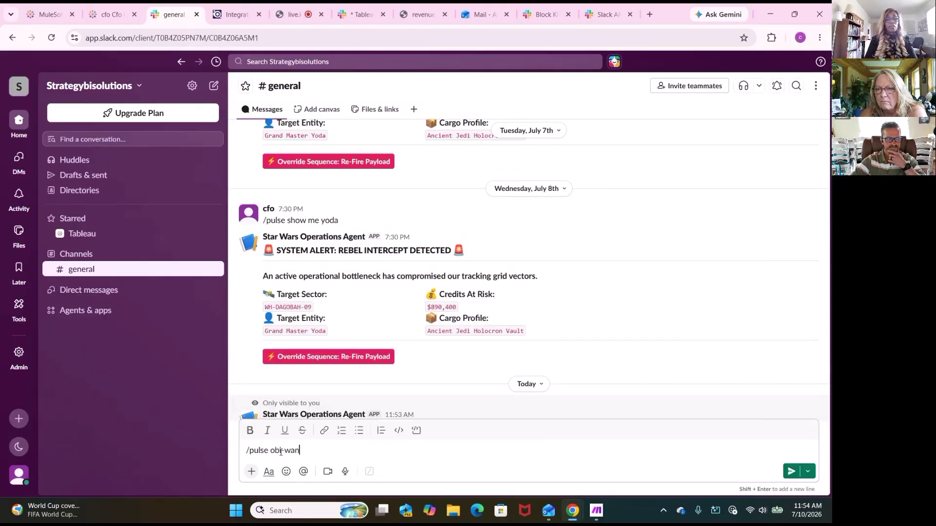
key("Return")
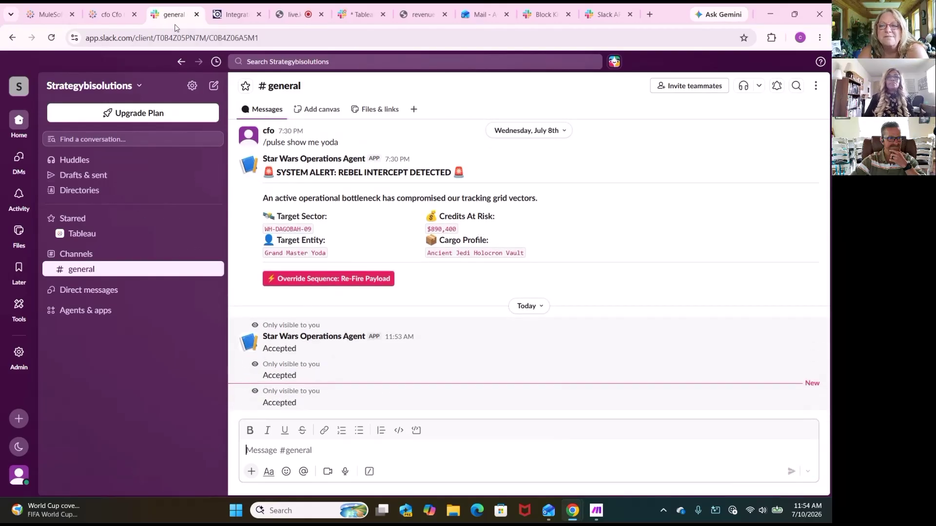
Check the alert payload in Block Kit Builder, return to #general and review how the earlier /pulse requests were worded
left_click(541, 15)
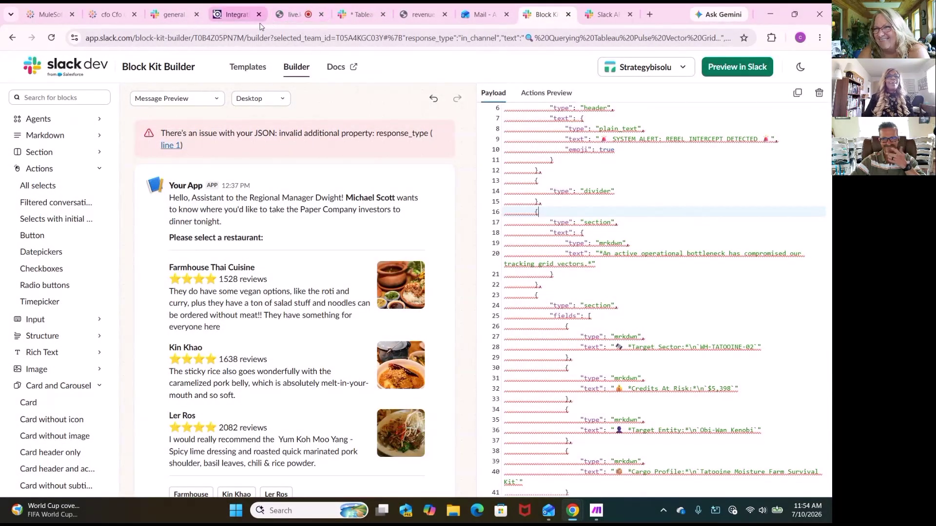
left_click(178, 22)
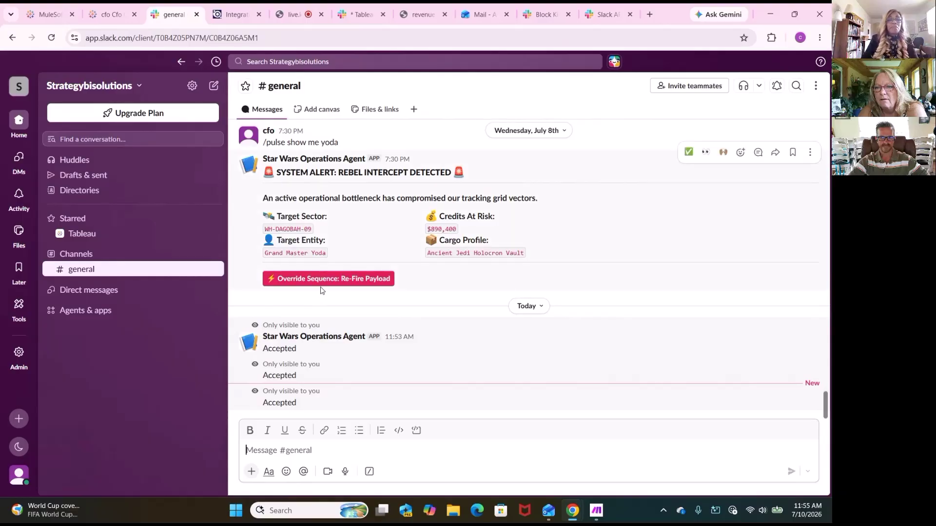
scroll(297, 251, "up", 5)
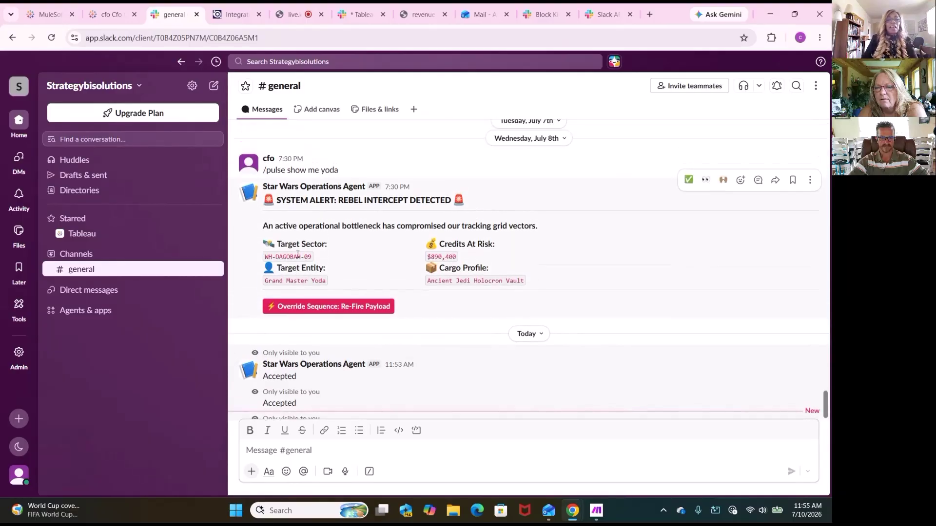
scroll(301, 257, "up", 8)
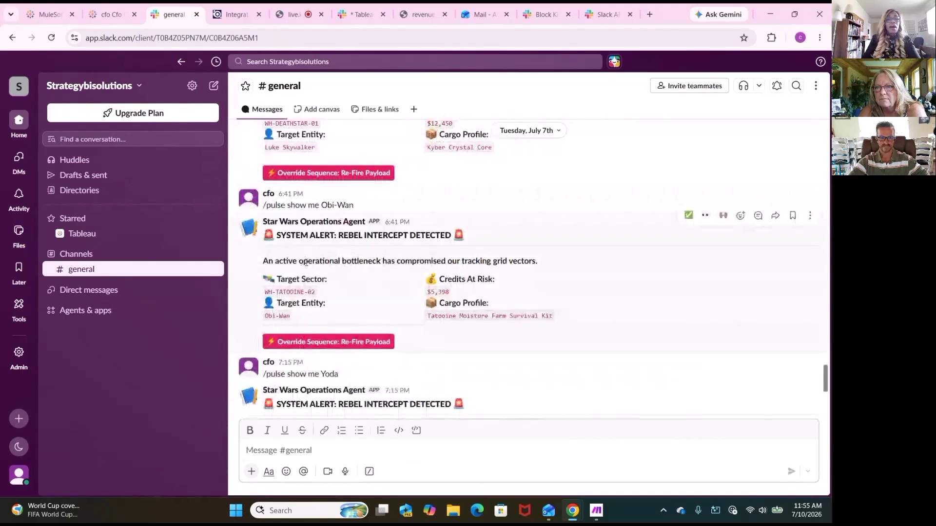
scroll(301, 262, "up", 2)
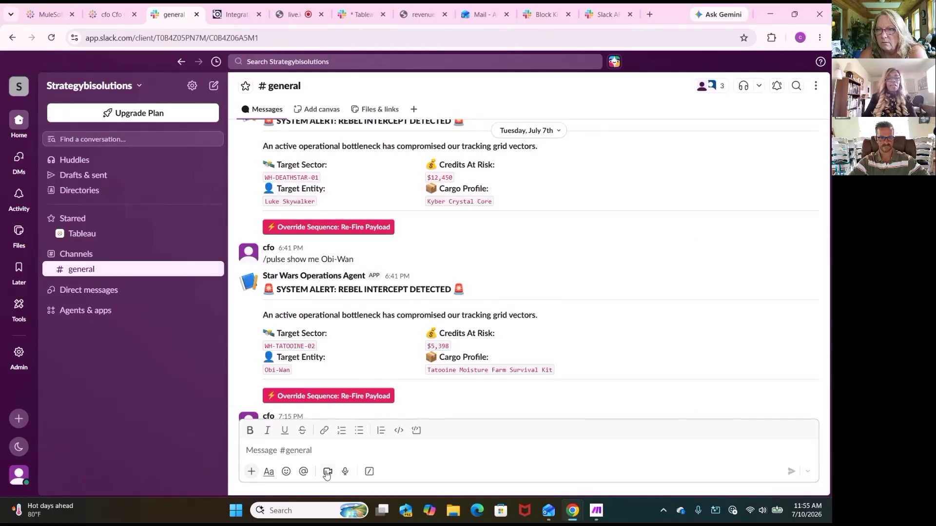
Send the /pulse command with the query "show me skywalker" in #general and bring the Star Wars Operations Agent's reply into view
type("/pu")
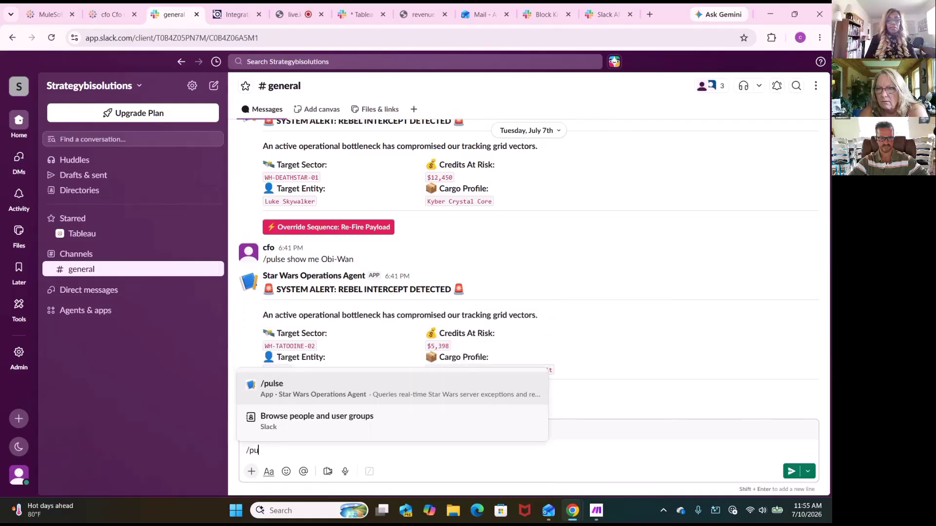
type("lse h")
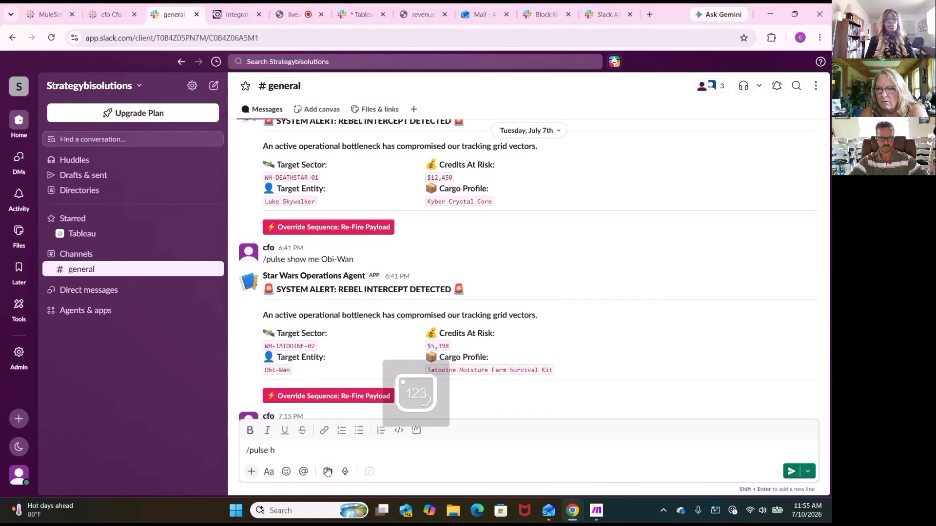
key("BackSpace")
type("show me sk")
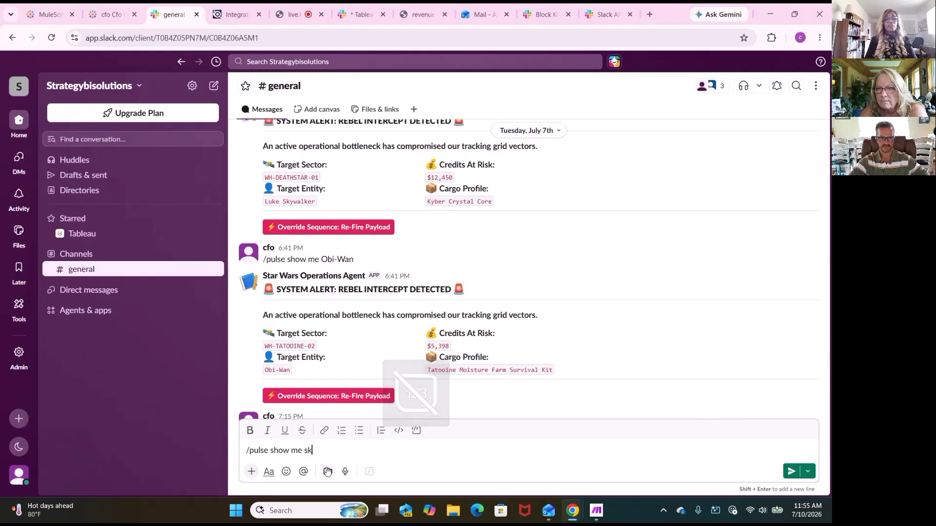
type("ywalker")
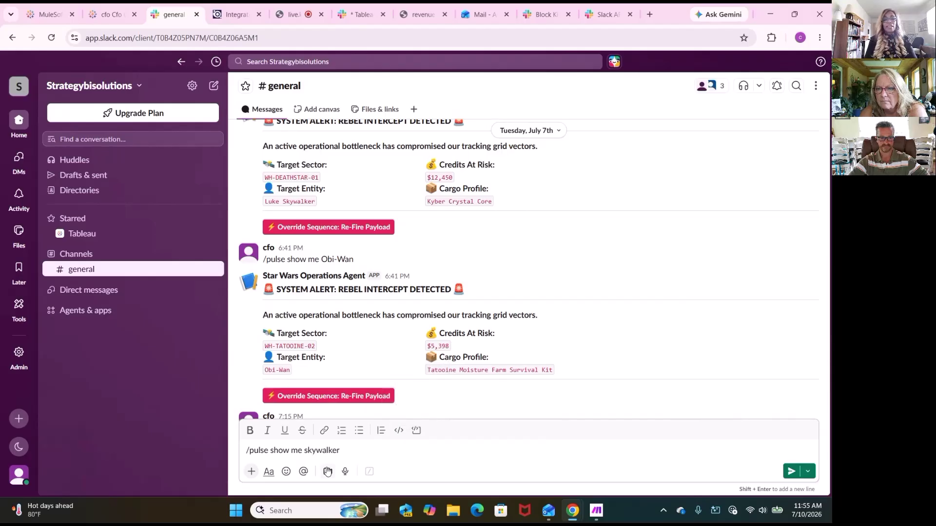
key("Return")
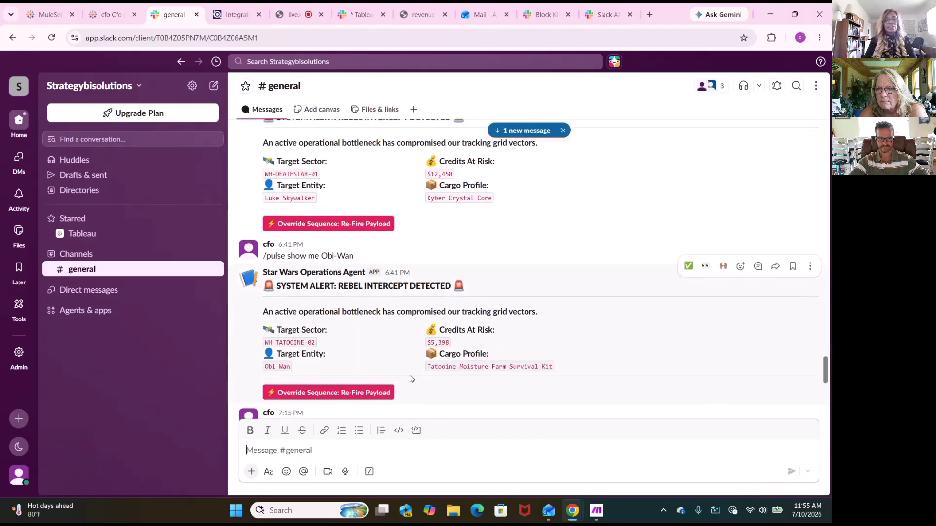
scroll(409, 378, "down", 1)
scroll(408, 377, "down", 8)
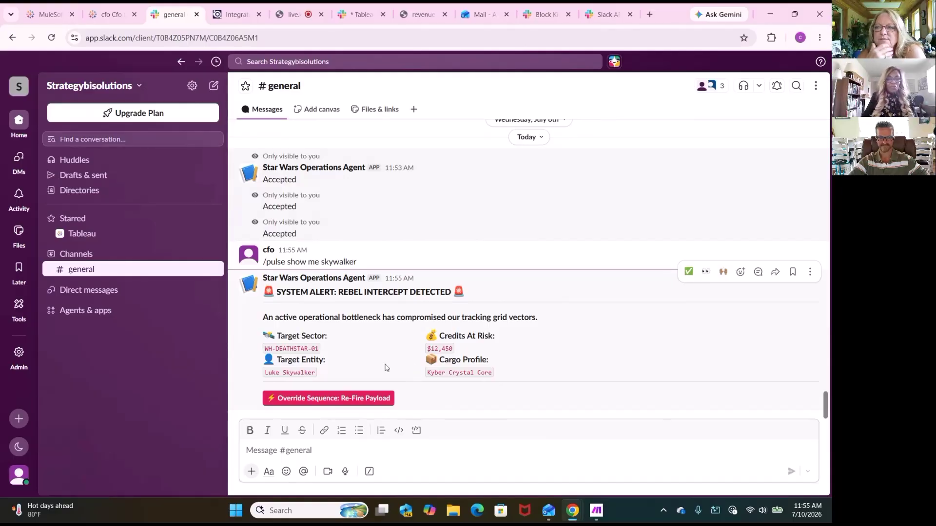
Send the /pulse command with the query "show me leia" in #general
type("/")
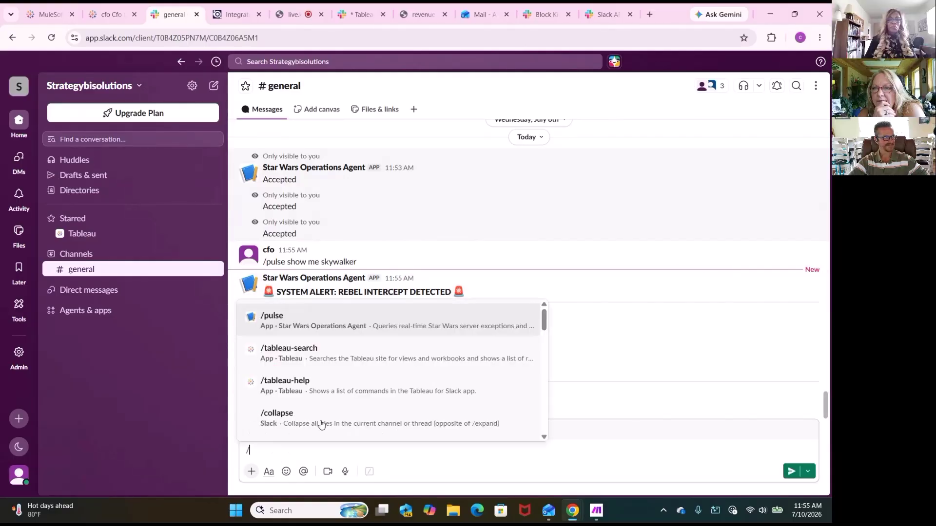
key("BackSpace")
type("u")
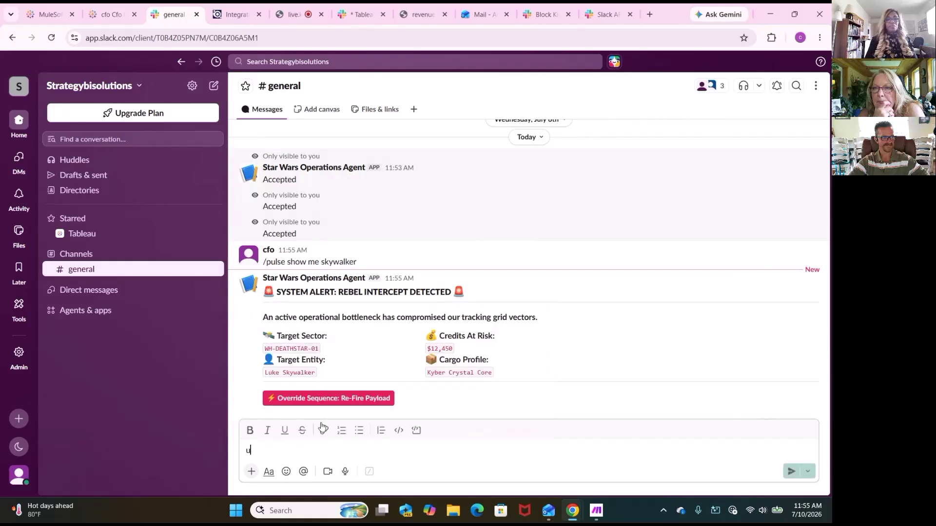
key("BackSpace")
type("/")
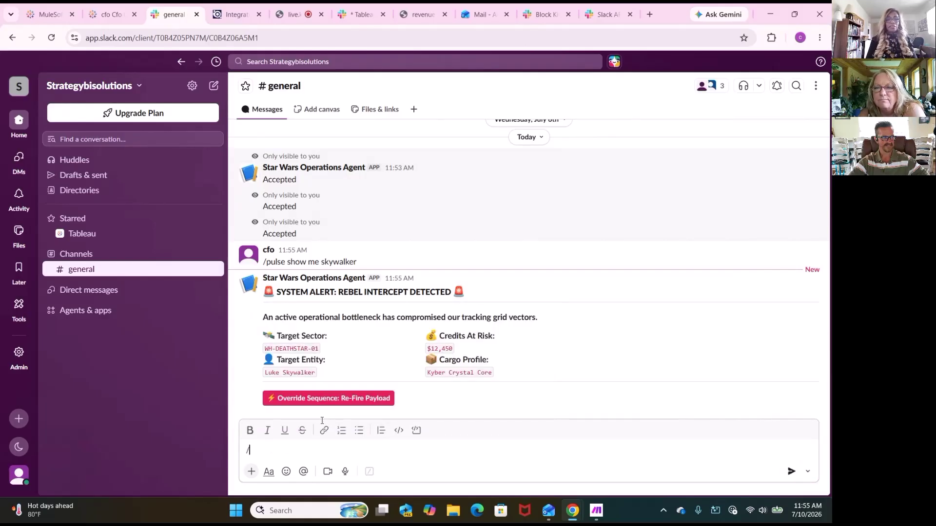
type("pulse ")
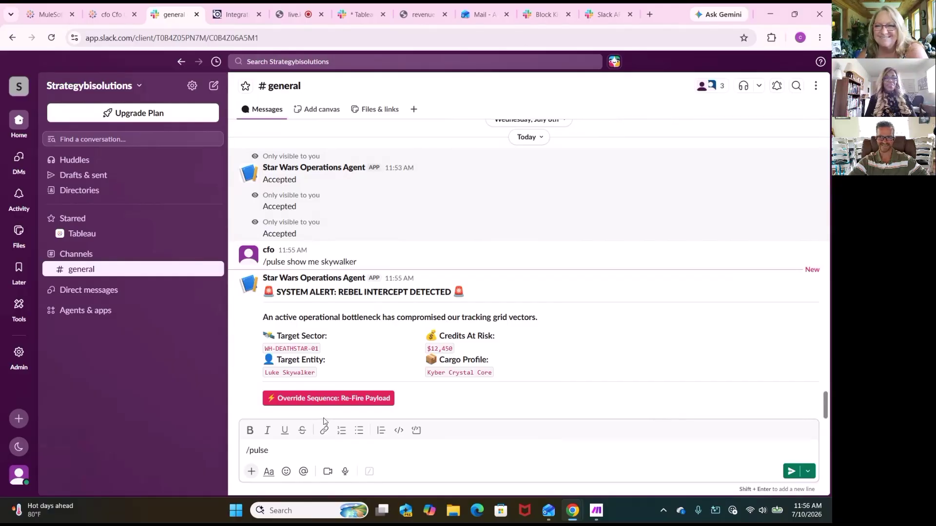
type("show me")
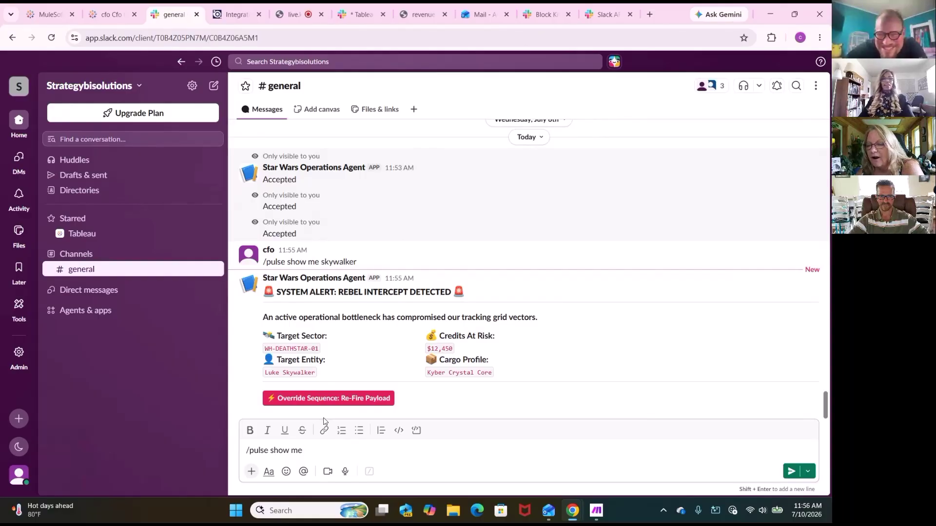
type(" leia")
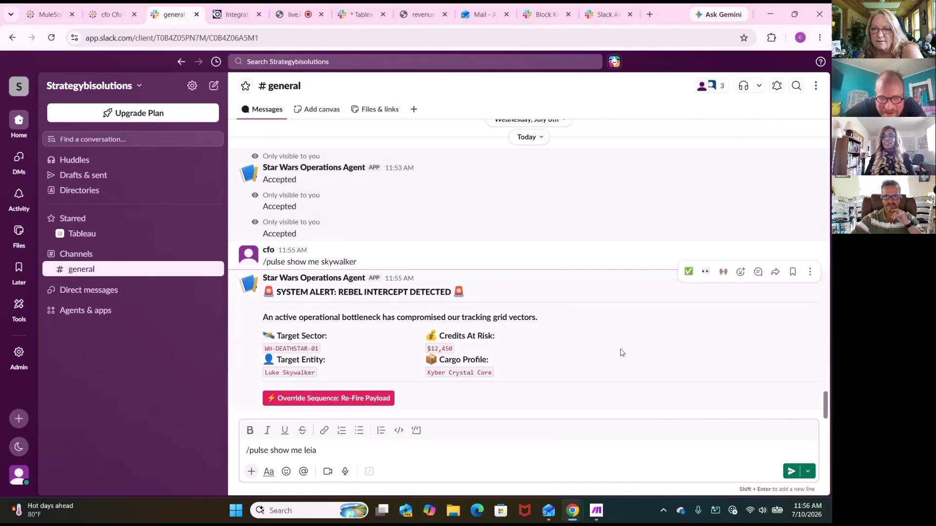
left_click(791, 472)
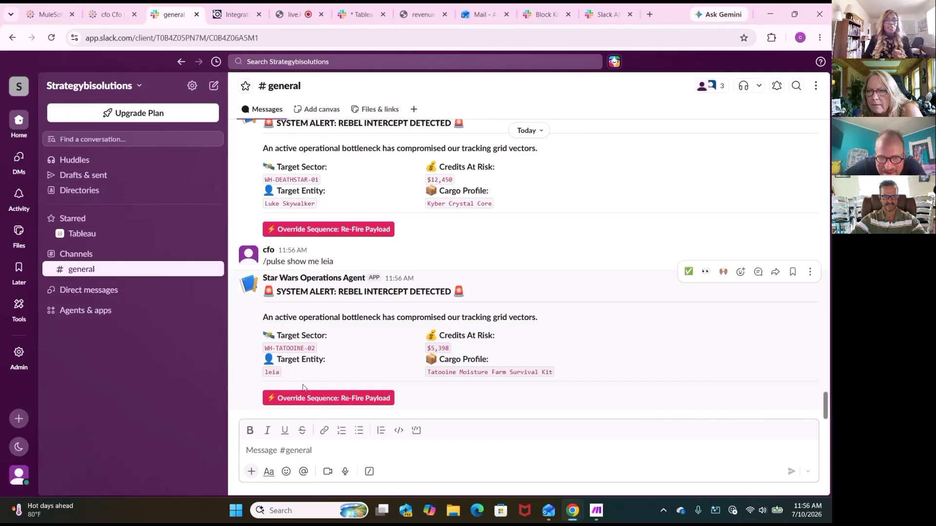
Look back over today's replies in #general and send the /pulse command with the query "show me mace"
scroll(309, 387, "up", 5)
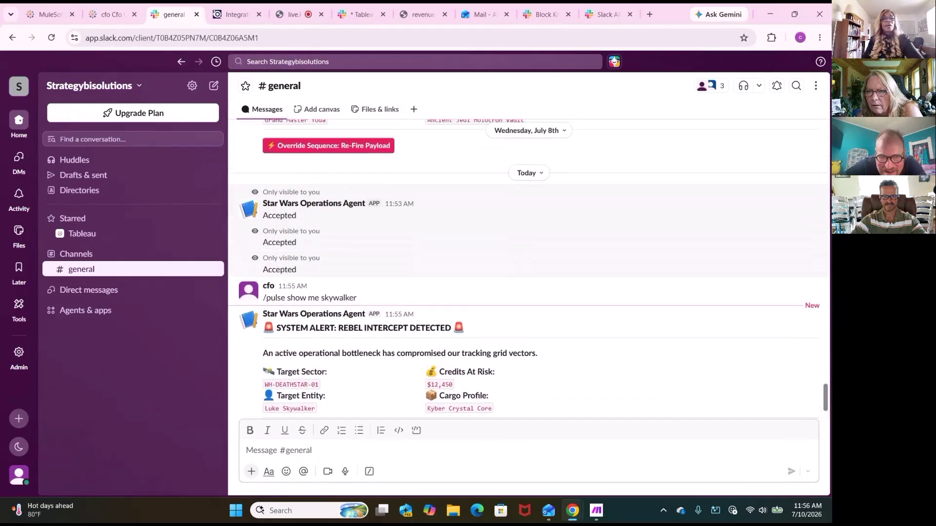
scroll(528, 271, "up", 3)
scroll(528, 271, "down", 2)
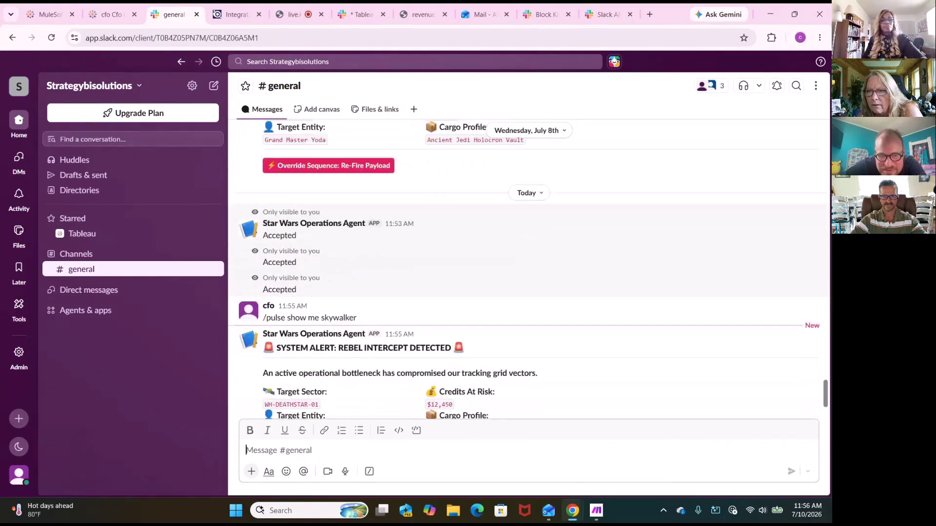
scroll(324, 388, "down", 5)
type("/")
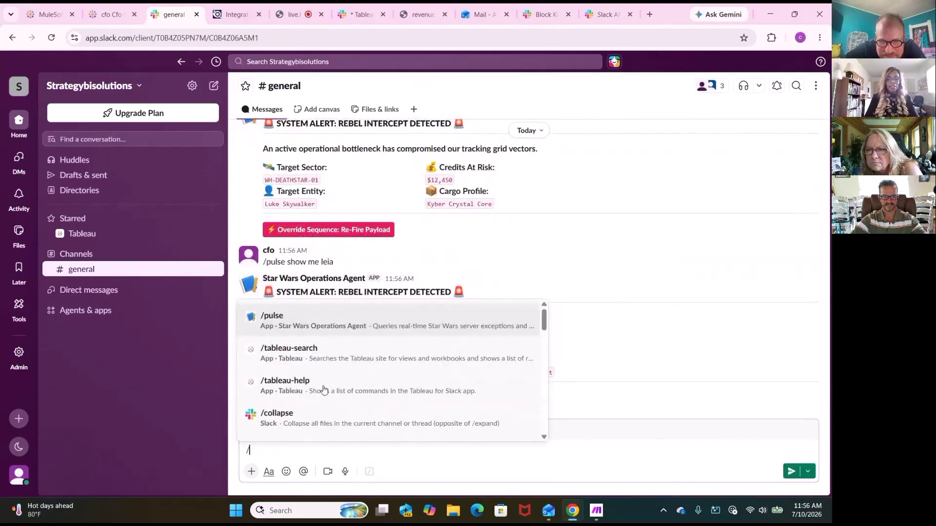
type("sho")
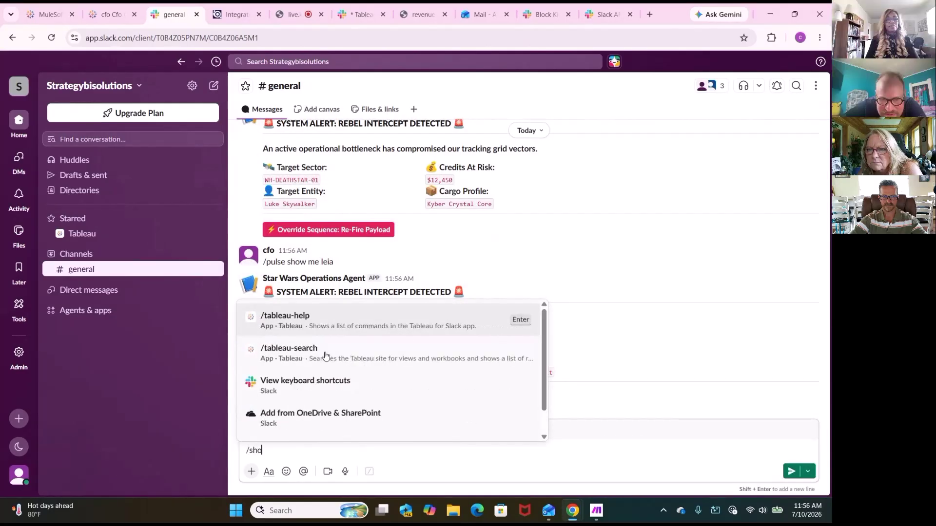
key("BackSpace")
key("BackSpace")
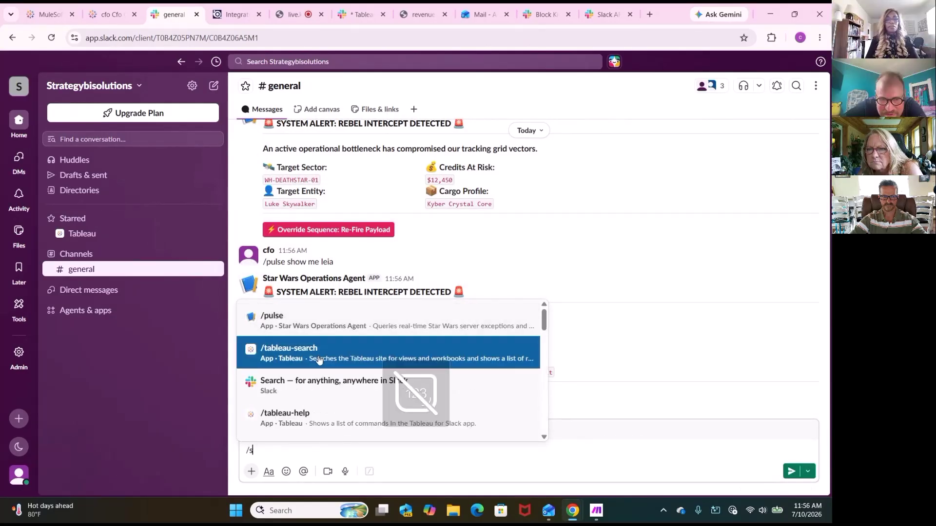
key("BackSpace")
type("p")
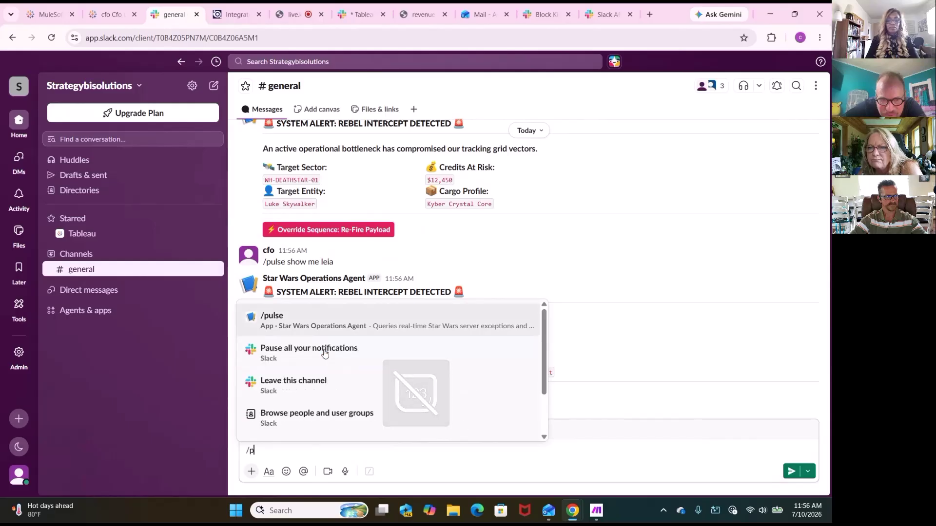
type("ulse show ")
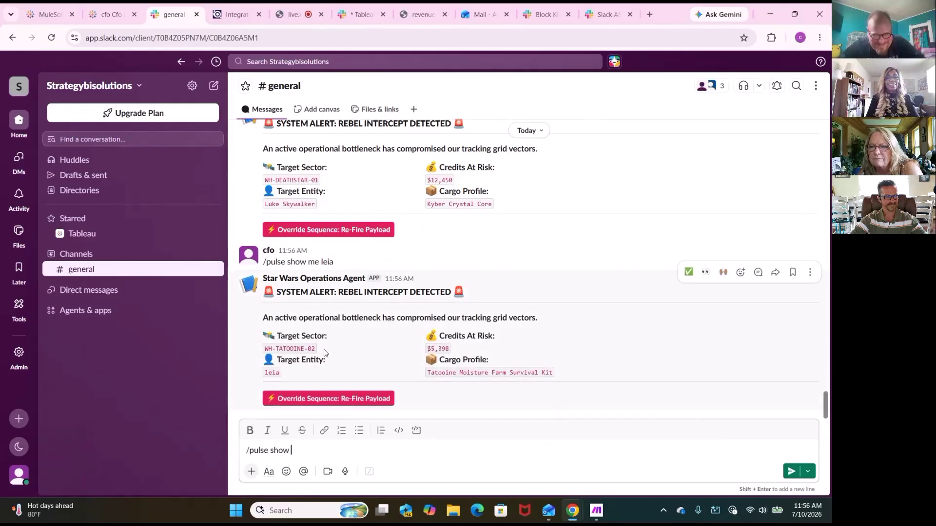
type("me")
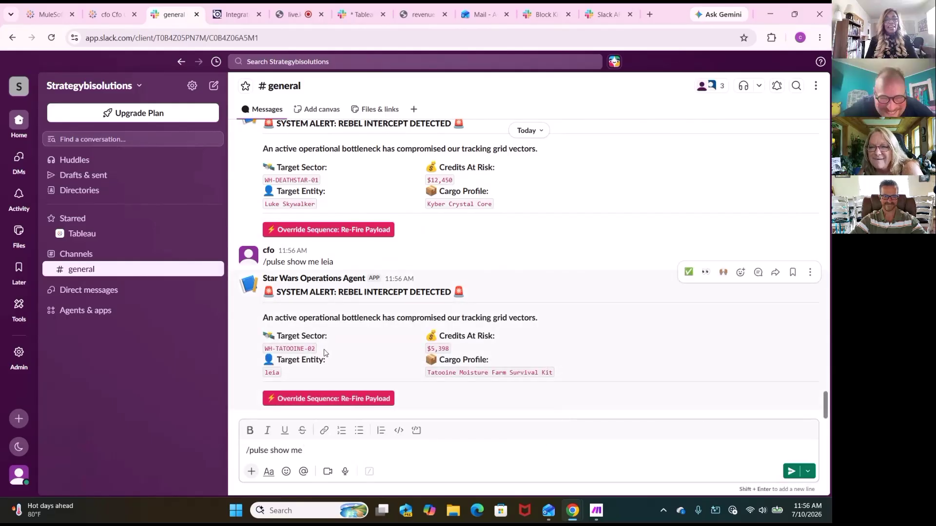
type(" mace")
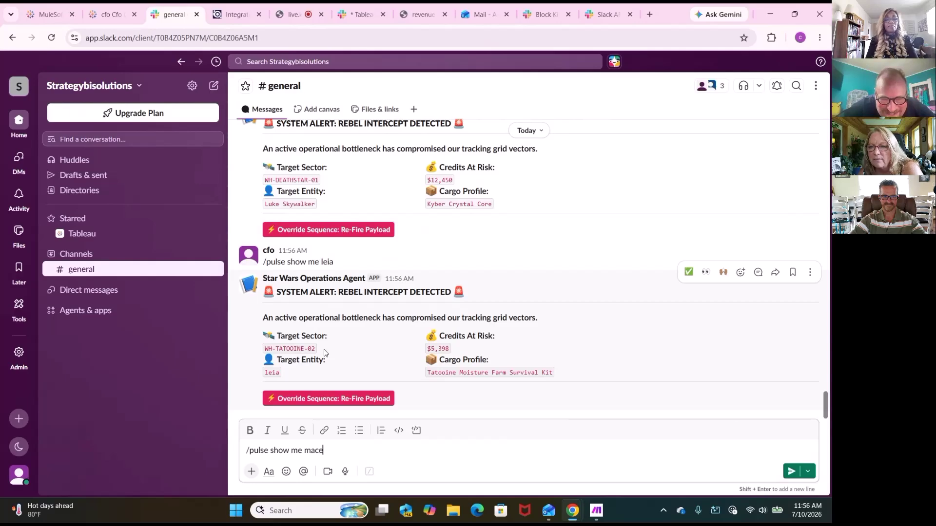
left_click(790, 471)
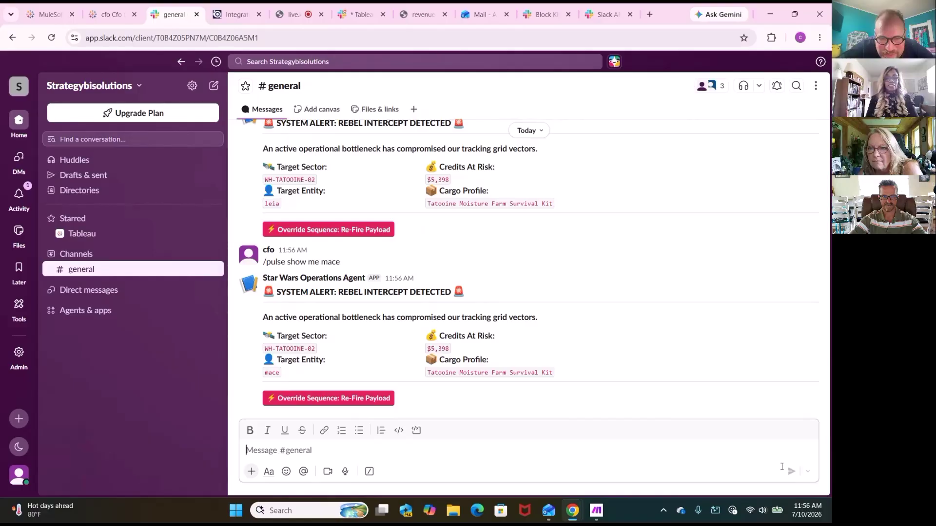
Send the /pulse command with the query "show me skywalker" in #general
type("/")
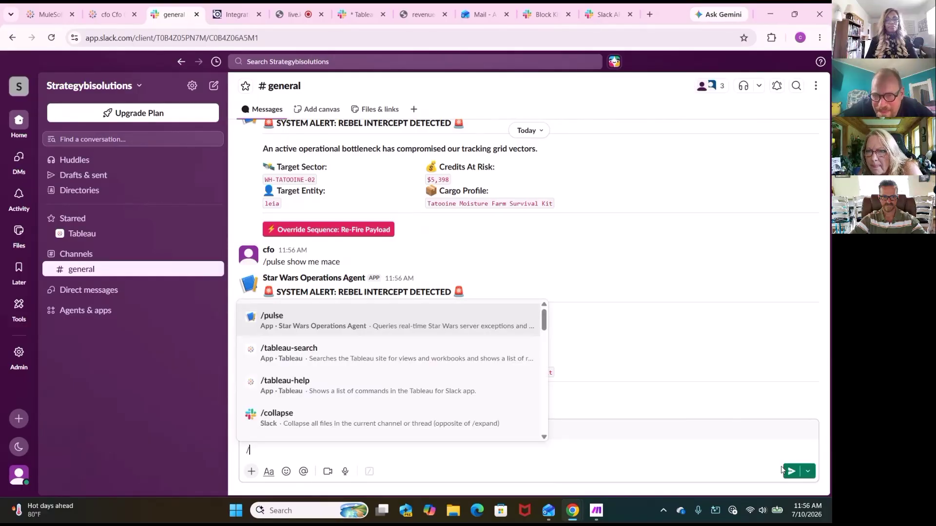
key("BackSpace")
type("/")
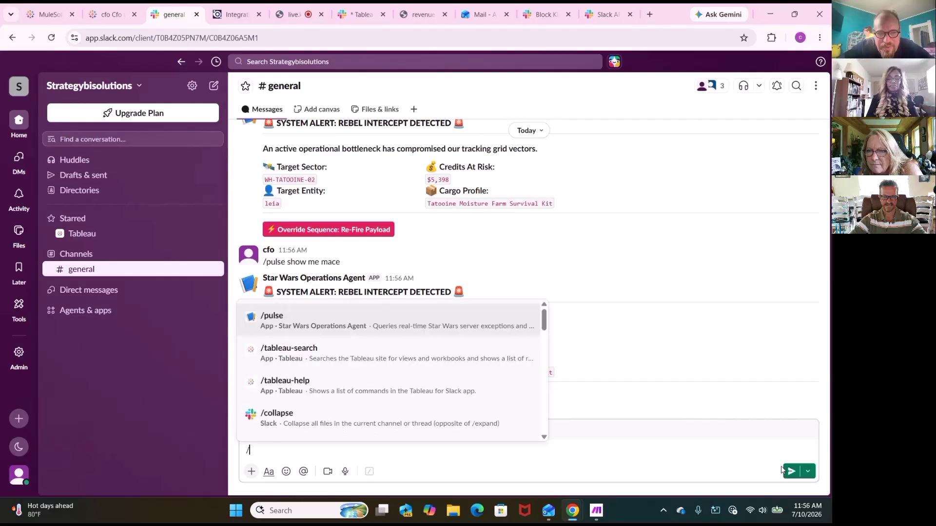
type("pul")
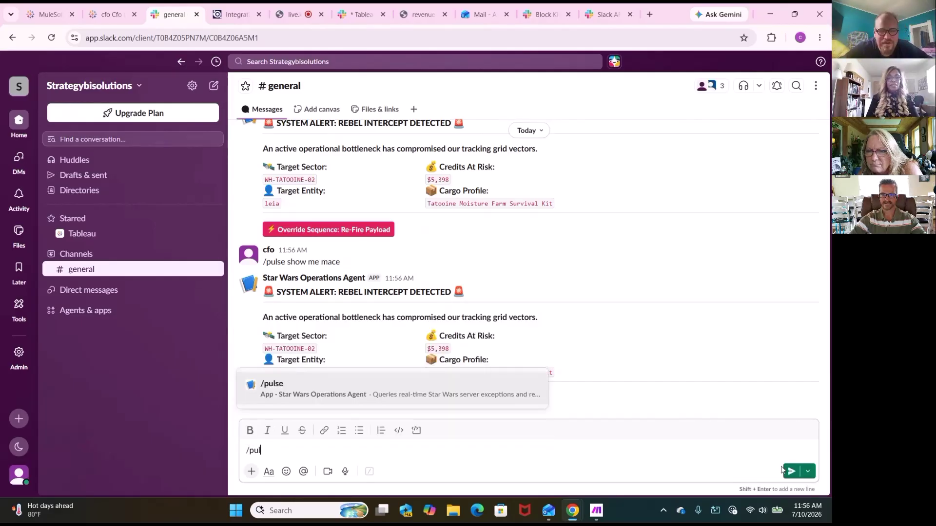
type("se")
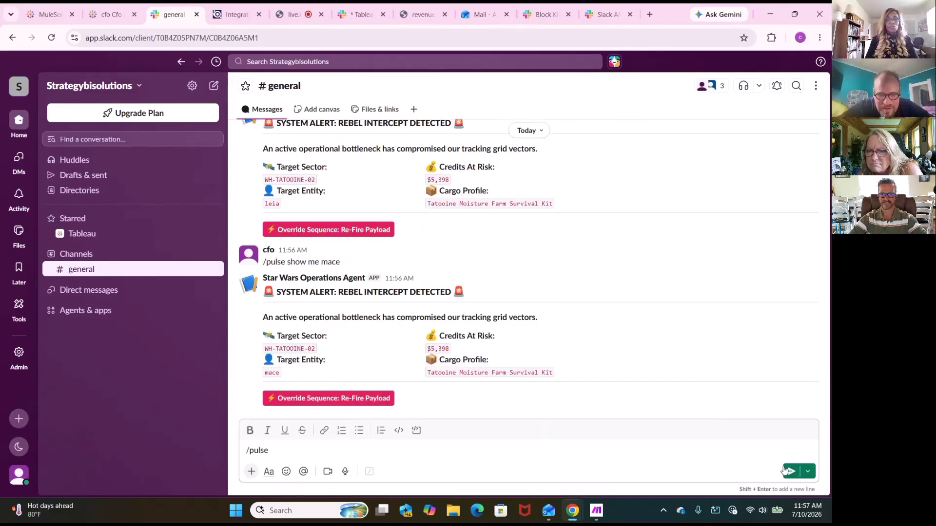
type(" show me ")
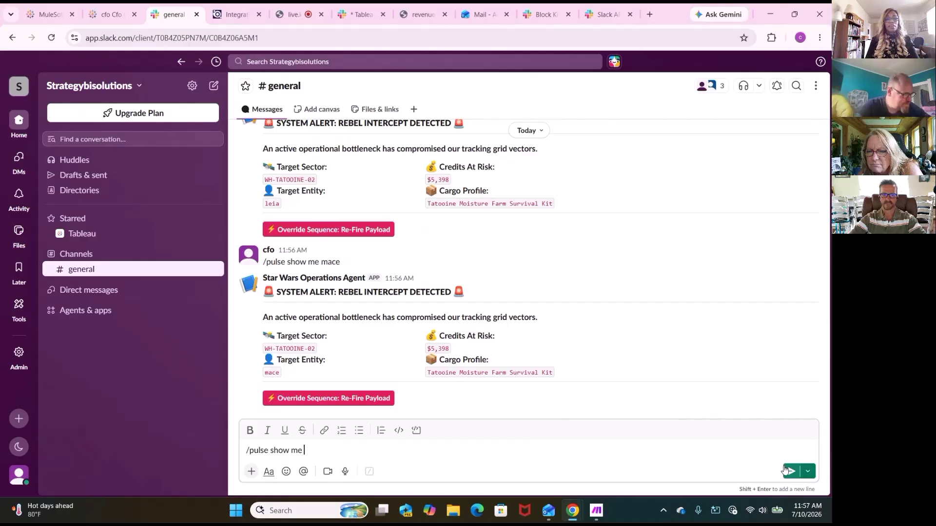
type("sky")
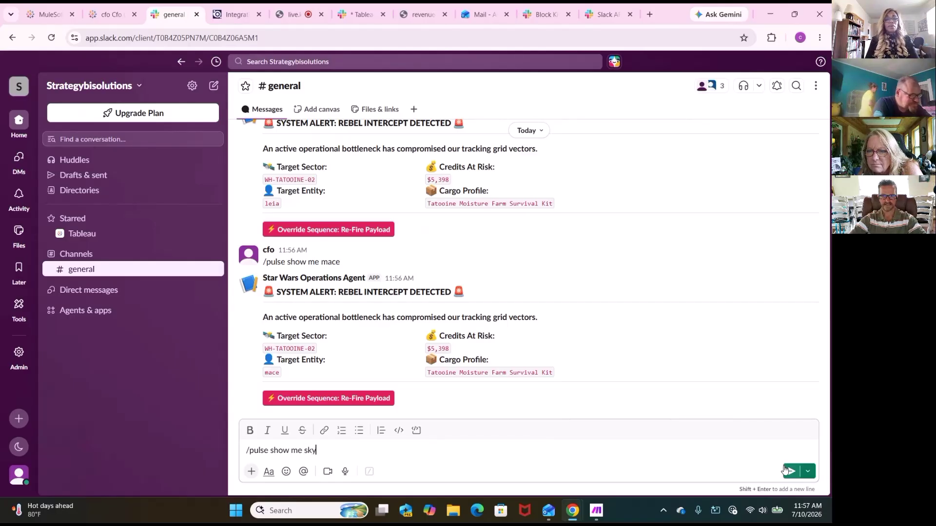
type("walker")
key("Return")
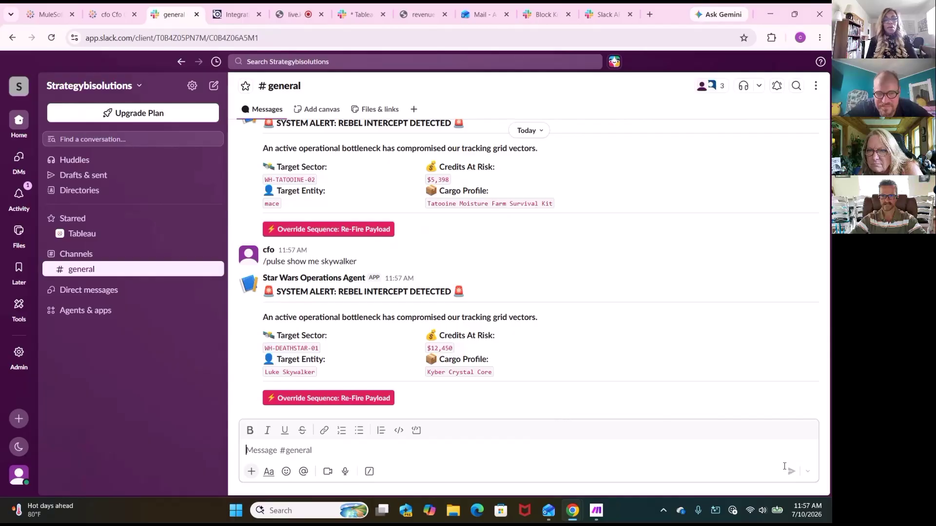
Send the /pulse command with the query "show me yoda" in #general
type("/p")
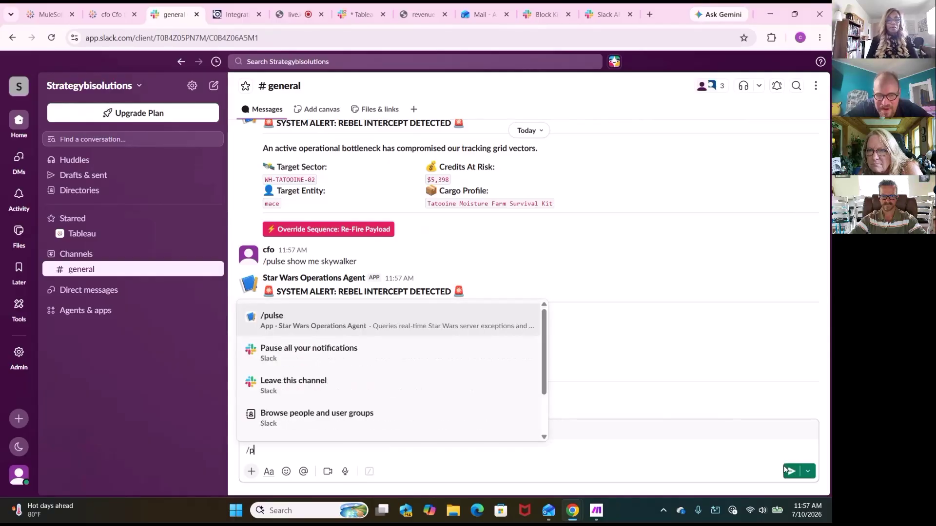
type("ulse ")
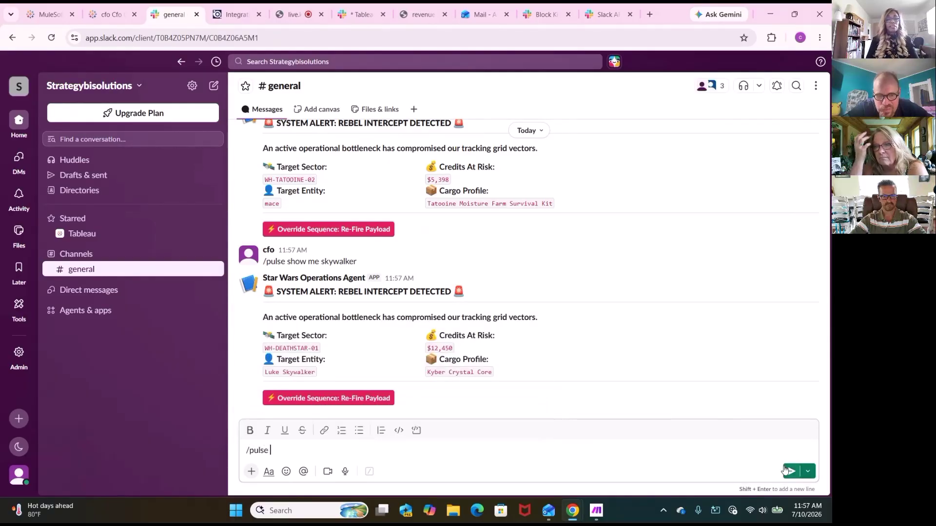
type("show me")
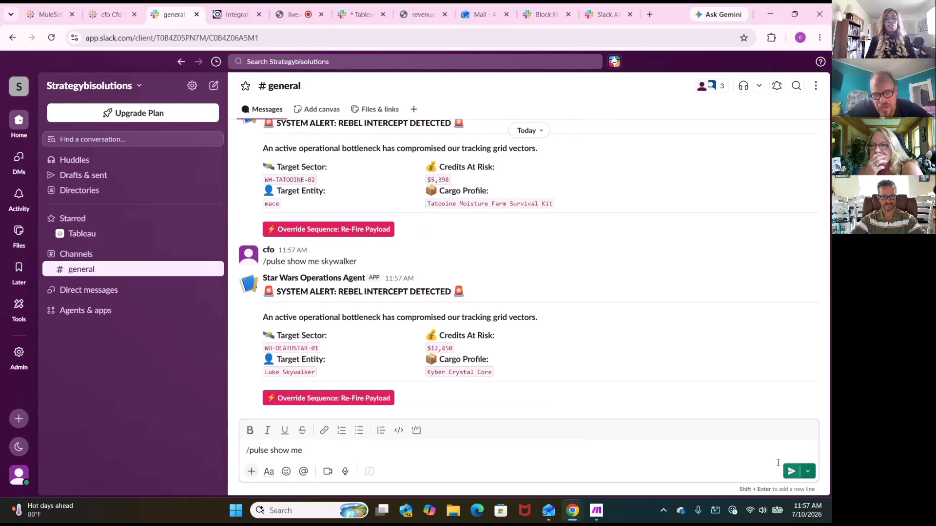
type(" u")
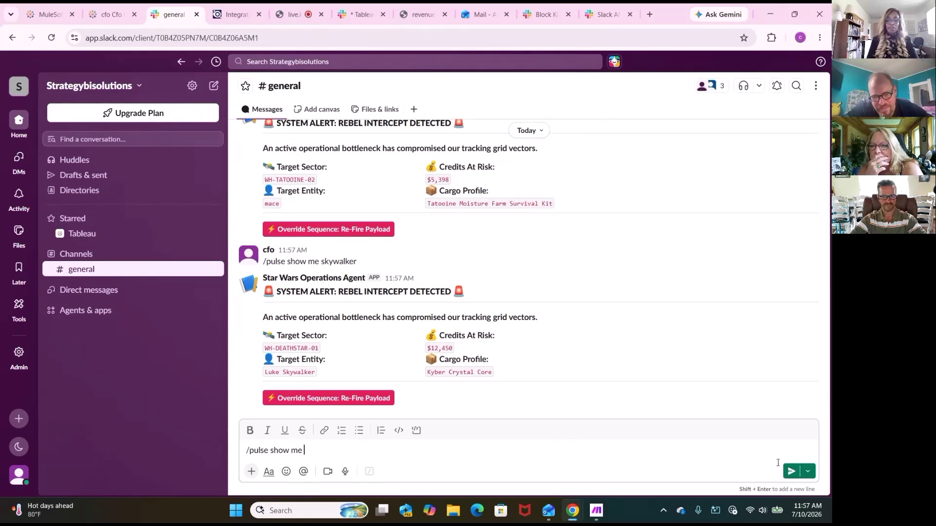
type("yoda")
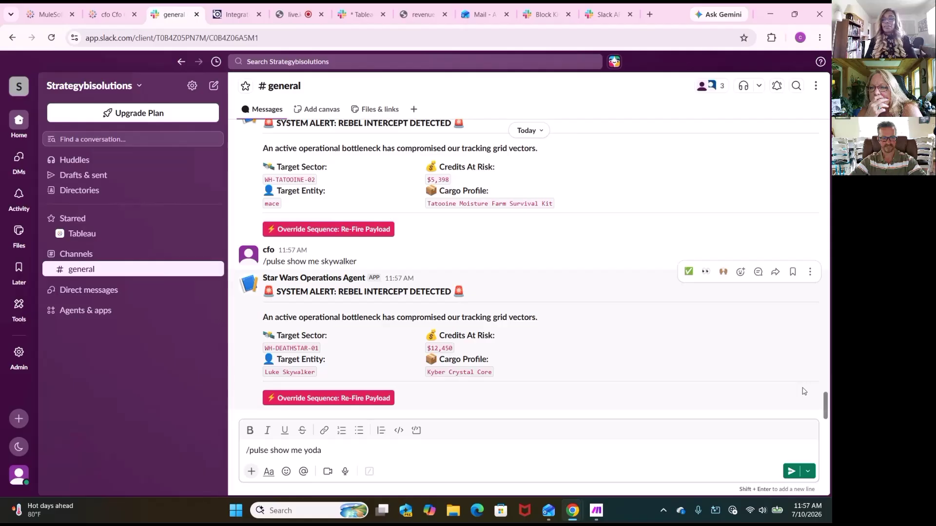
left_click(792, 471)
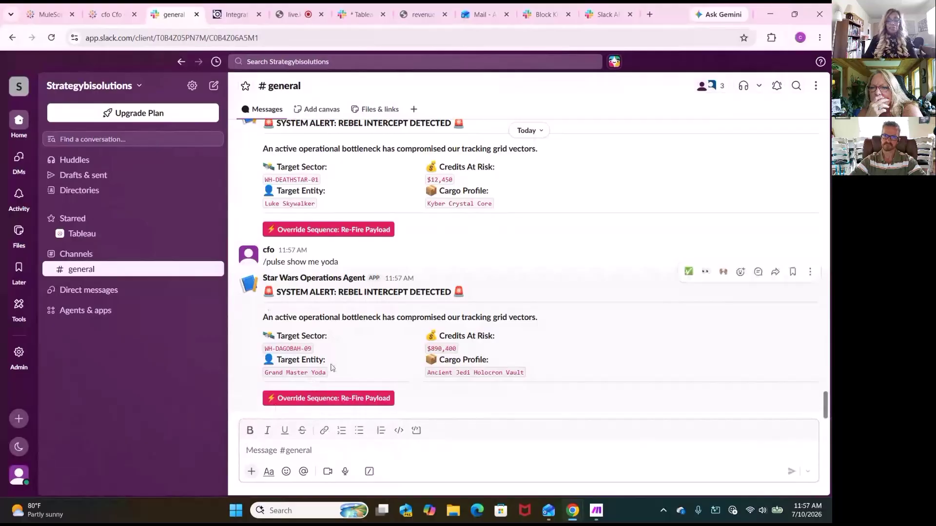
Send the /pulse command with the query "show me Windu" and compare the agent's reply with the earlier Yoda and Skywalker replies
type("/pu")
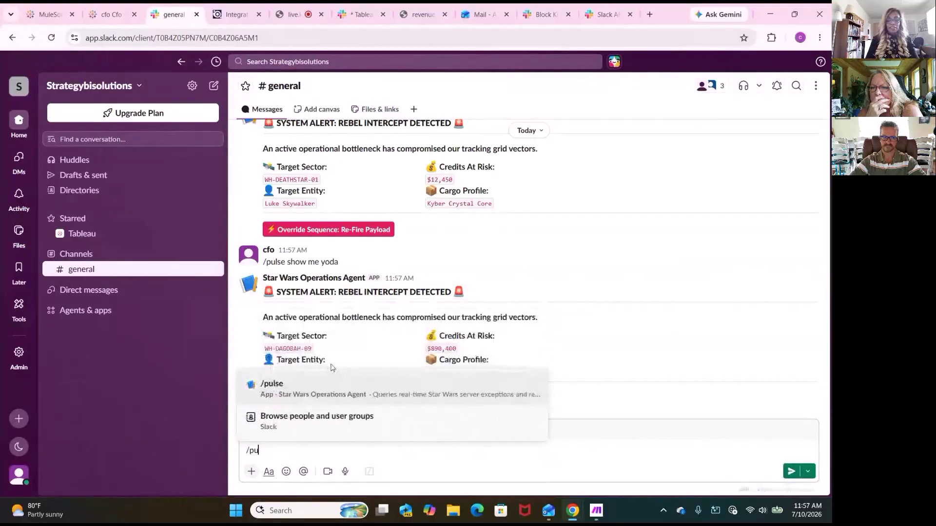
type("lse g")
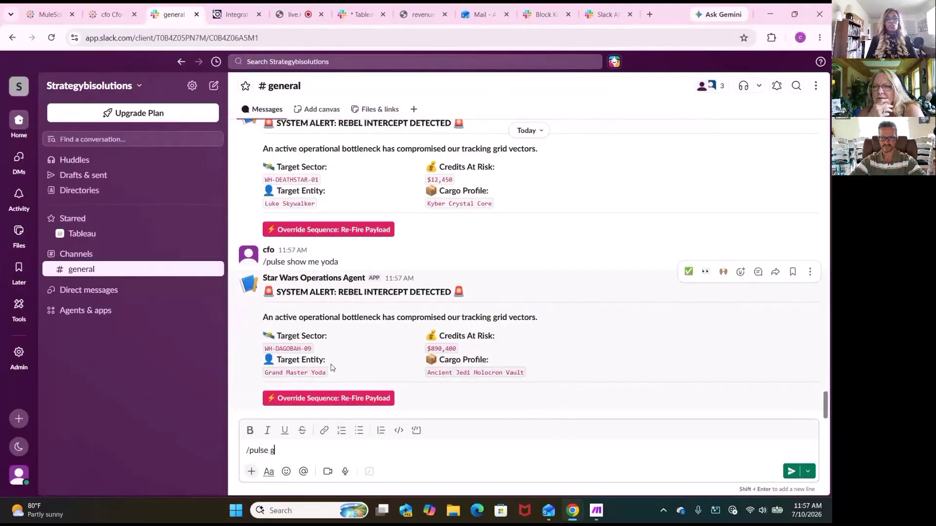
key("Num_Lock")
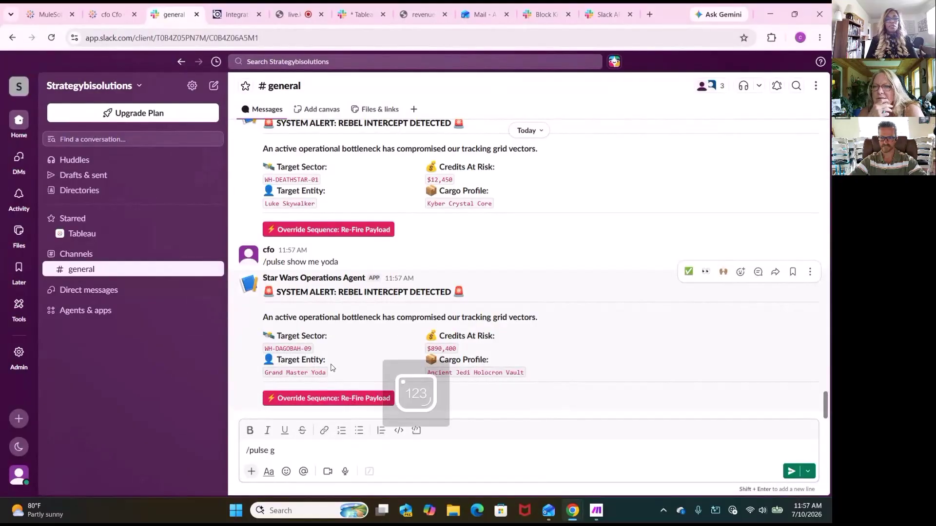
key("BackSpace")
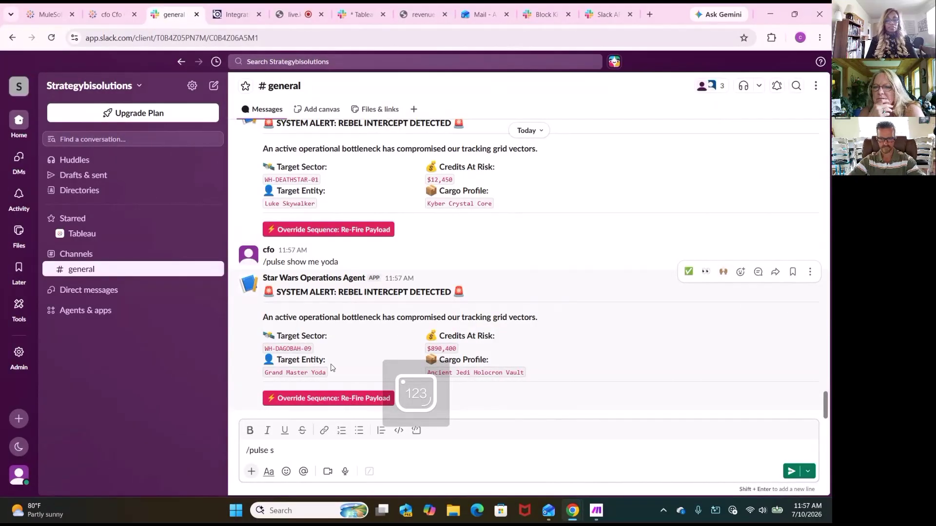
type("show me ")
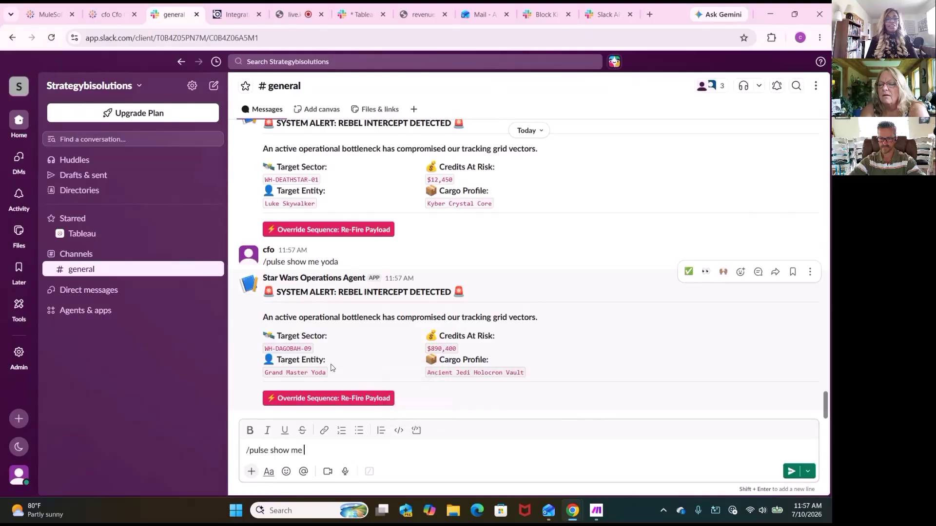
type("Windu")
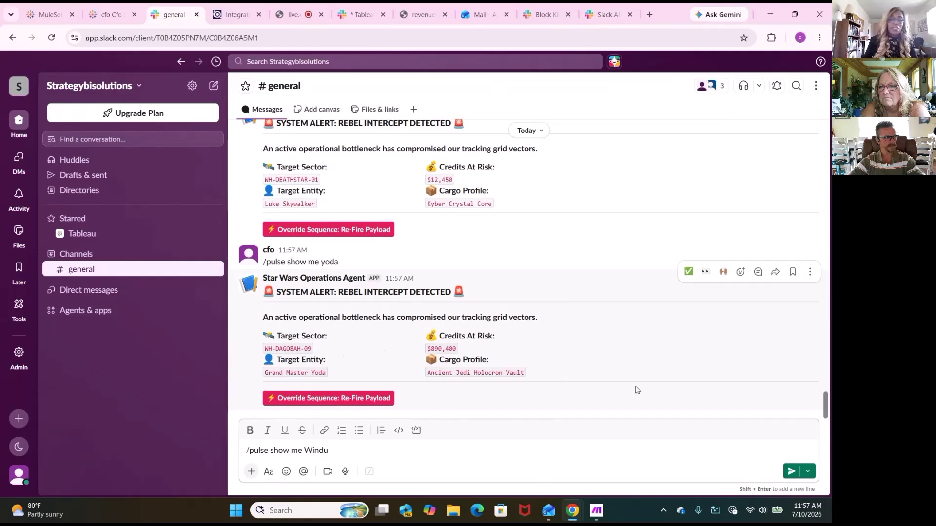
left_click(791, 472)
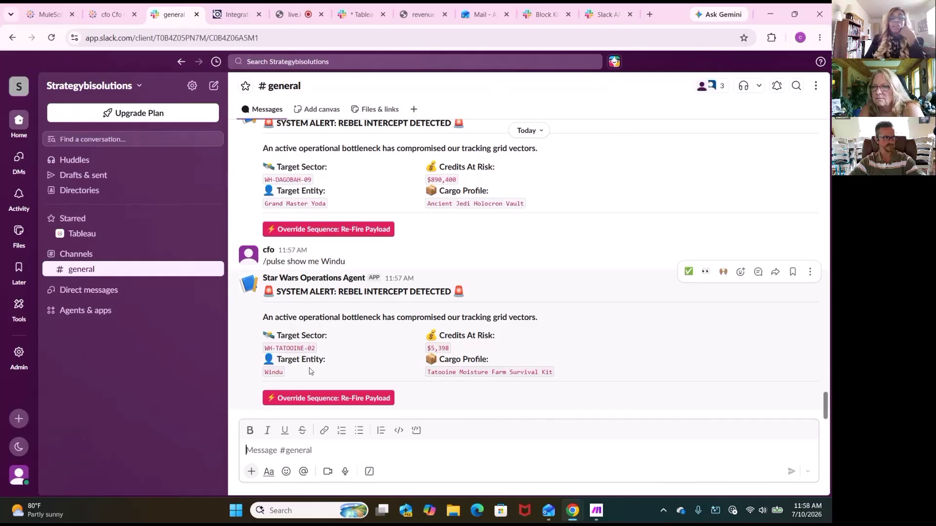
right_click(457, 344)
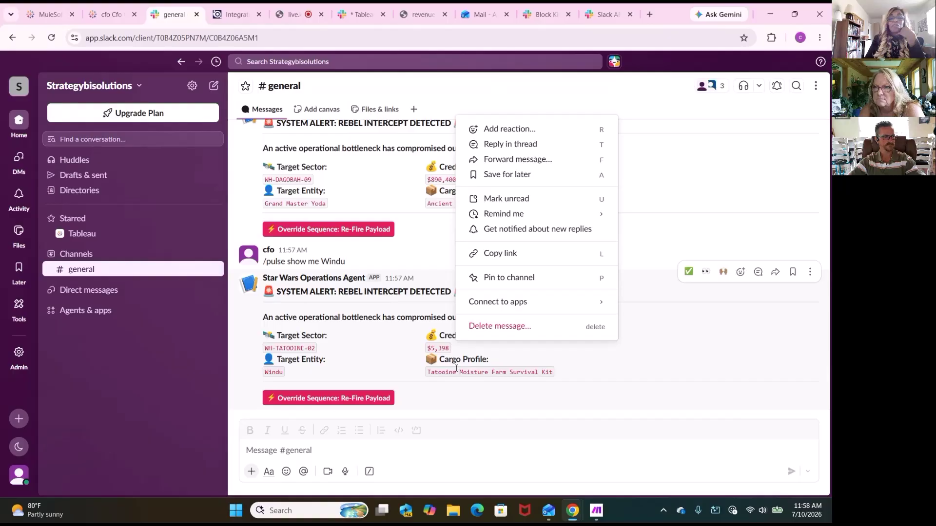
key("Escape")
scroll(457, 311, "up", 3)
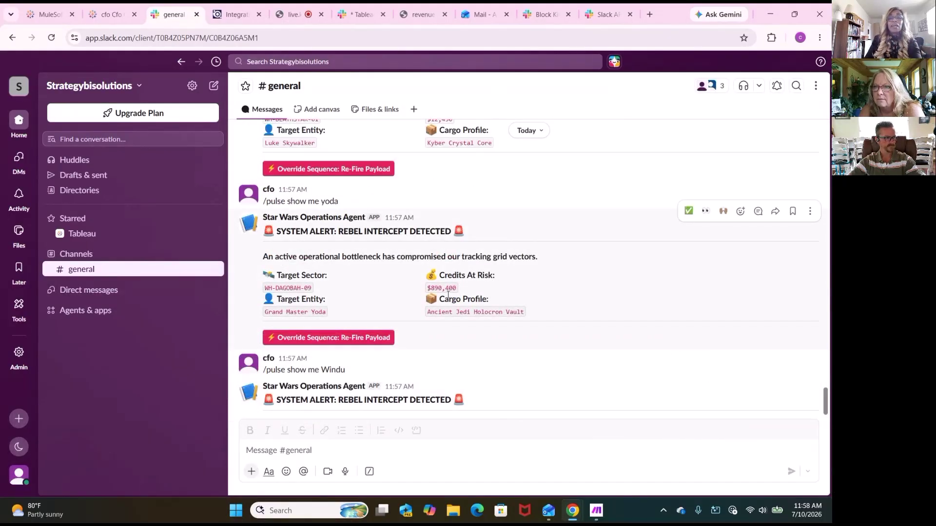
scroll(448, 294, "up", 3)
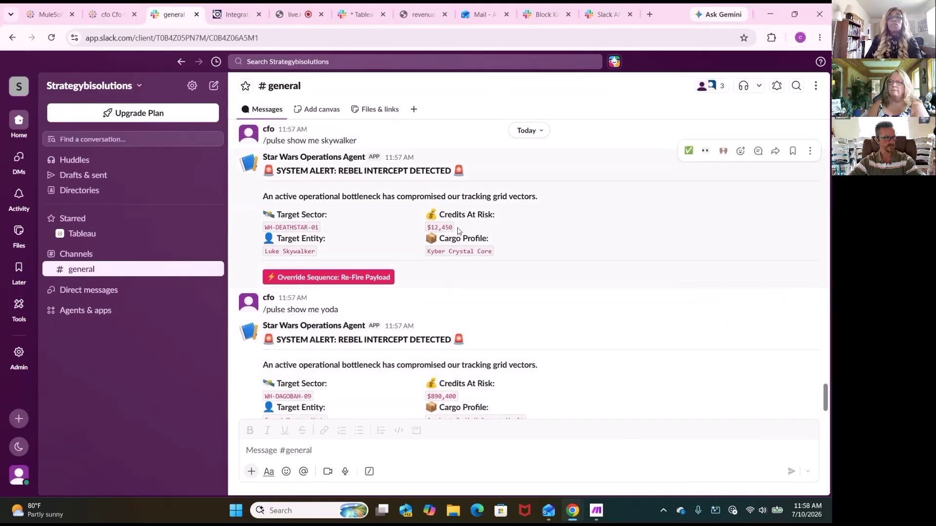
scroll(461, 249, "down", 6)
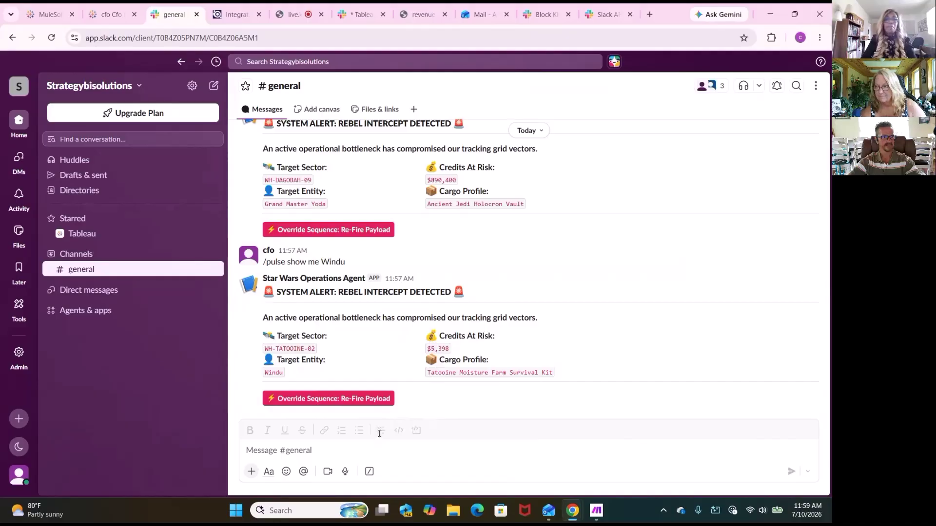
Run the /tableau-search command from the #general message box to open the Tableau search dialog
left_click(305, 434)
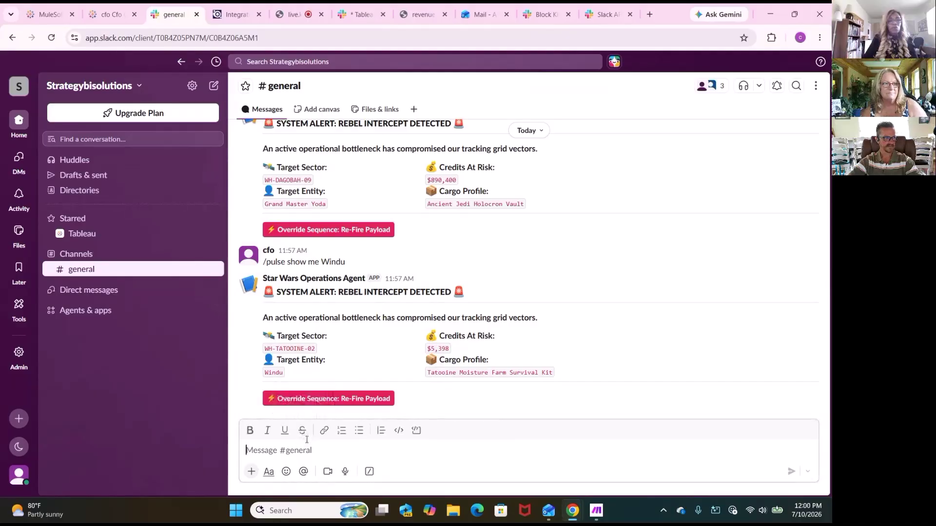
type("/")
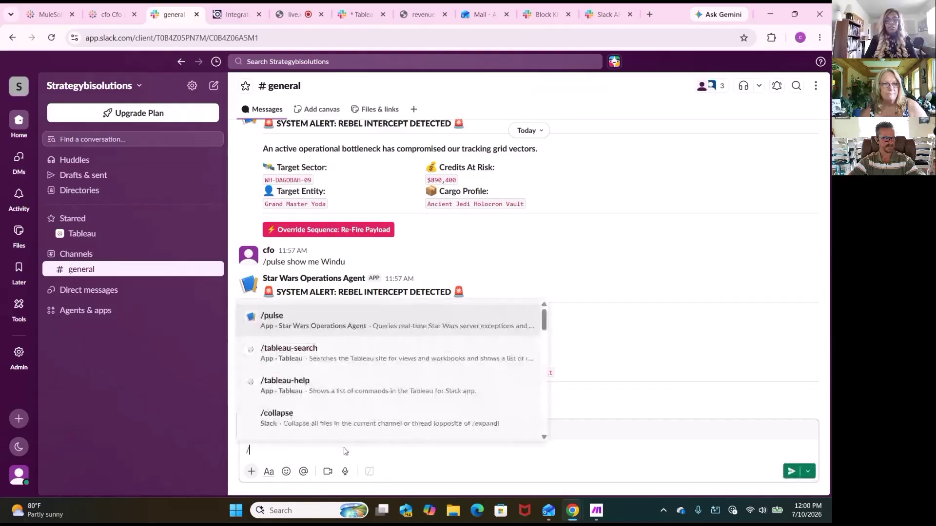
scroll(380, 415, "down", 1)
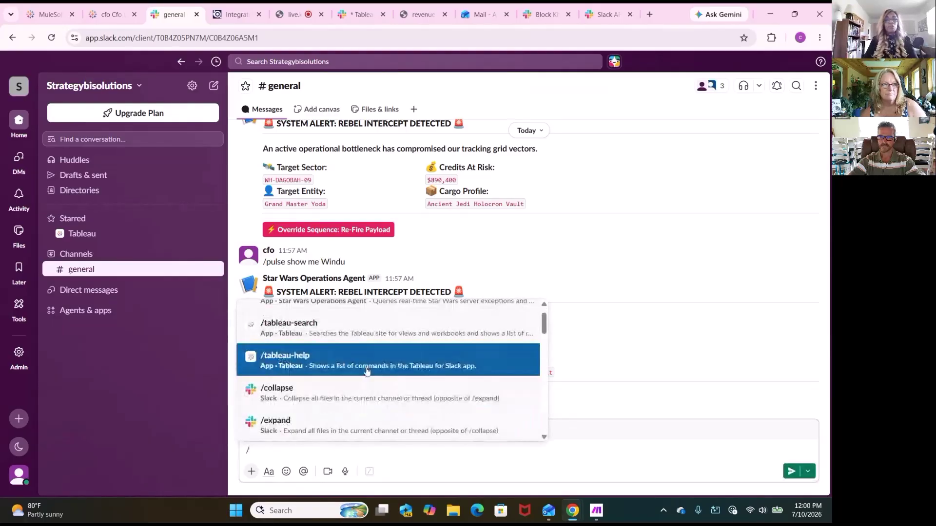
left_click(309, 330)
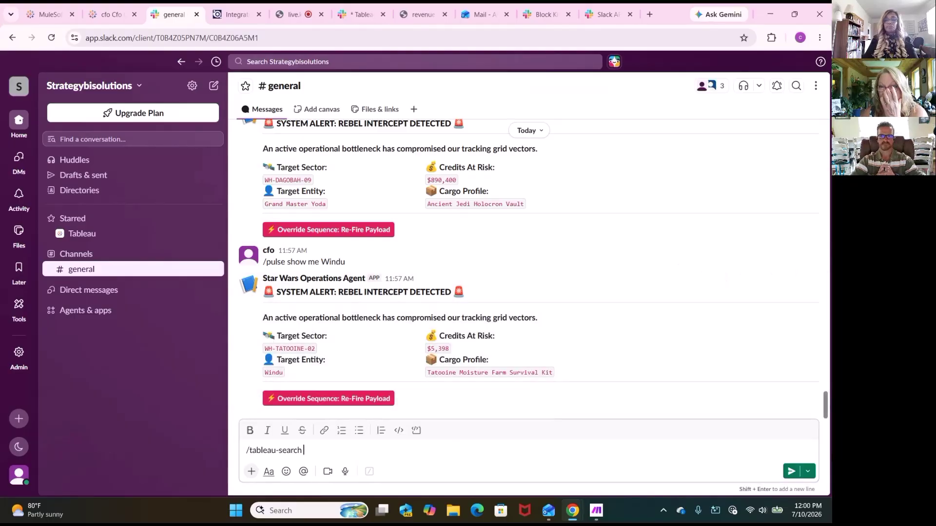
left_click(793, 471)
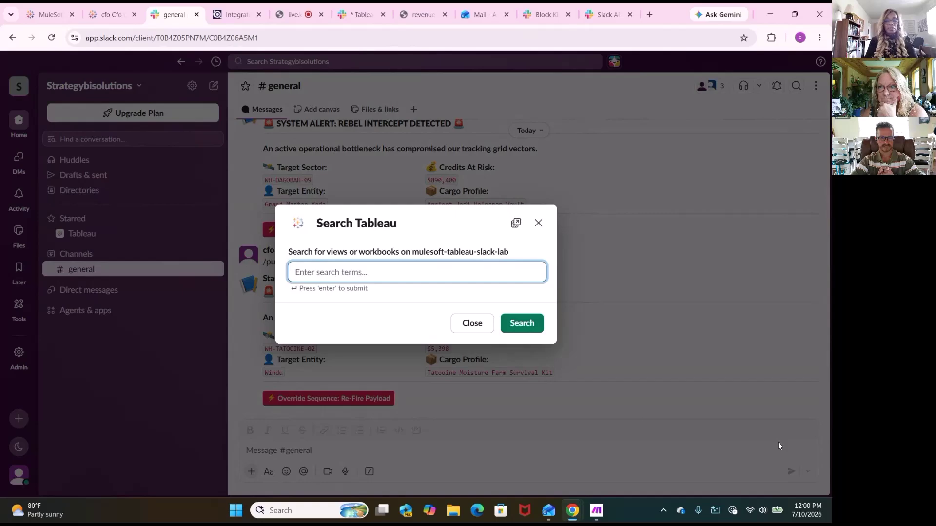
Search the Tableau site's views and workbooks for "data relay tableau slack"
type("dta")
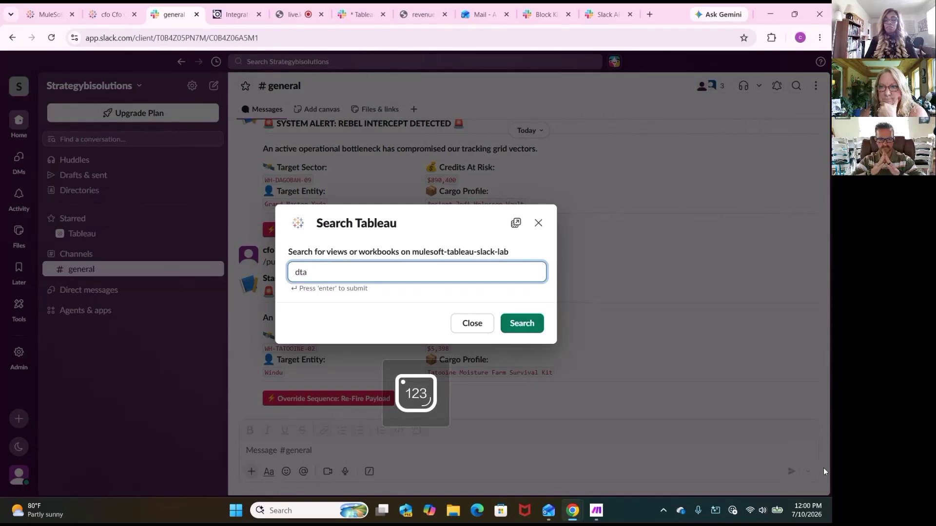
key("BackSpace")
type("ata")
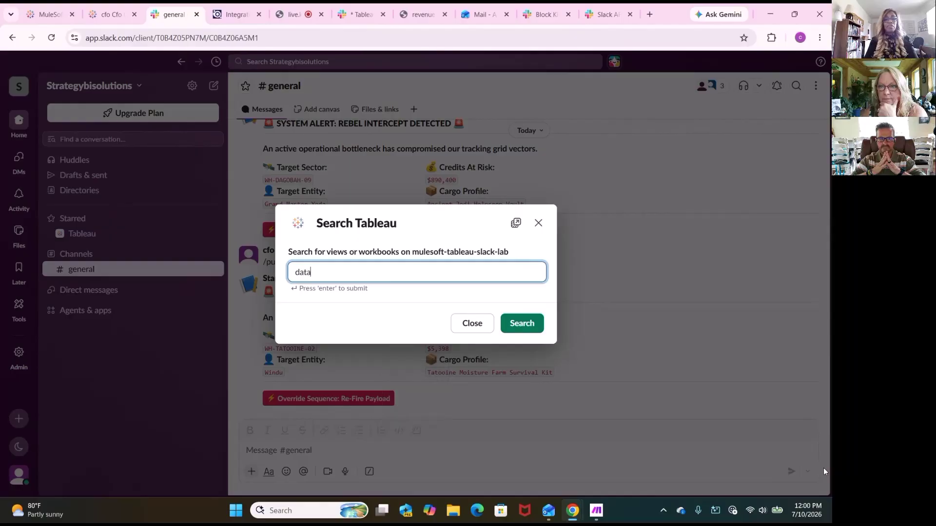
type(" relay ")
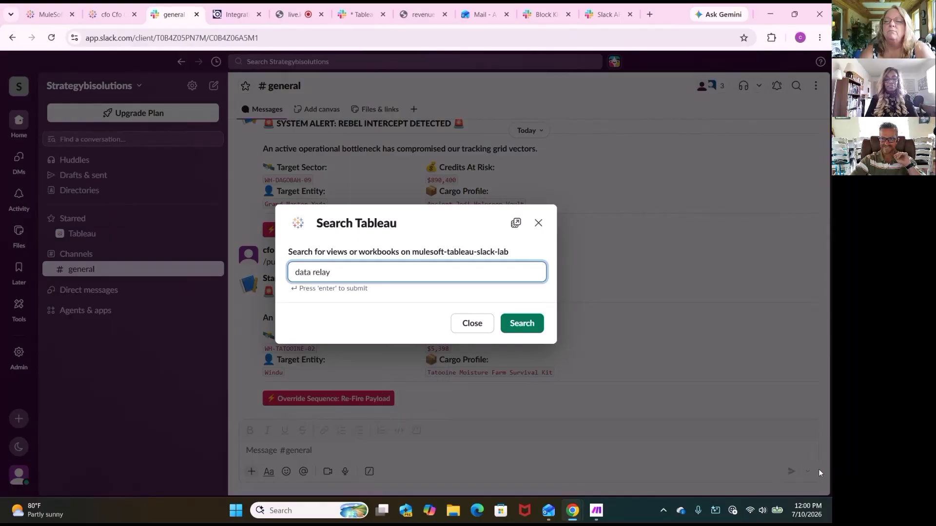
type("tabl")
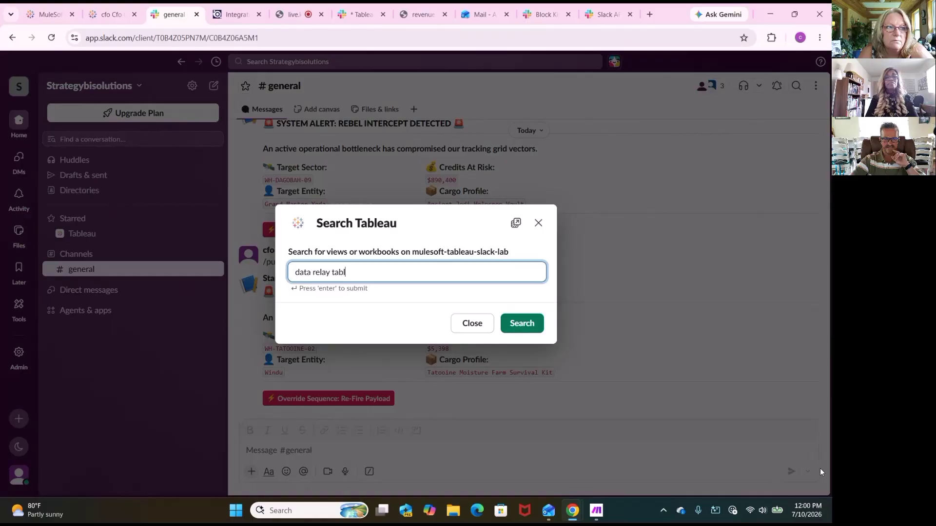
type("eau slack")
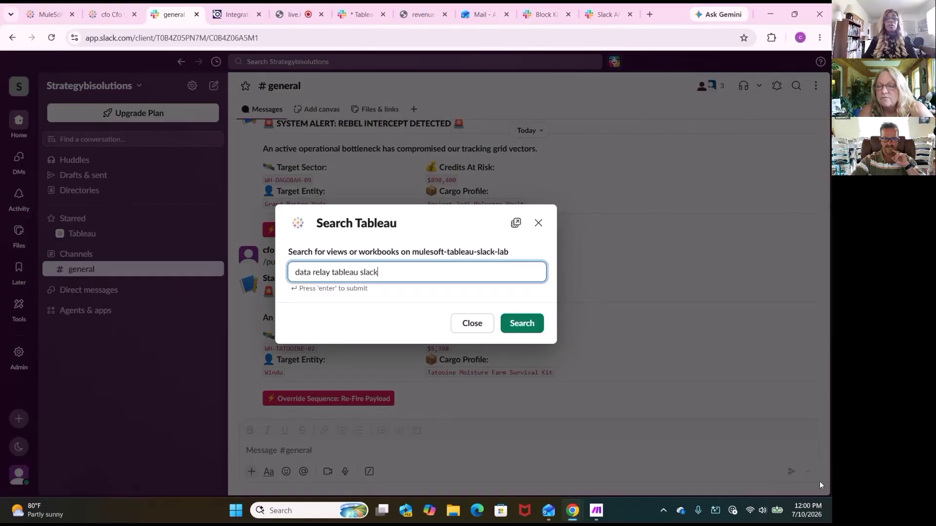
left_click(521, 324)
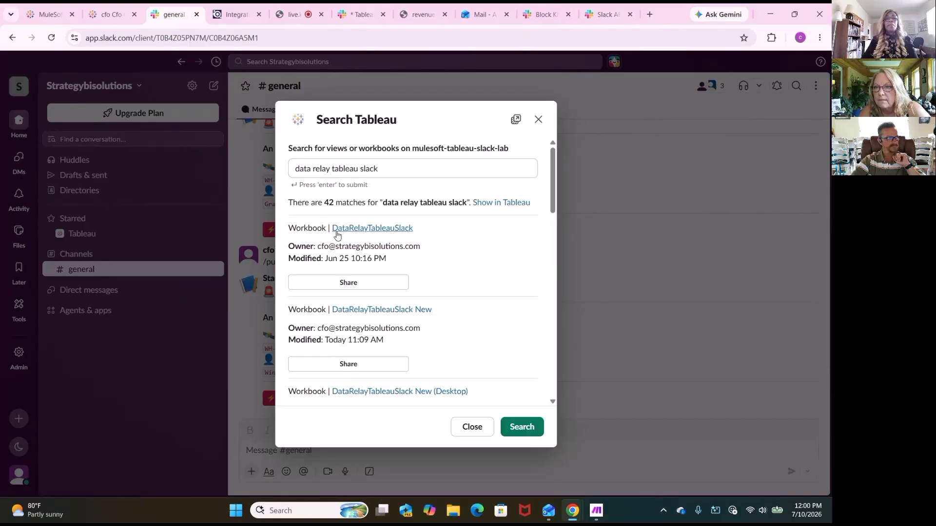
View the DataRelayTableauSlack New workbook from the search results in Tableau, and return to the Slack search results
scroll(342, 244, "down", 1)
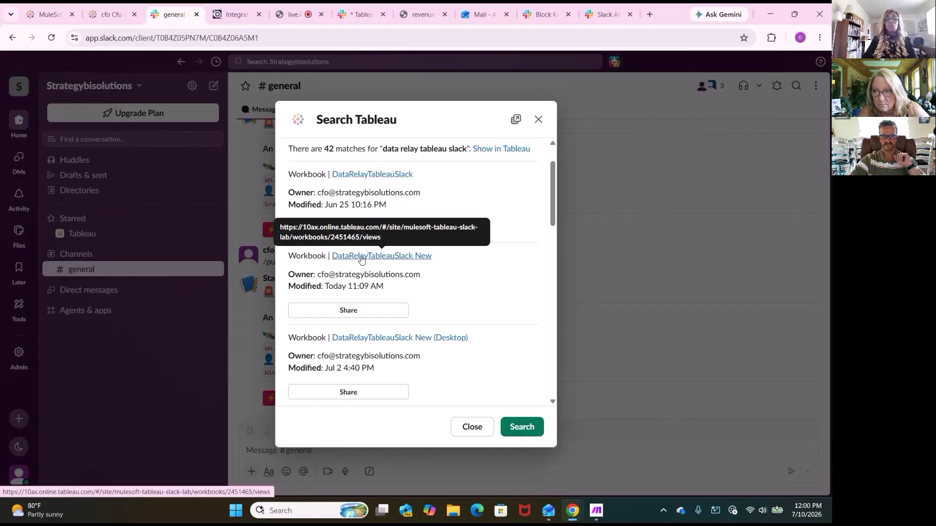
left_click(362, 257)
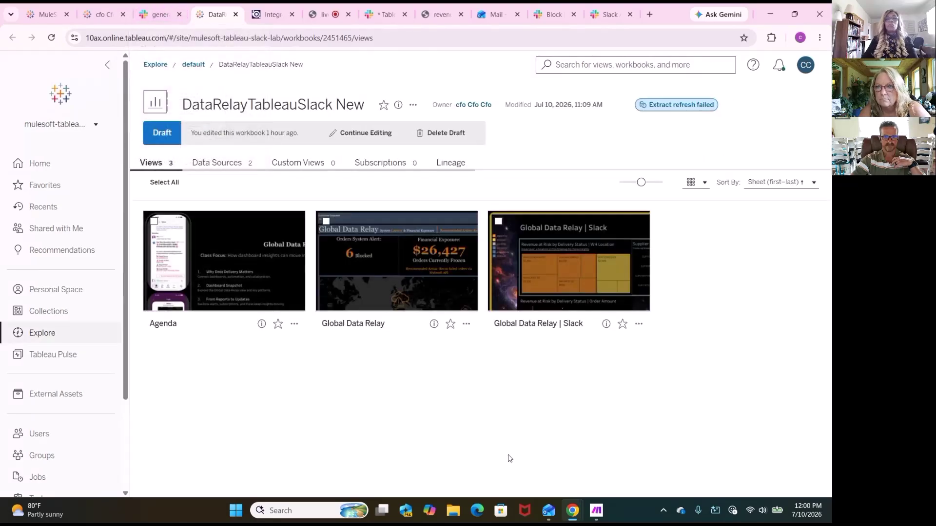
right_click(613, 71)
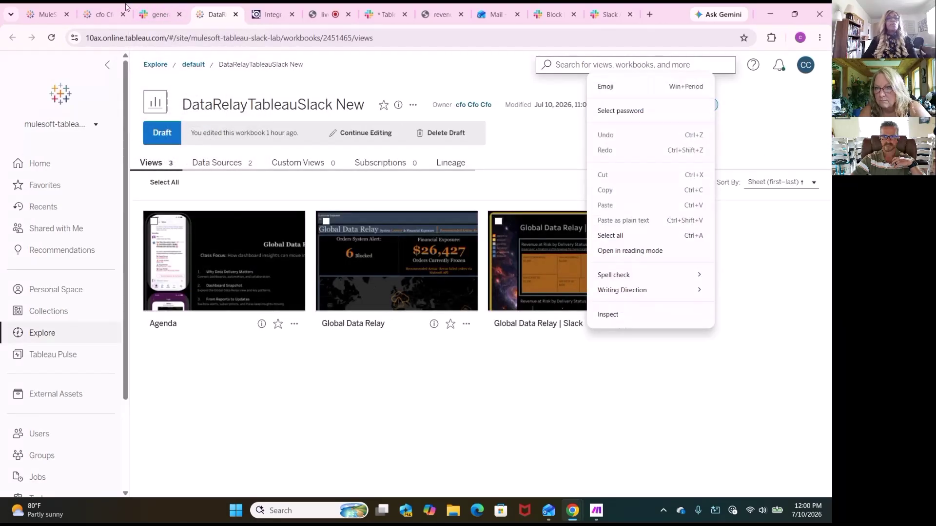
left_click(153, 19)
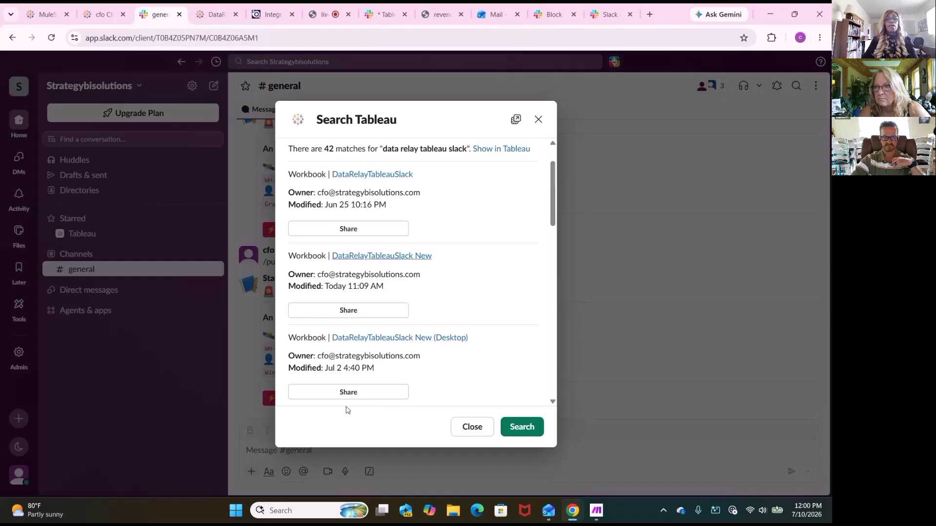
Share the DataRelayTableauSlack New workbook from the search results to the #random channel without a message
left_click(351, 310)
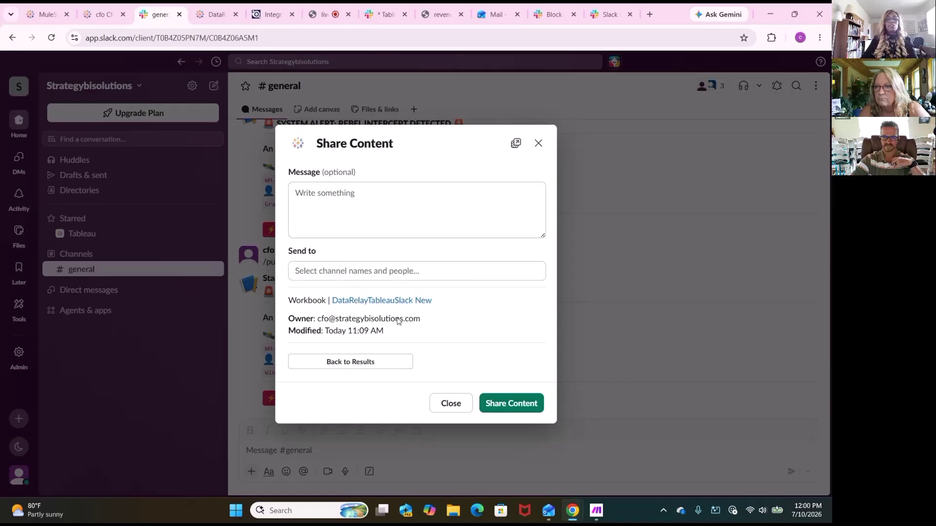
left_click(507, 406)
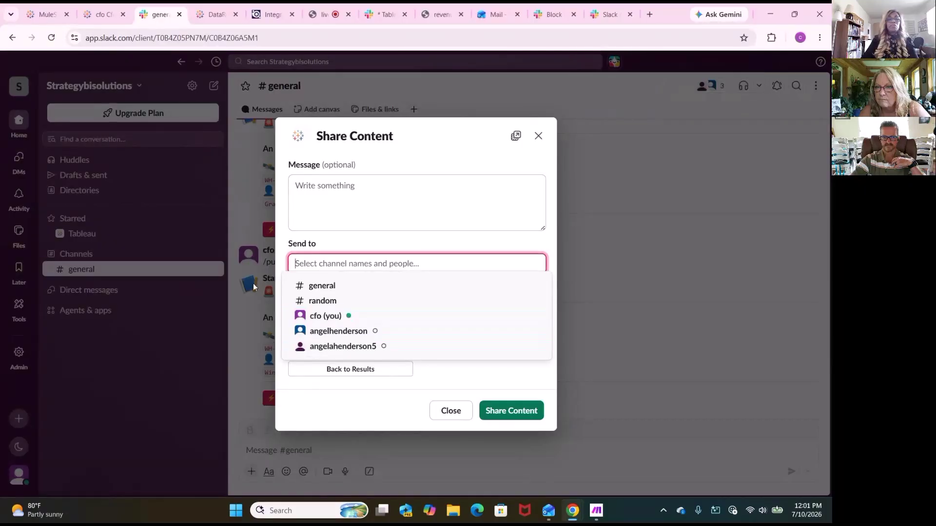
left_click(320, 304)
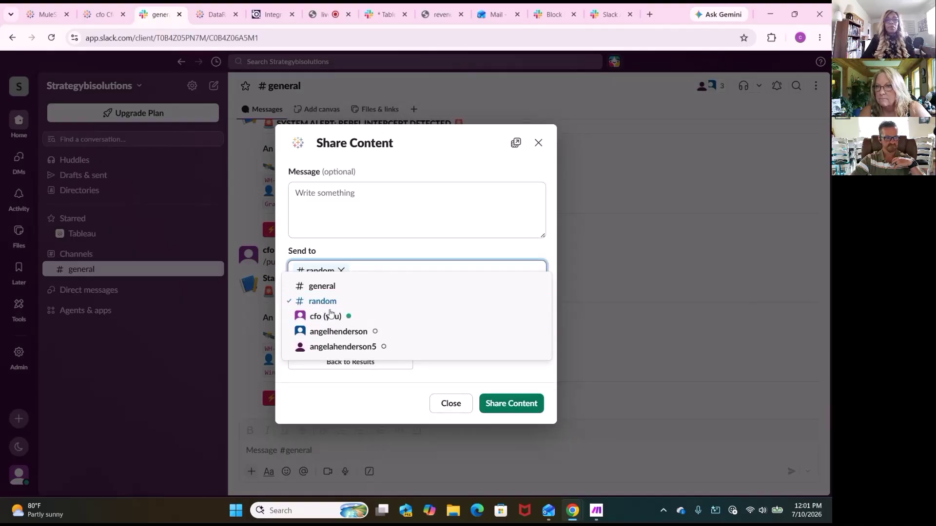
left_click(511, 408)
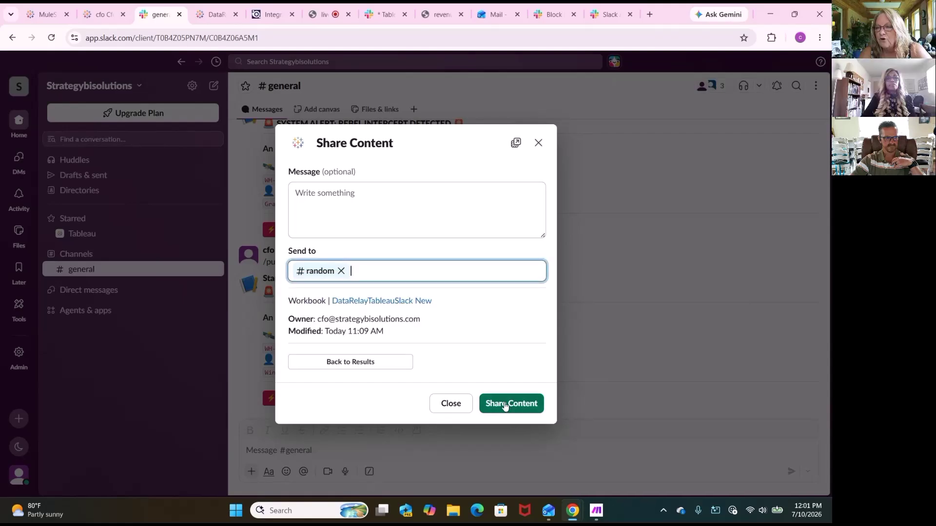
left_click(511, 405)
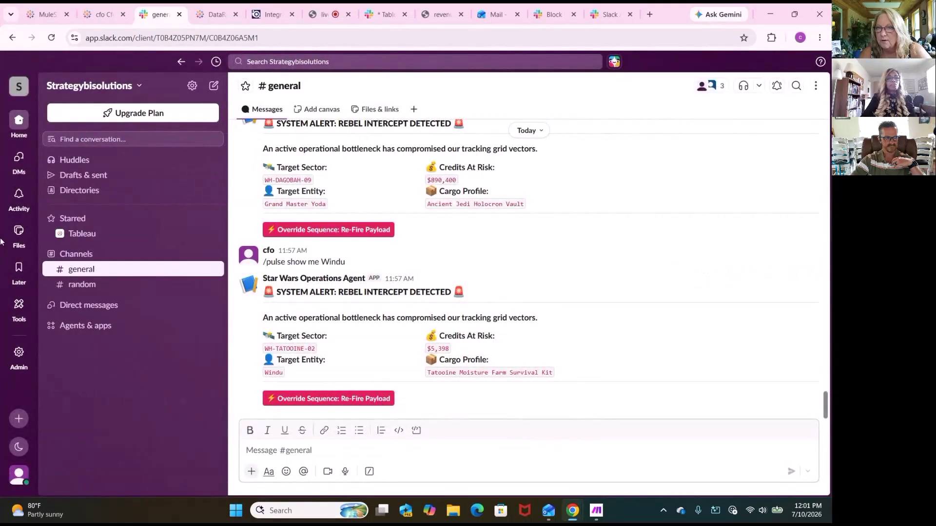
Add a snapshot to the DataRelayTableauSlack New workbook link shared in #random
left_click(73, 288)
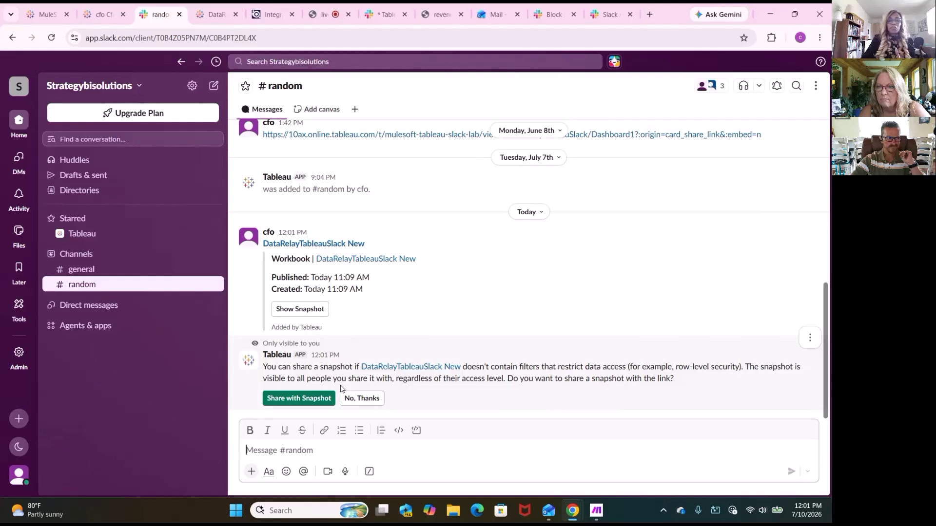
left_click(293, 399)
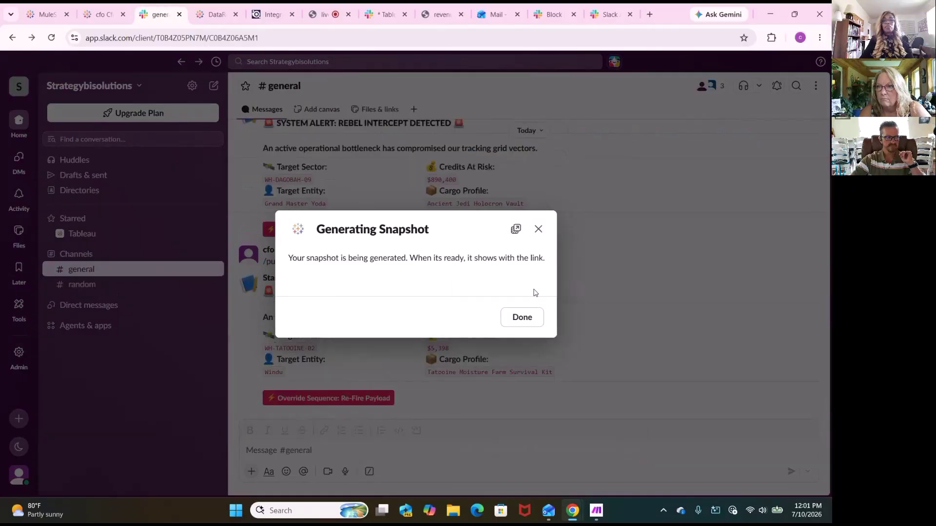
left_click(522, 318)
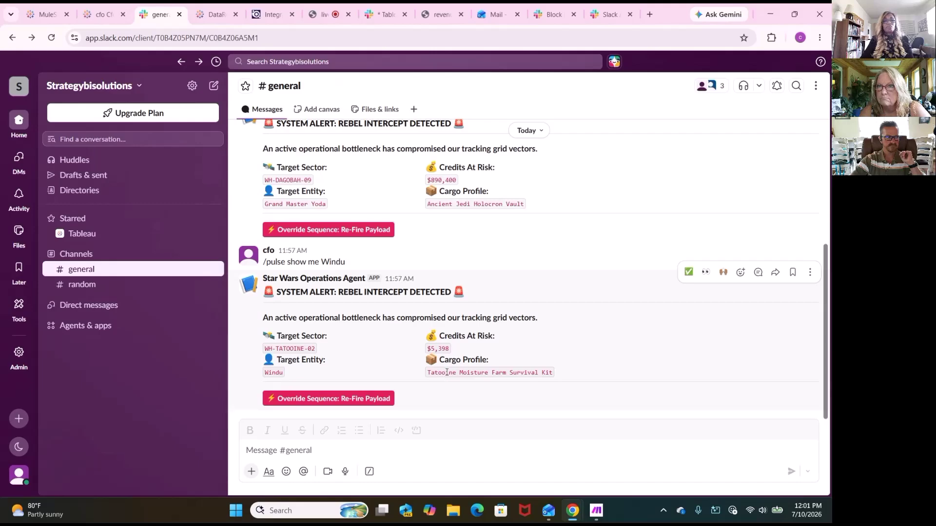
left_click(92, 287)
left_click(285, 402)
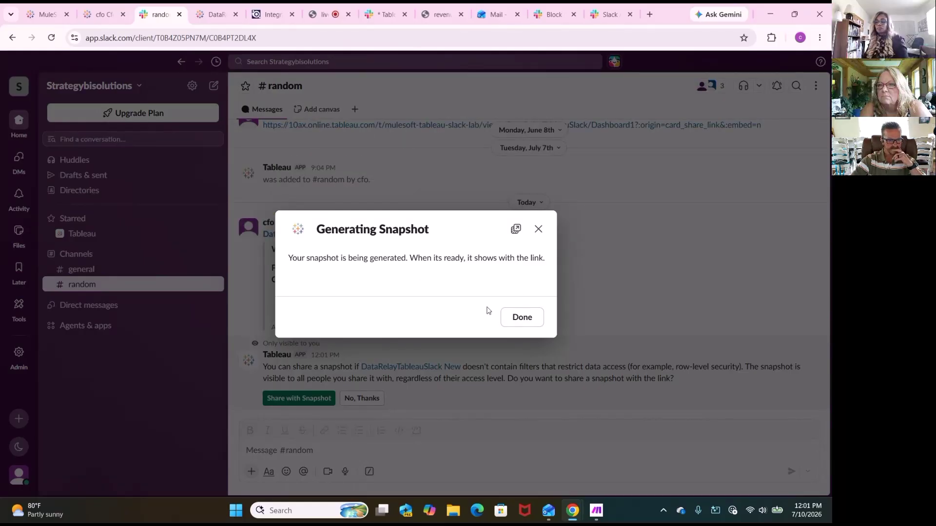
left_click(520, 319)
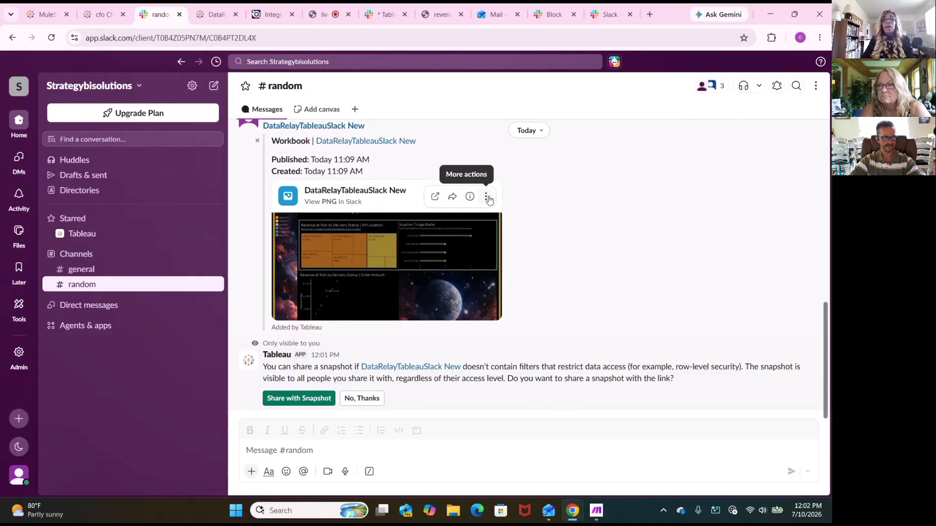
Enlarge the DataRelayTableauSlack New snapshot posted in #random to examine the dashboard image
right_click(388, 244)
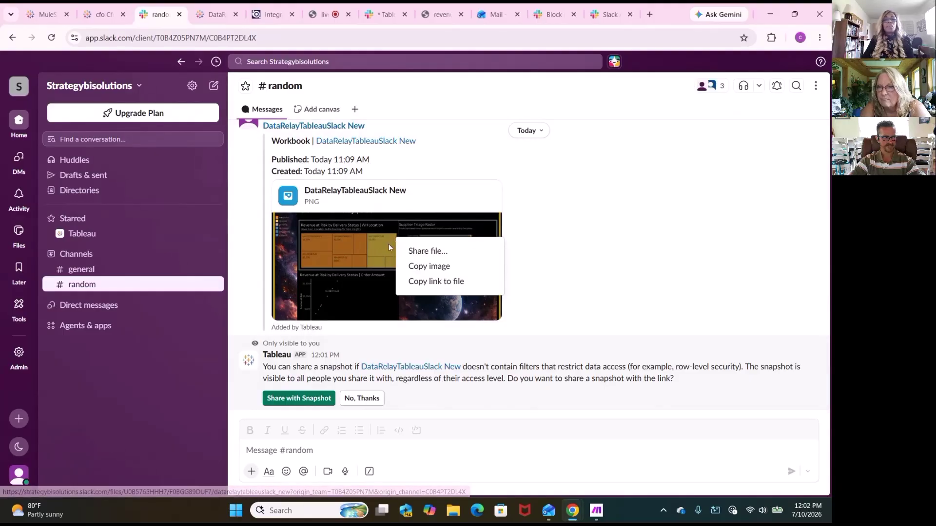
left_click(363, 252)
left_click(364, 251)
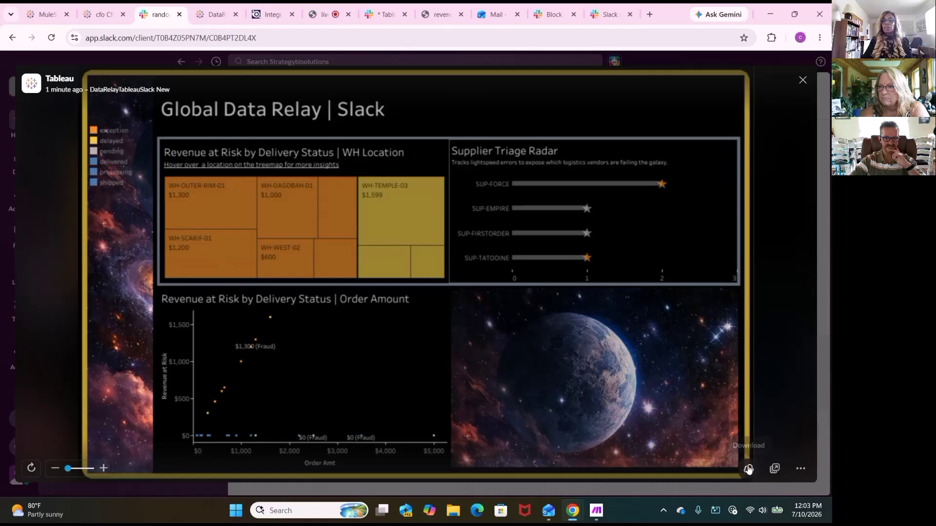
Open the workbook's Global Data Relay | Slack view in Tableau and examine the alert details for treemap locations such as WH-TEMPLE-03 and WH-DAGOBAH-01
left_click(774, 469)
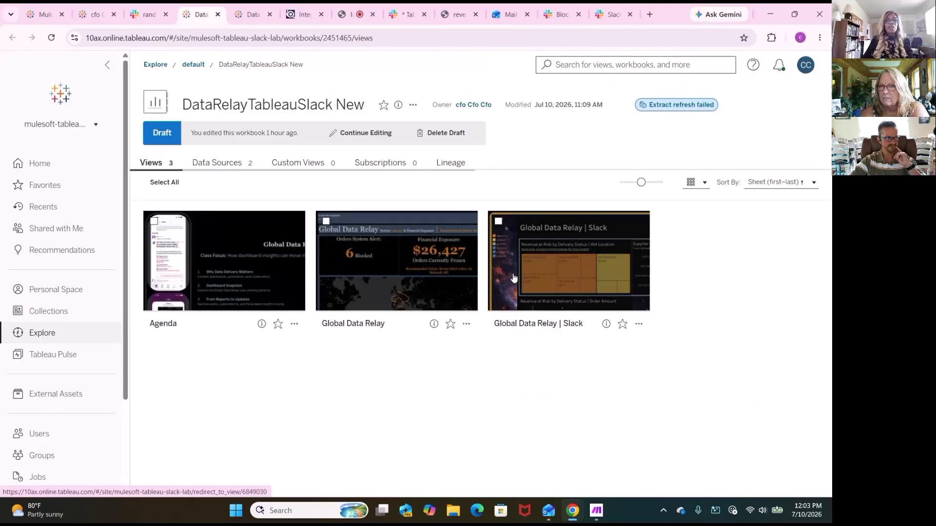
left_click(529, 251)
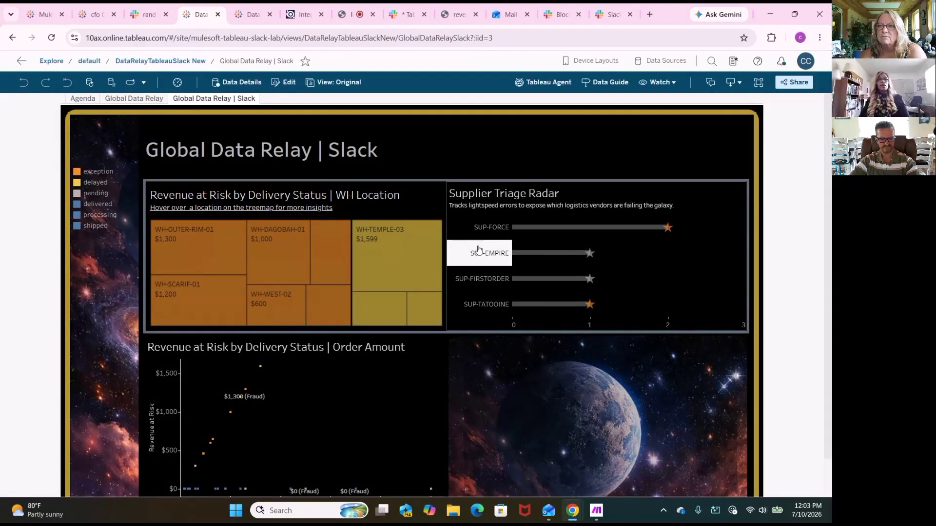
mouse_move(421, 275)
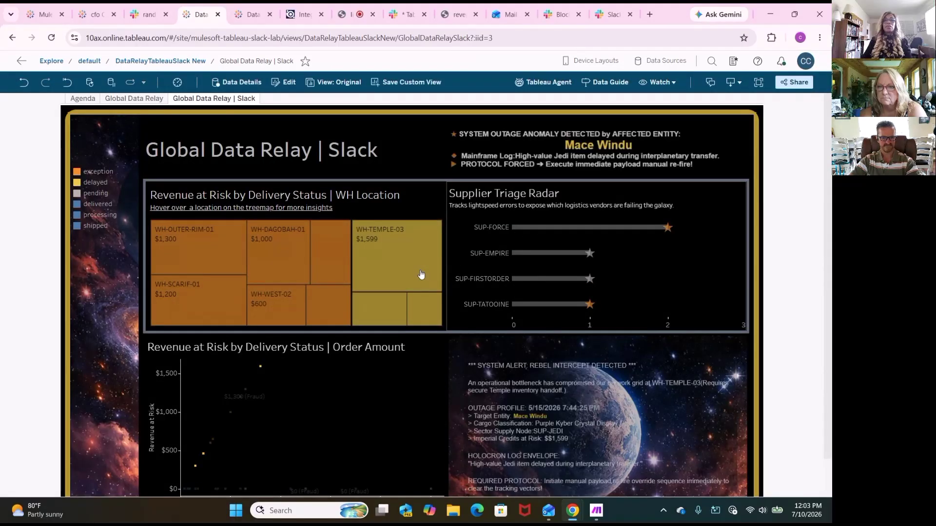
mouse_move(382, 315)
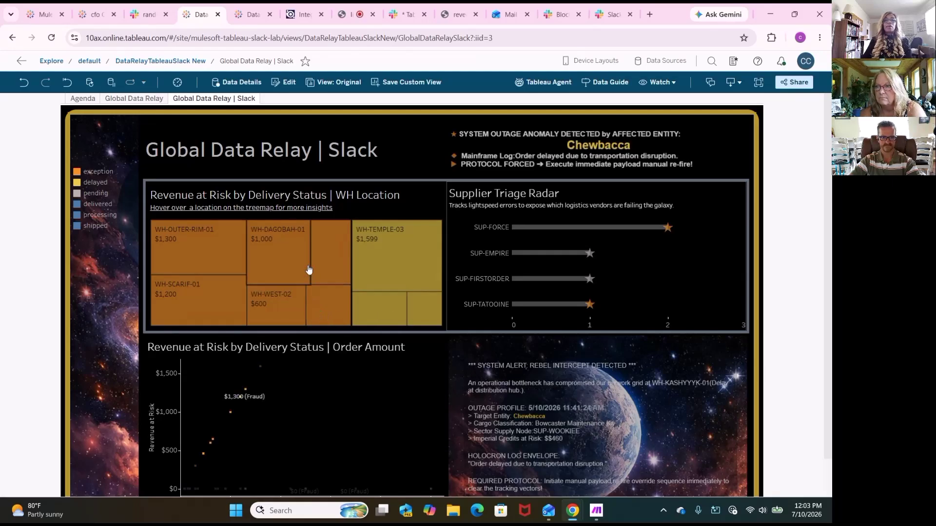
mouse_move(260, 271)
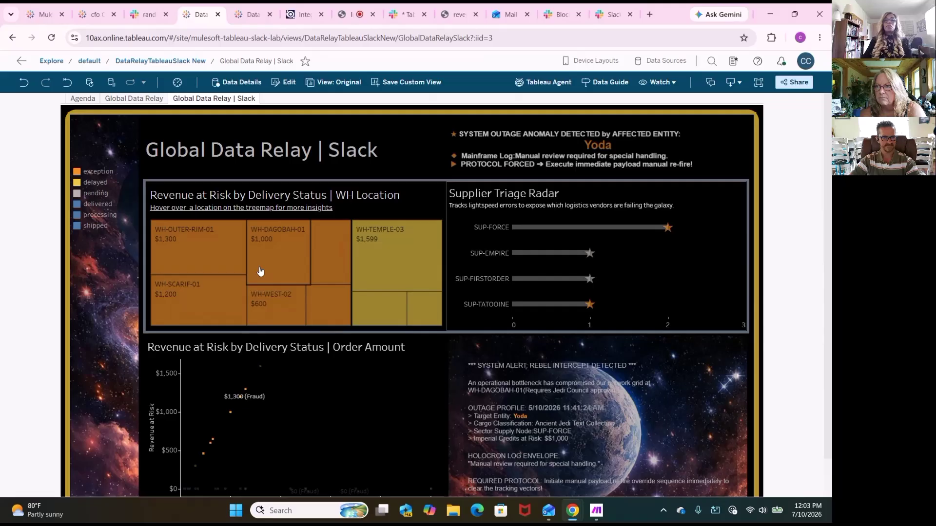